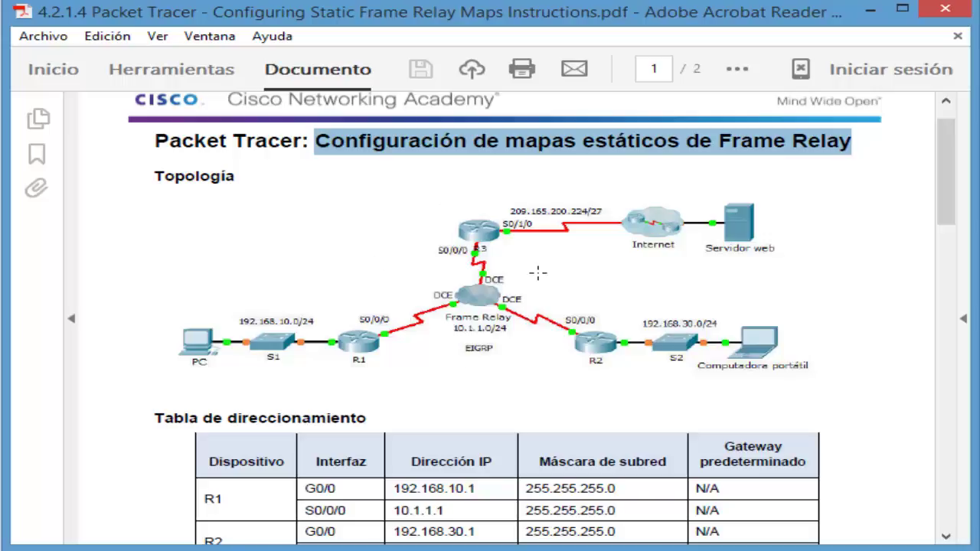
# Review the topology, the addressing table and both objectives in the Frame Relay lab instructions
pyautogui.moveTo(947, 166); pyautogui.dragTo(947, 172)
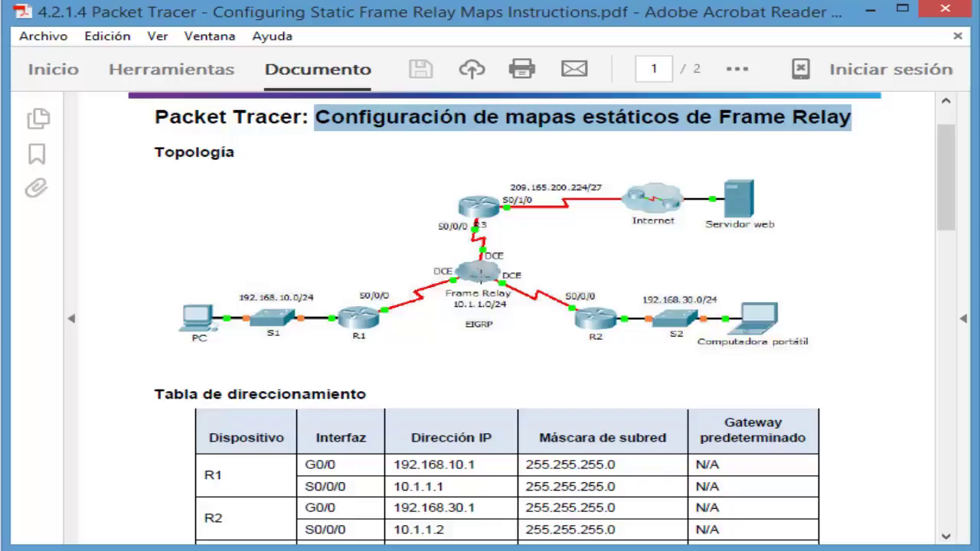
pyautogui.moveTo(947, 179); pyautogui.dragTo(949, 230)
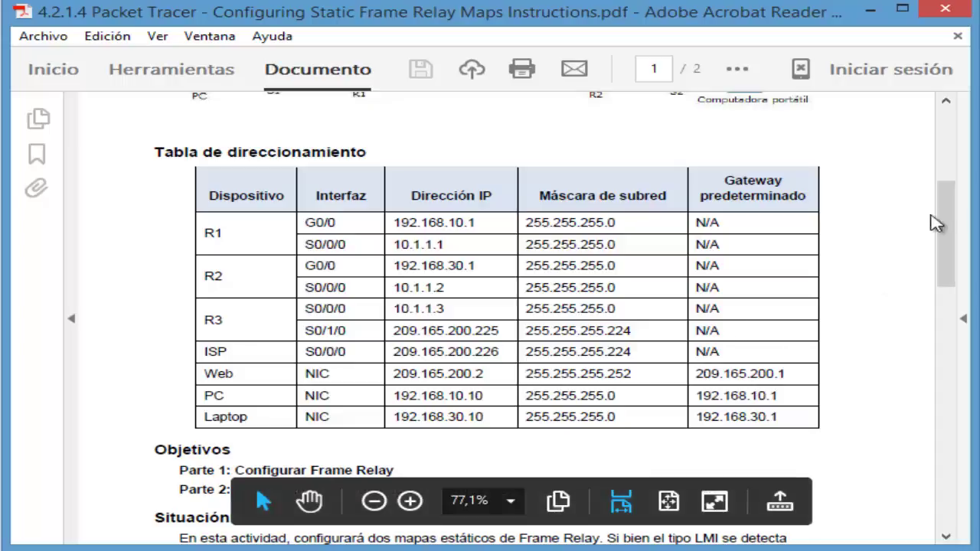
pyautogui.moveTo(957, 211); pyautogui.dragTo(955, 245)
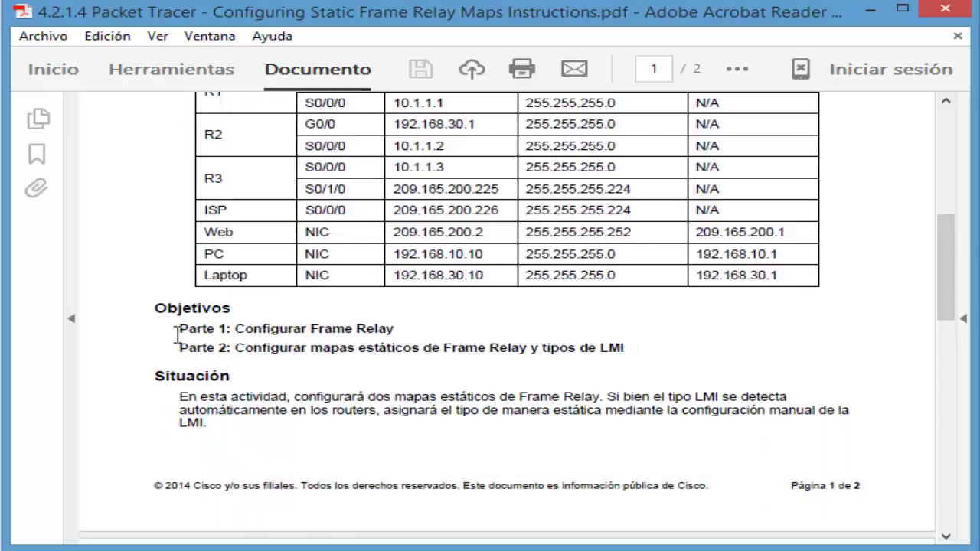
pyautogui.moveTo(178, 327); pyautogui.dragTo(391, 321)
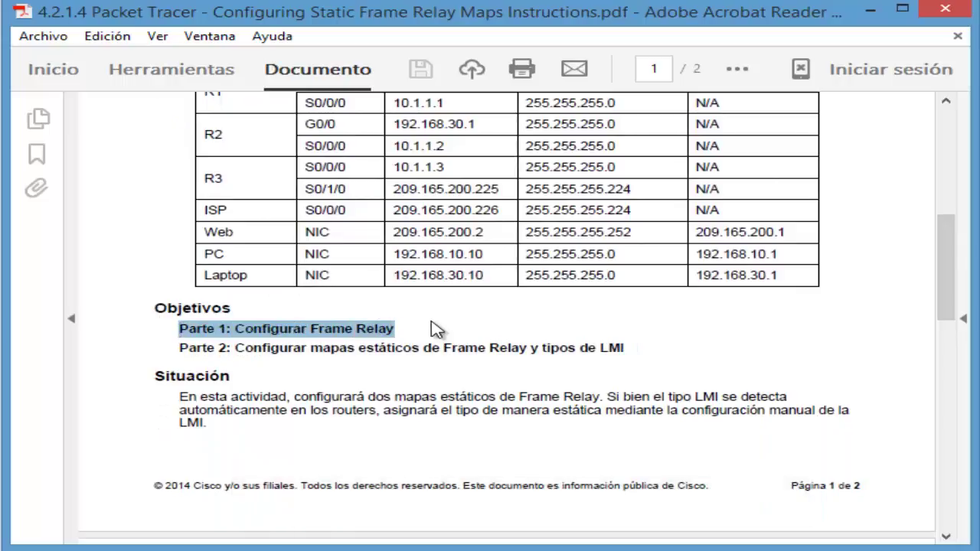
pyautogui.moveTo(178, 348); pyautogui.dragTo(619, 344)
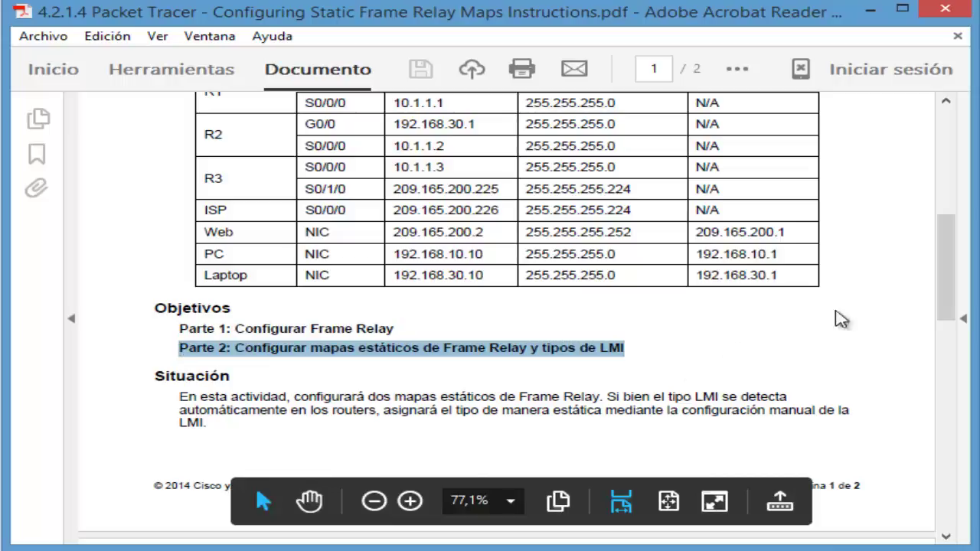
pyautogui.moveTo(952, 247); pyautogui.dragTo(949, 285)
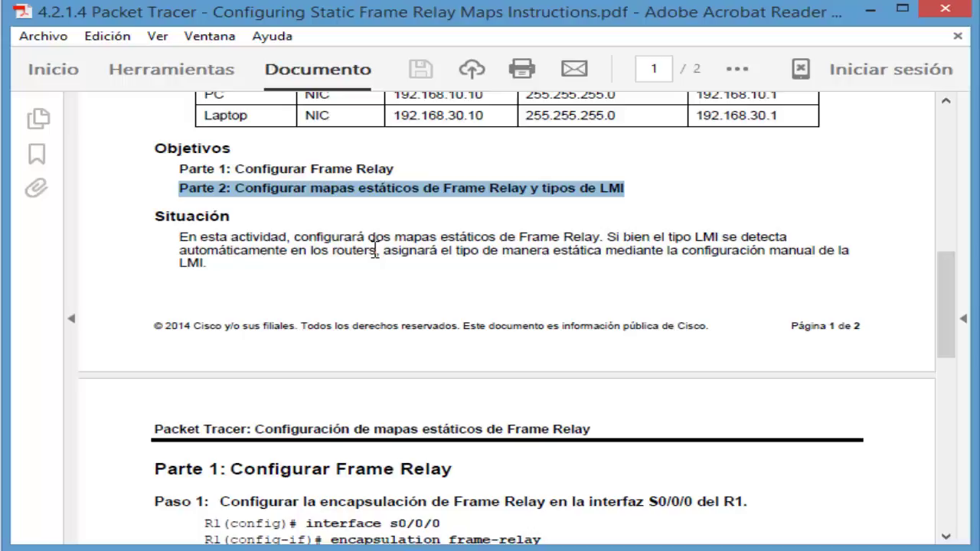
# Read the Situación paragraph about the static Frame Relay maps and manual LMI configuration
pyautogui.moveTo(211, 270); pyautogui.dragTo(177, 239)
pyautogui.click(220, 265)
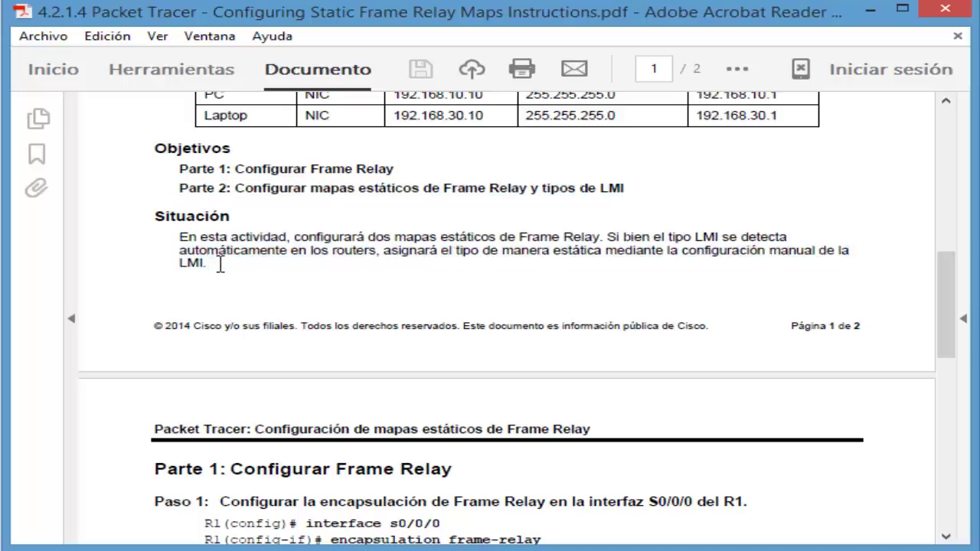
pyautogui.moveTo(212, 273); pyautogui.dragTo(190, 236)
pyautogui.click(215, 262)
pyautogui.moveTo(208, 264); pyautogui.dragTo(191, 243)
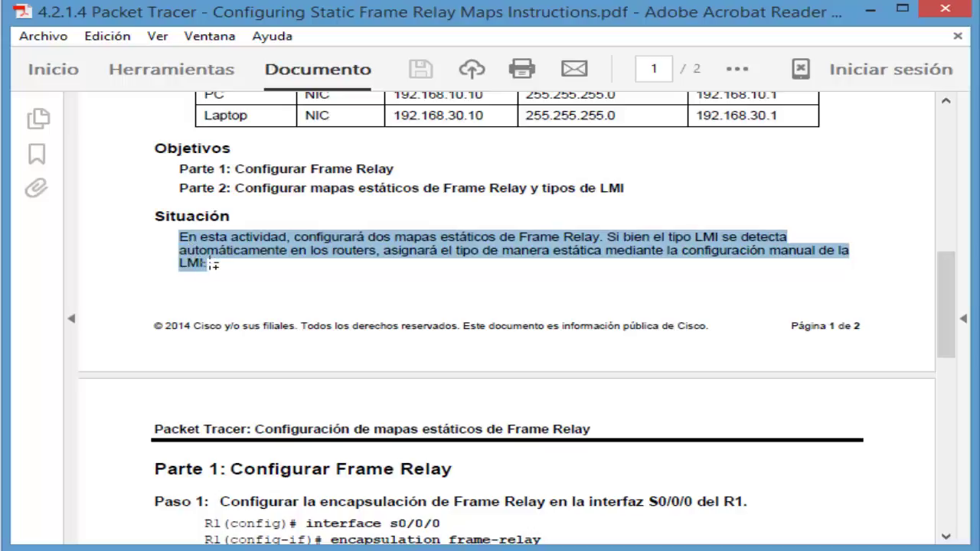
pyautogui.tripleClick(217, 265)
pyautogui.click(217, 265)
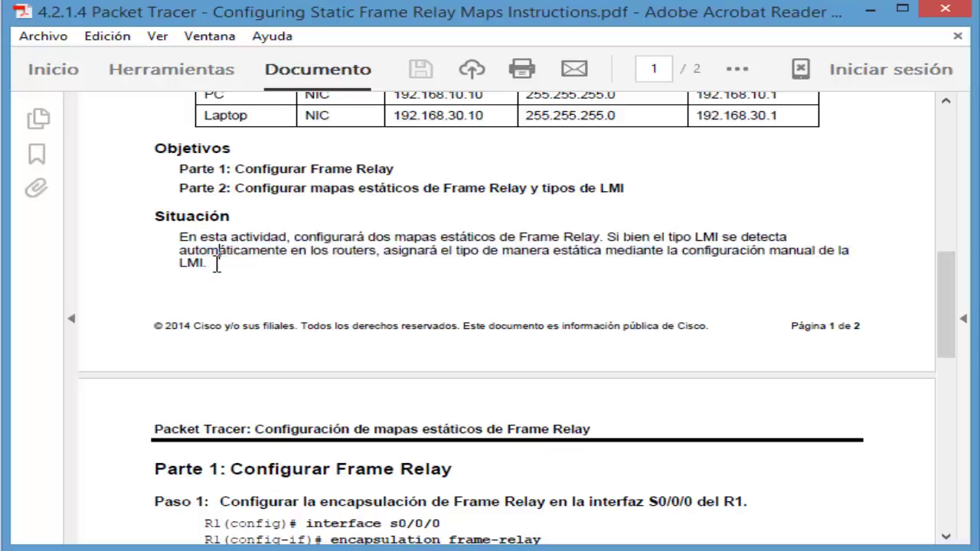
# Read Paso 1 of Parte 1 and its commands for Frame Relay encapsulation on R1's S0/0/0 interface
pyautogui.scroll(-5, 216, 265)
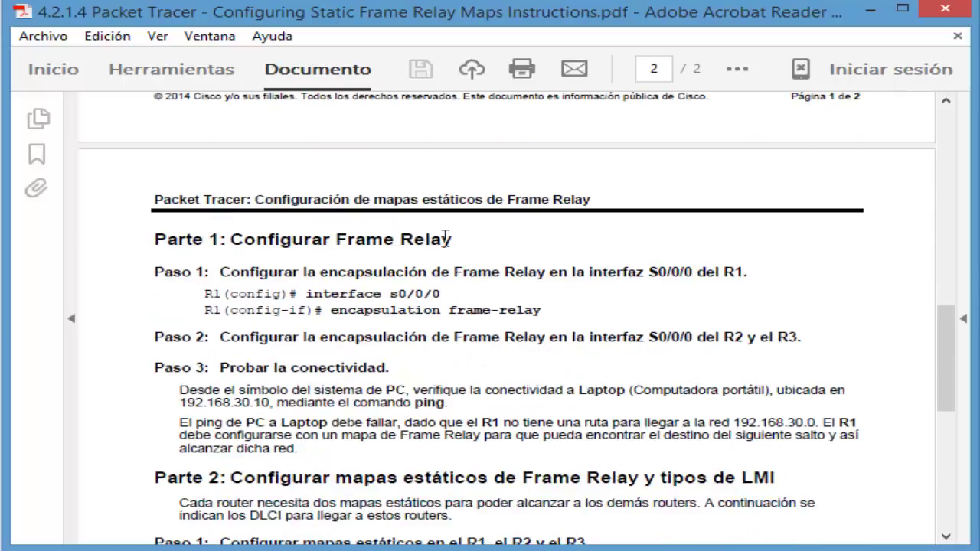
pyautogui.moveTo(157, 233); pyautogui.dragTo(462, 227)
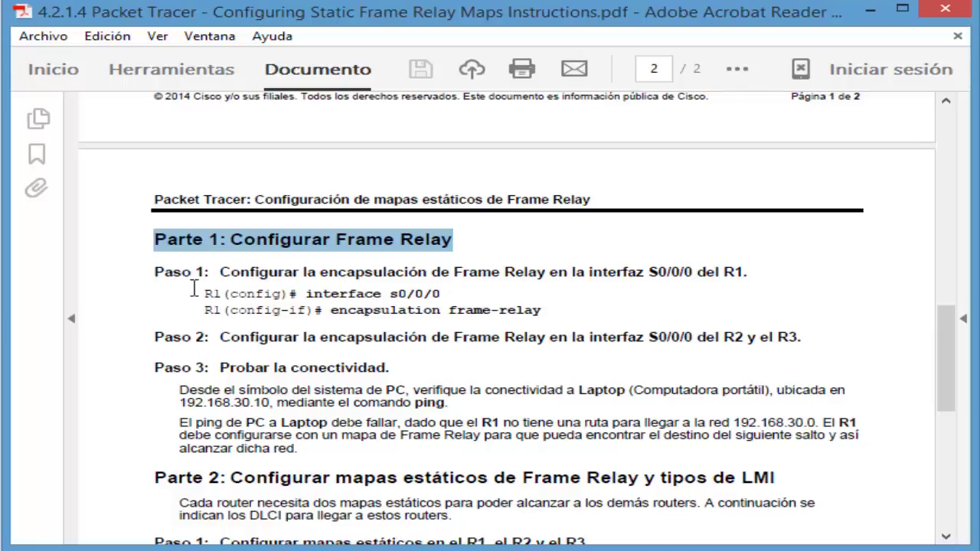
pyautogui.click(176, 274)
pyautogui.moveTo(176, 274); pyautogui.dragTo(768, 269)
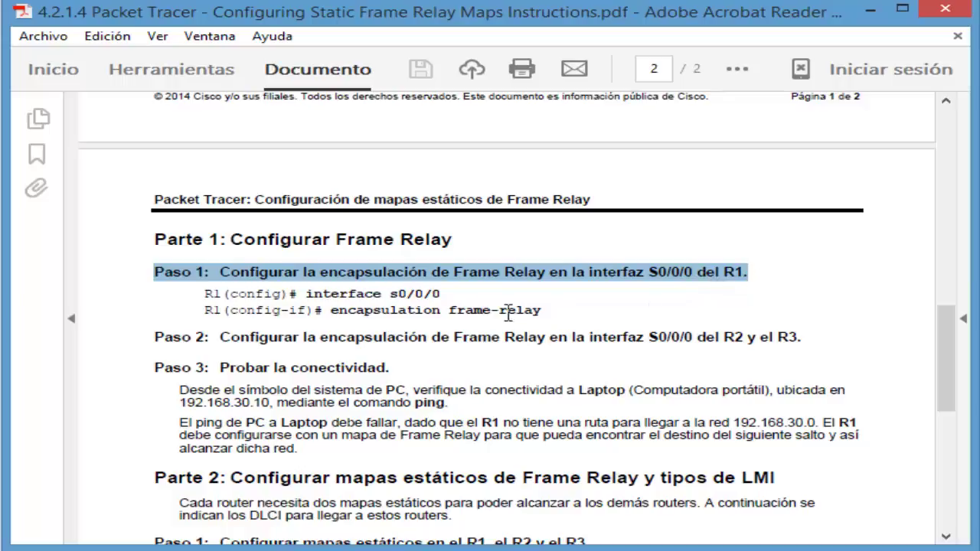
pyautogui.click(568, 314)
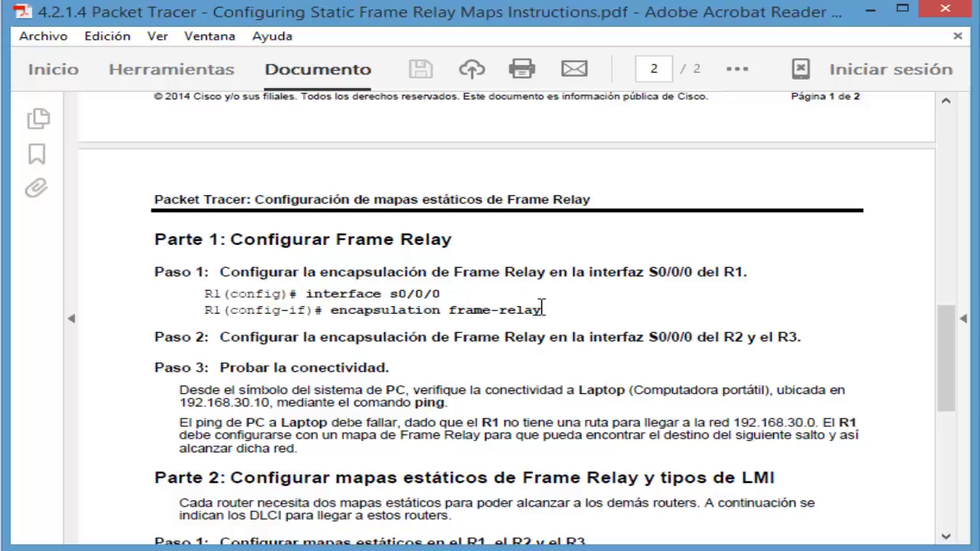
pyautogui.moveTo(542, 310); pyautogui.dragTo(284, 301)
pyautogui.click(679, 310)
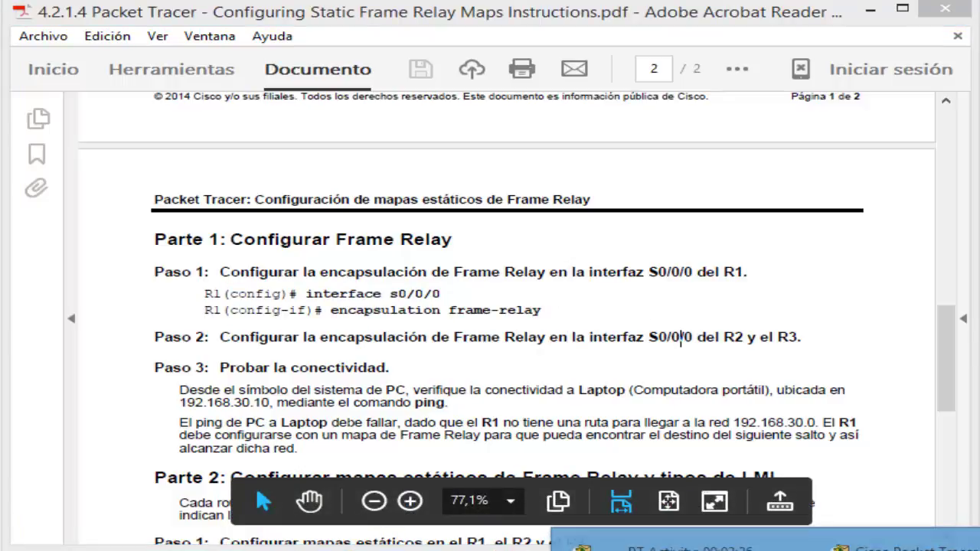
# Switch to Cisco Packet Tracer and open the command line interface of router R1
pyautogui.click(877, 544)
pyautogui.click(278, 288)
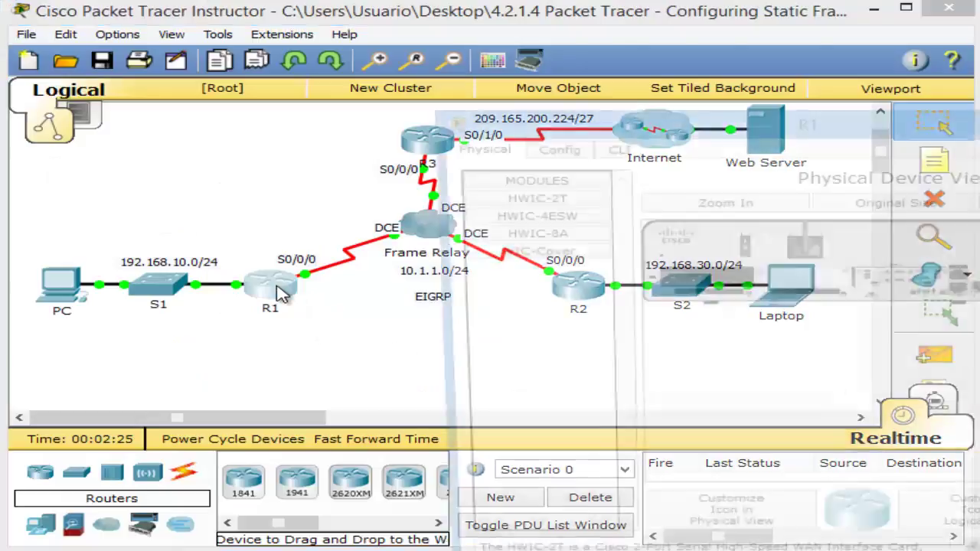
pyautogui.moveTo(923, 134); pyautogui.dragTo(599, 23)
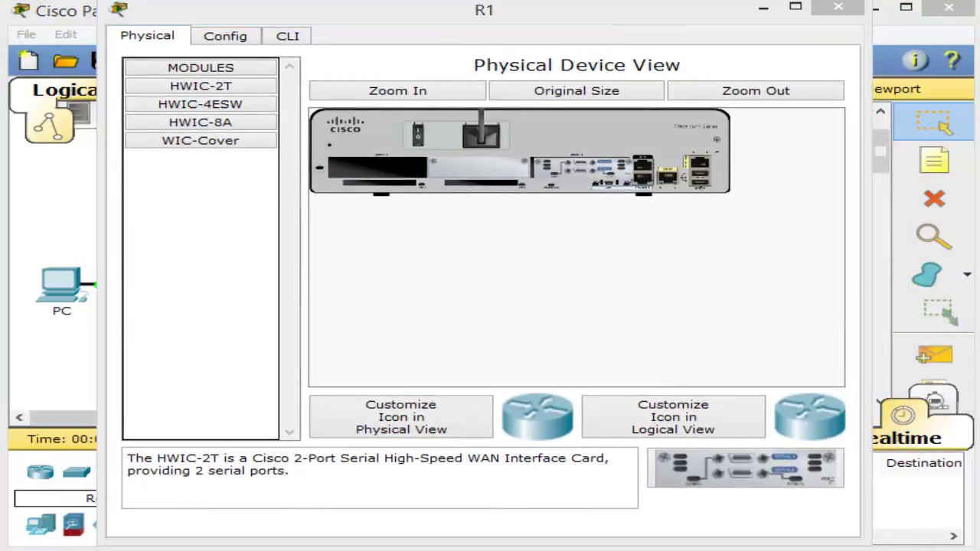
pyautogui.click(287, 37)
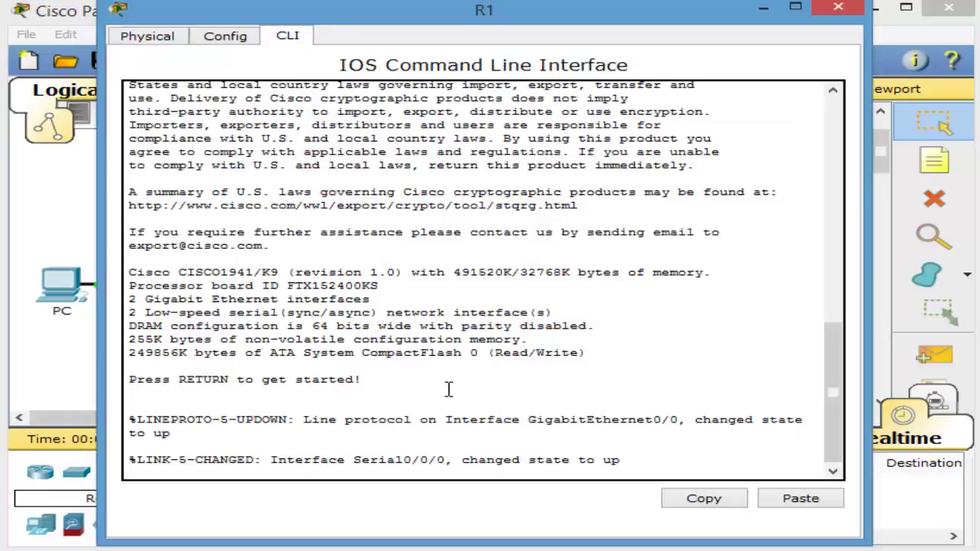
# Enter privileged mode and global configuration on R1, and access the configuration of interface s0/0/0
pyautogui.press('Return')
pyautogui.write('ena')
pyautogui.press('Return')
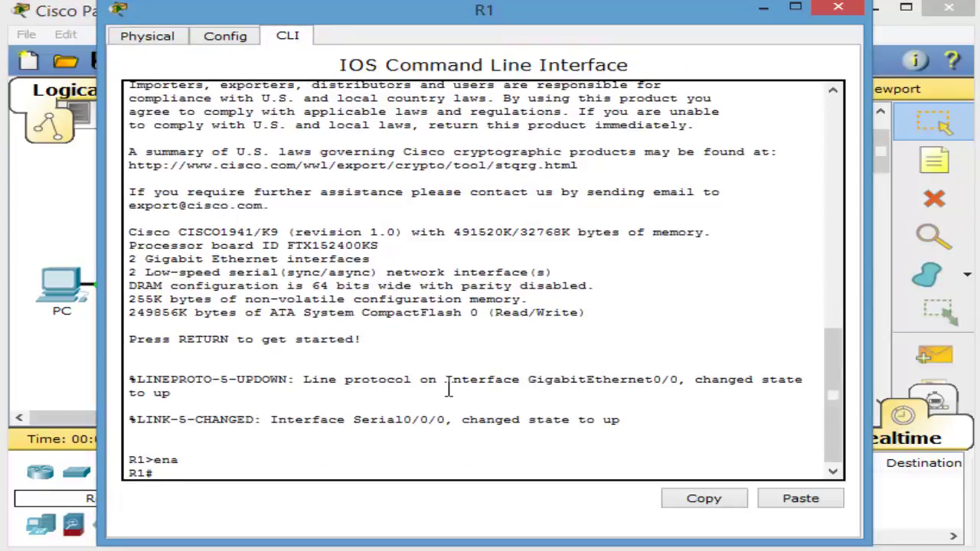
pyautogui.write('conf t')
pyautogui.press('Return')
pyautogui.write('inte')
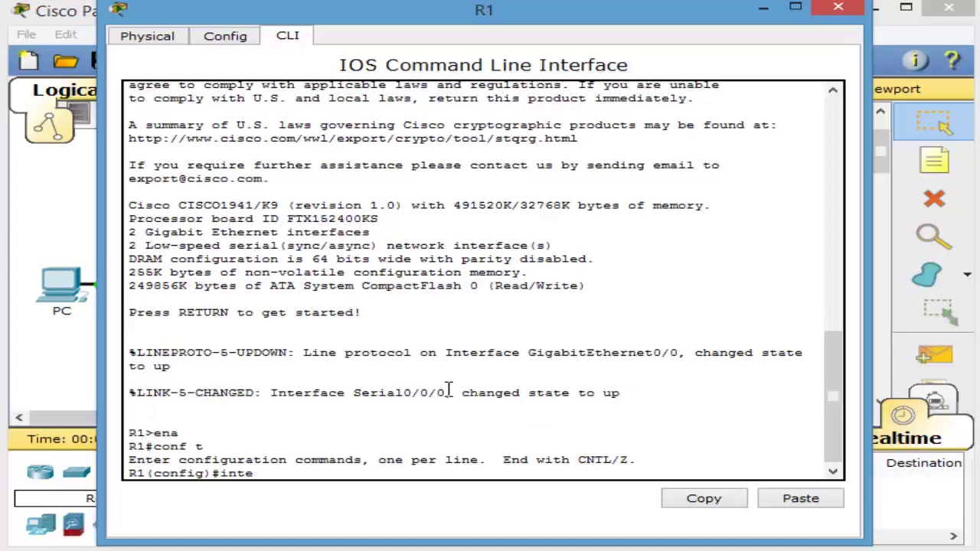
pyautogui.write('r s0/0/0')
pyautogui.press('Return')
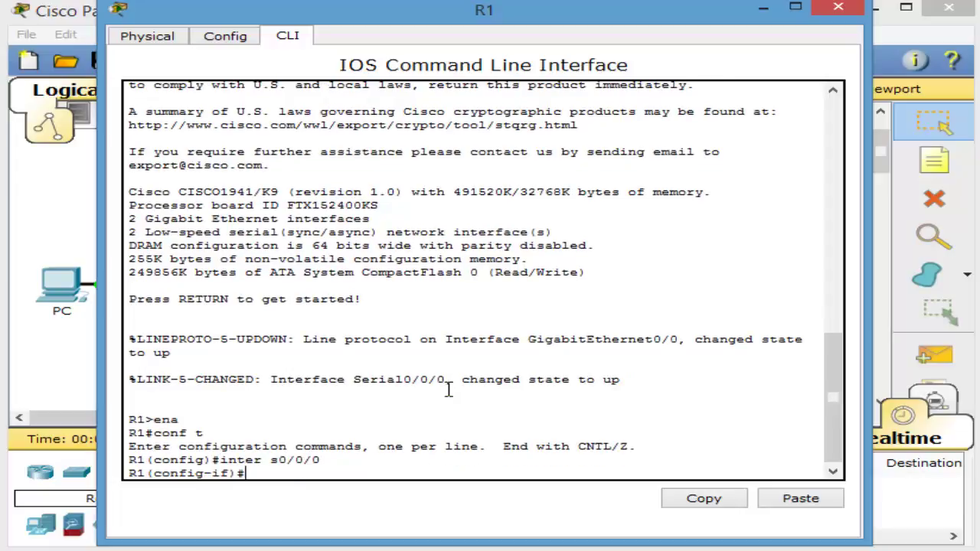
# List the available encapsulation types and set the encapsulation of interface s0/0/0 to frame-relay
pyautogui.write('enca')
pyautogui.press('Tab')
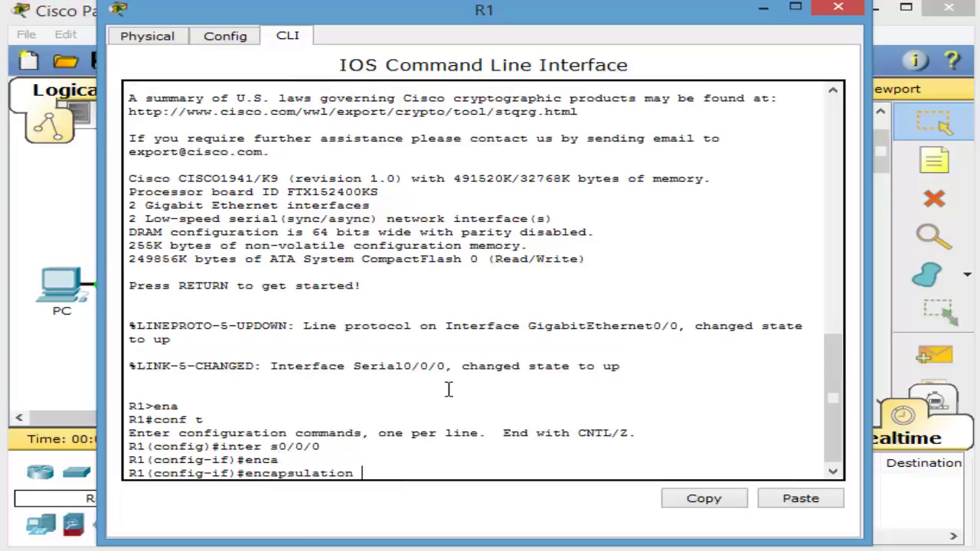
pyautogui.write('?')
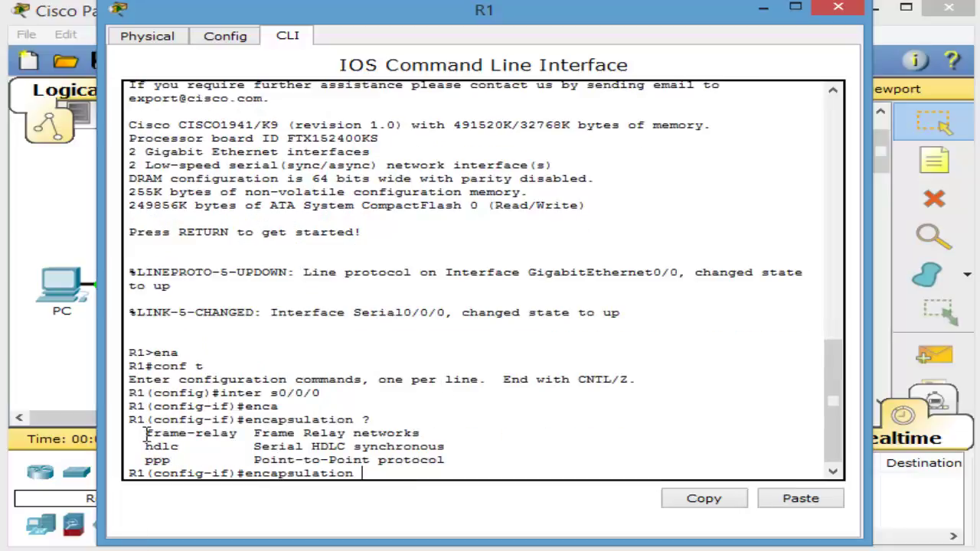
pyautogui.moveTo(147, 434); pyautogui.dragTo(231, 433)
pyautogui.moveTo(146, 446)
pyautogui.mouseDown()
pyautogui.moveTo(182, 446)
pyautogui.moveTo(146, 461)
pyautogui.mouseUp()
pyautogui.click(442, 471)
pyautogui.write('fra')
pyautogui.press('Tab')
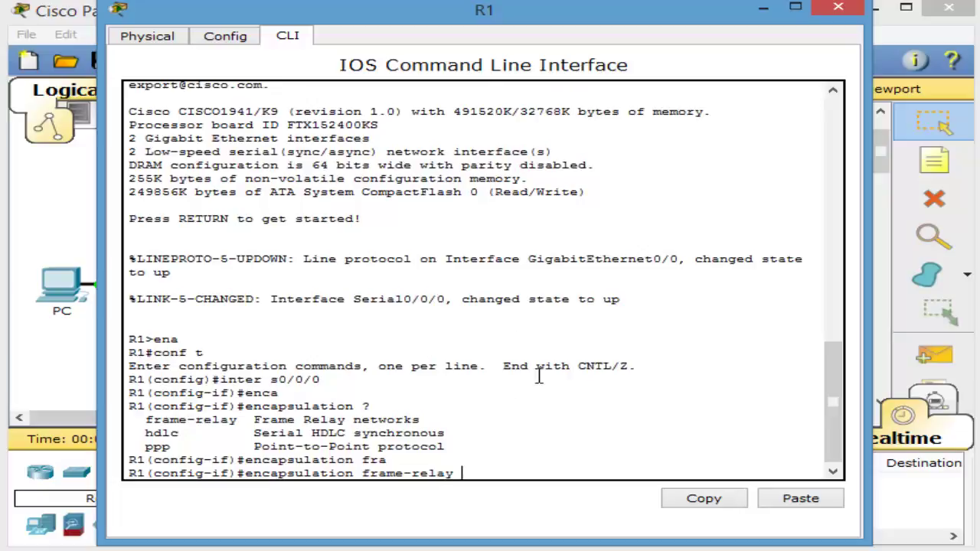
pyautogui.press('Return')
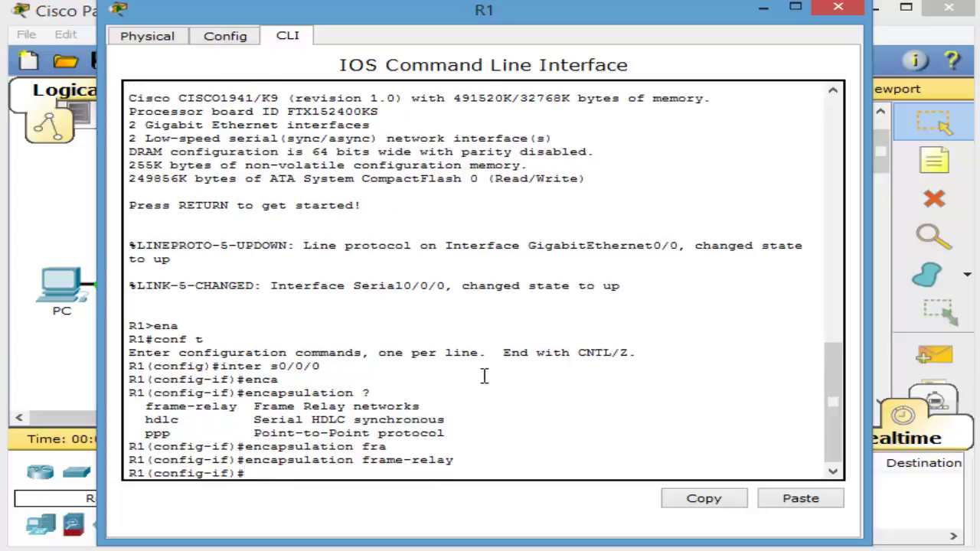
# Show the details of interface s0/0/0 from configuration mode and examine its encapsulation, LMI type and LMI DLCI
pyautogui.write('do sh inter s0/0')
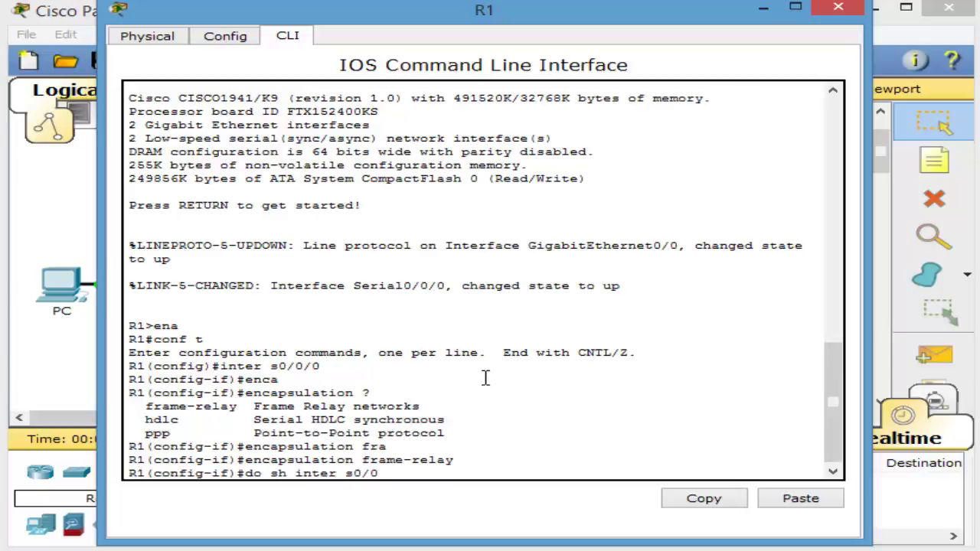
pyautogui.write('/0')
pyautogui.press('Return')
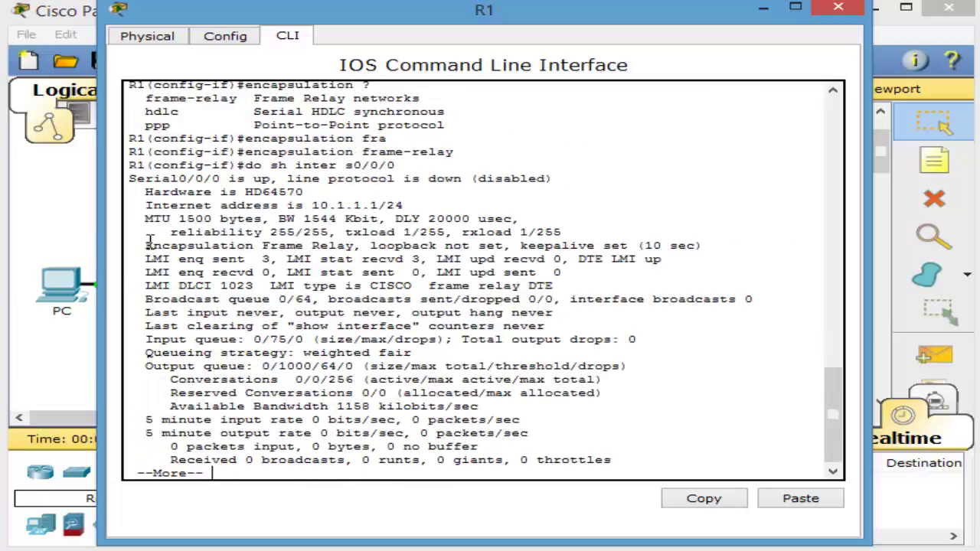
pyautogui.moveTo(355, 245); pyautogui.dragTo(150, 245)
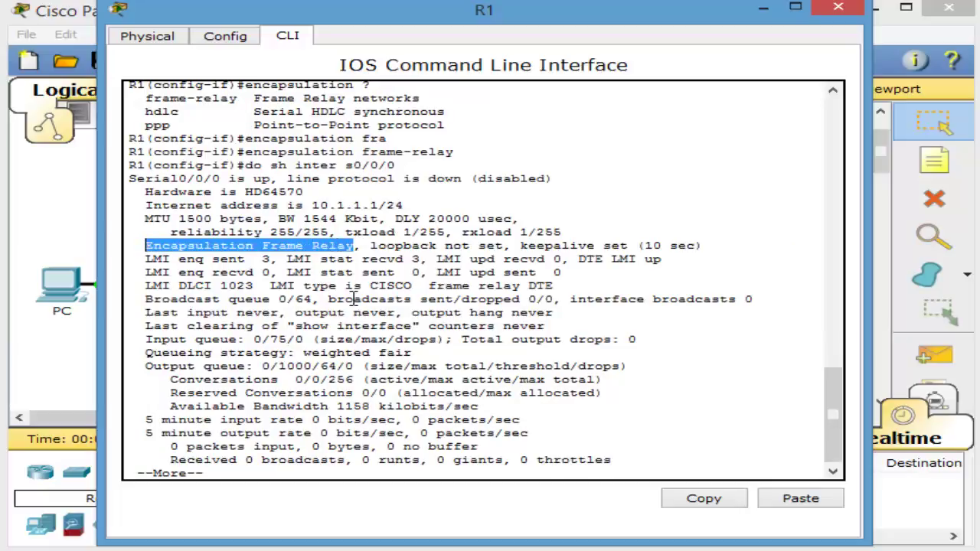
pyautogui.moveTo(271, 286); pyautogui.dragTo(411, 286)
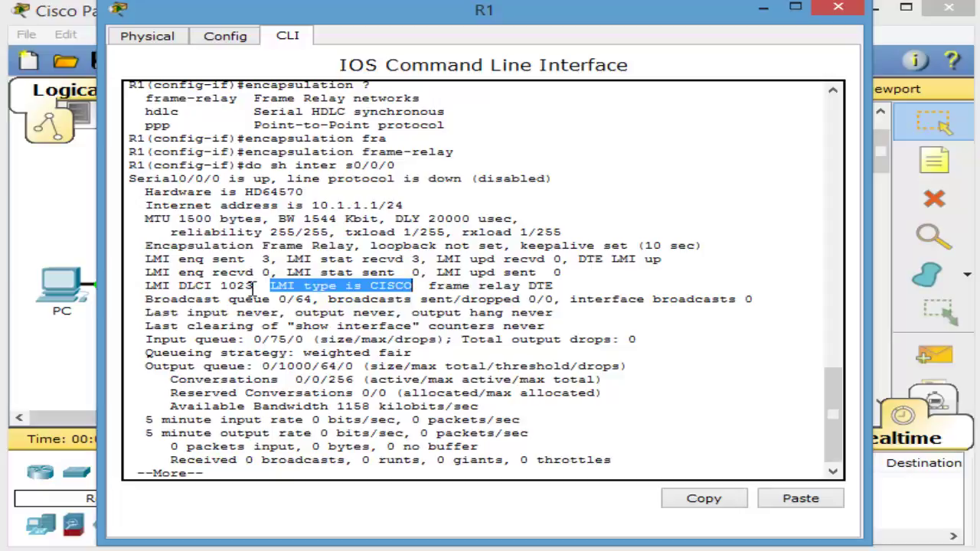
pyautogui.moveTo(254, 286); pyautogui.dragTo(220, 286)
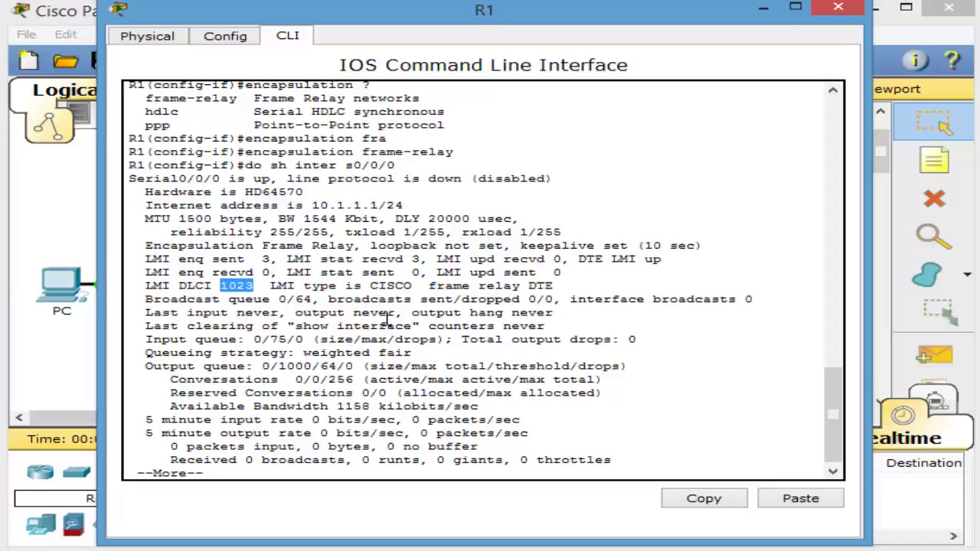
pyautogui.press('space')
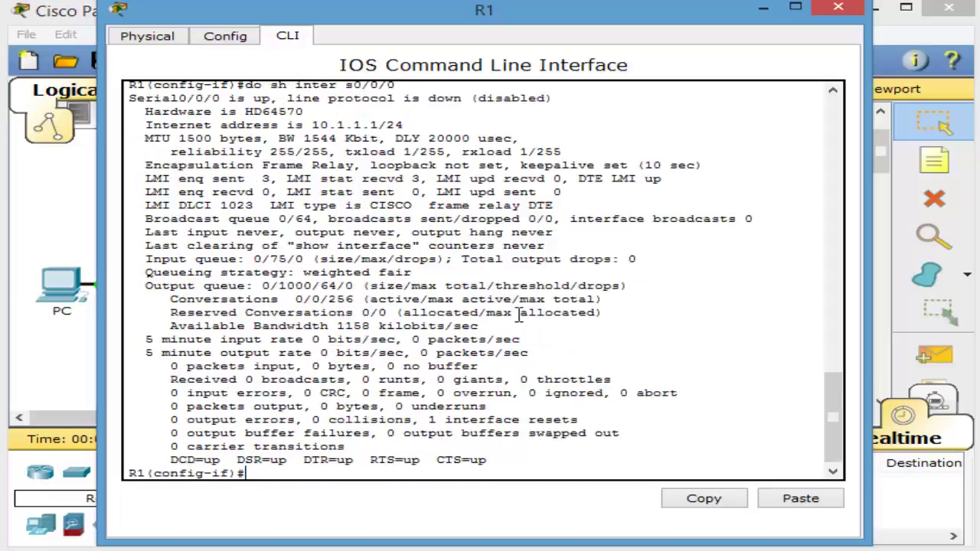
pyautogui.scroll(2, 519, 316)
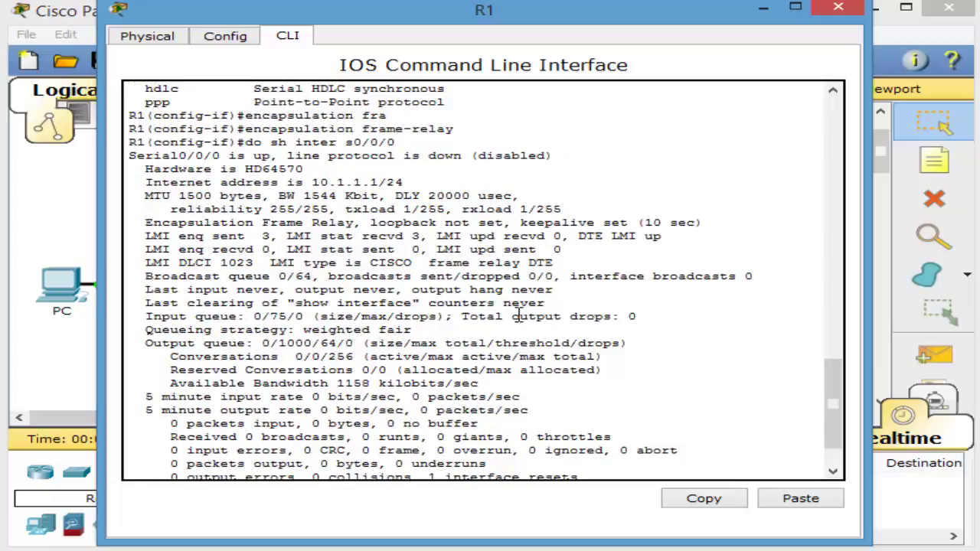
pyautogui.scroll(-2, 518, 316)
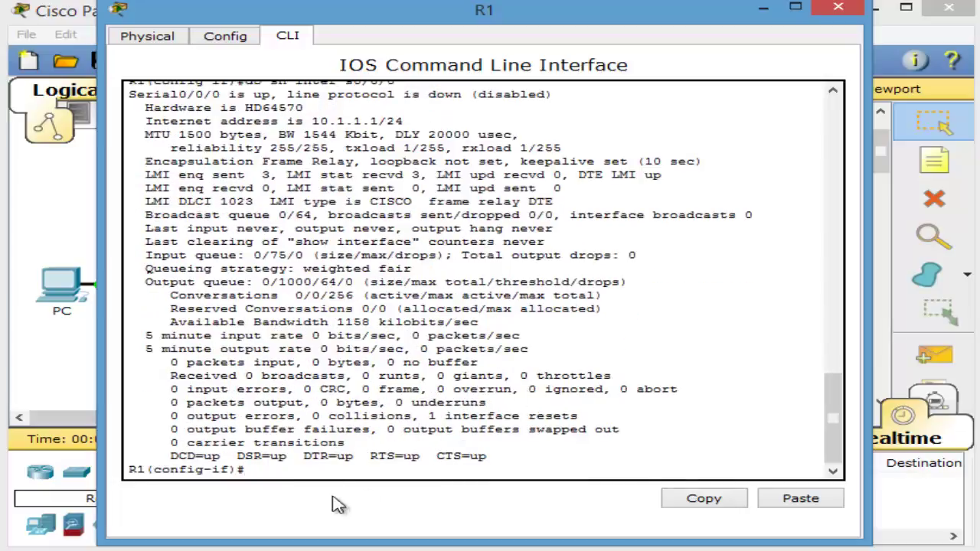
# Remove the frame-relay encapsulation from interface s0/0/0 on R1
pyautogui.press('Up')
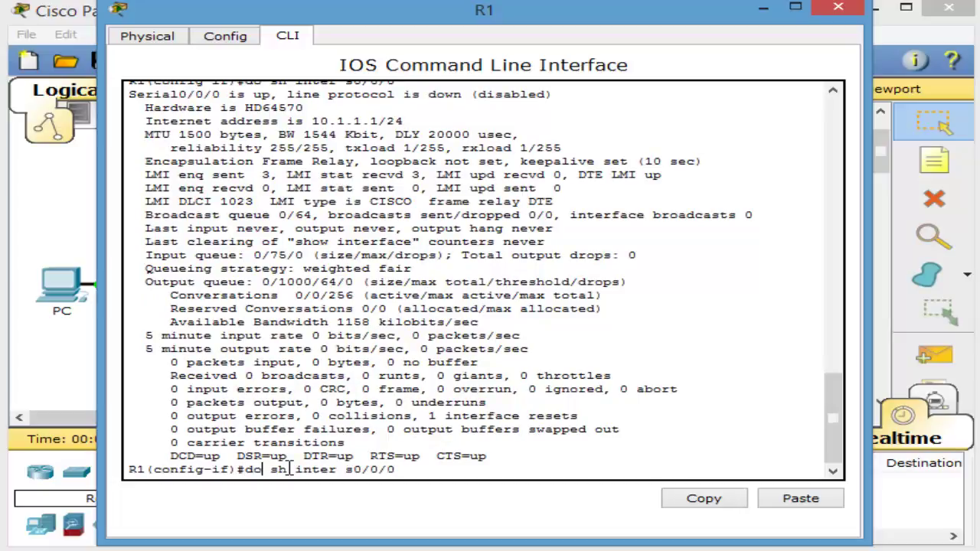
pyautogui.press('Up')
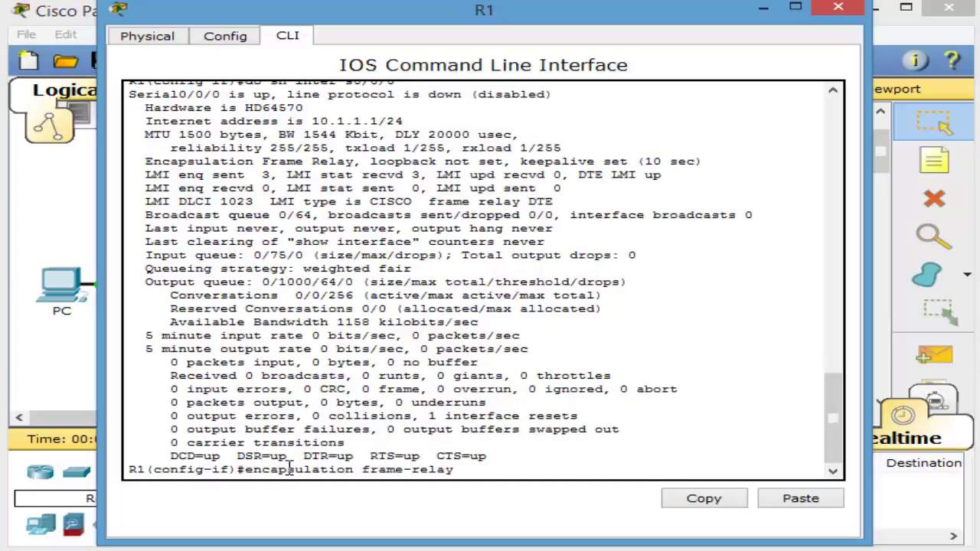
pyautogui.write('no')
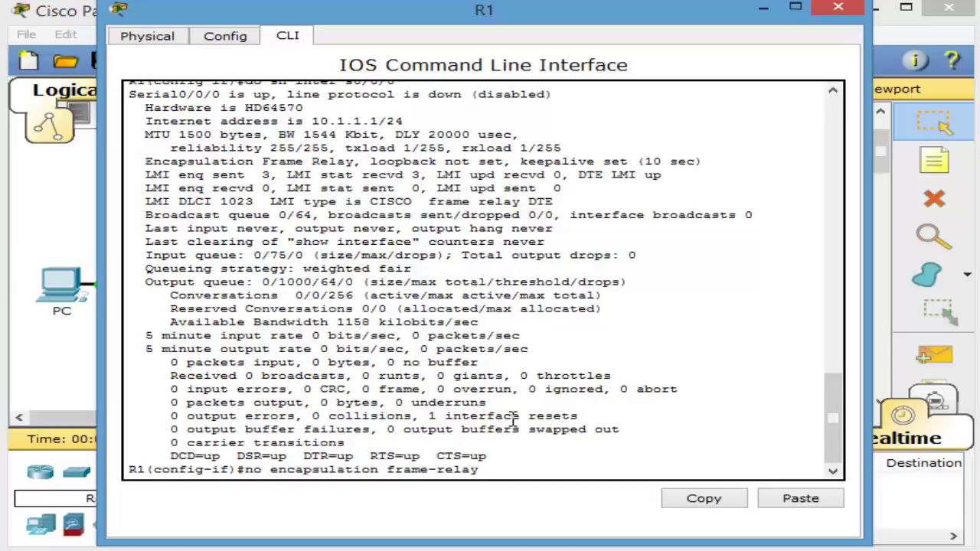
pyautogui.press('Return')
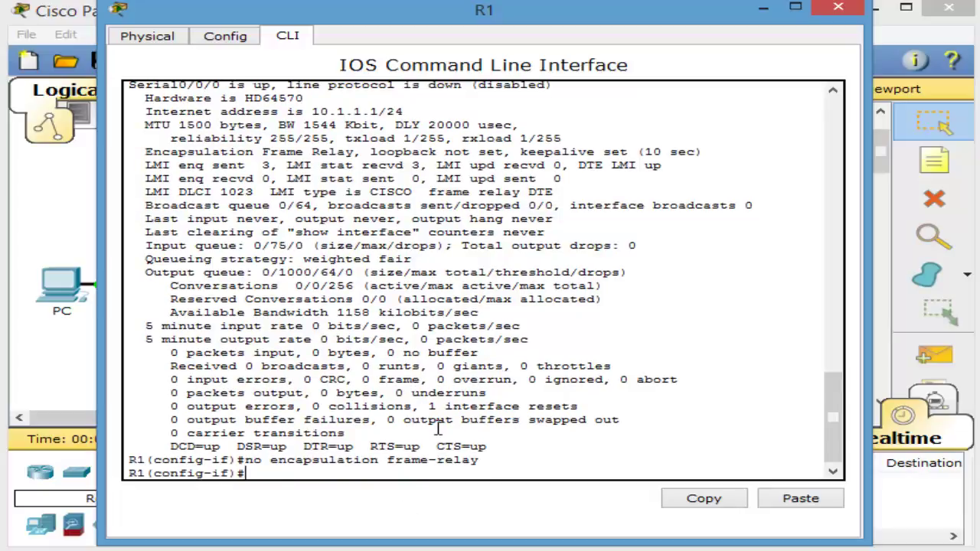
# Show the details of R1's interface s0/0/0 again and examine its encapsulation after the removal
pyautogui.press('Up')
pyautogui.press('Up')
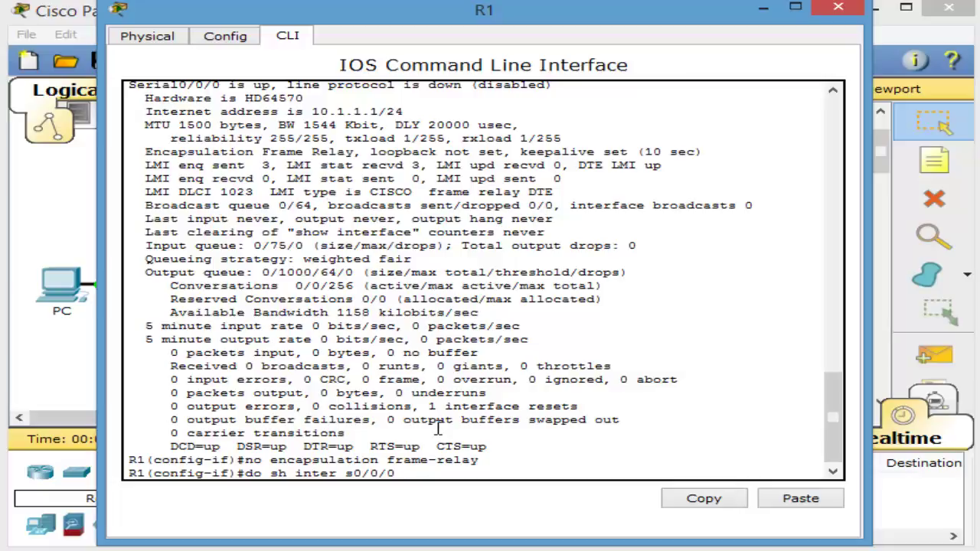
pyautogui.press('Return')
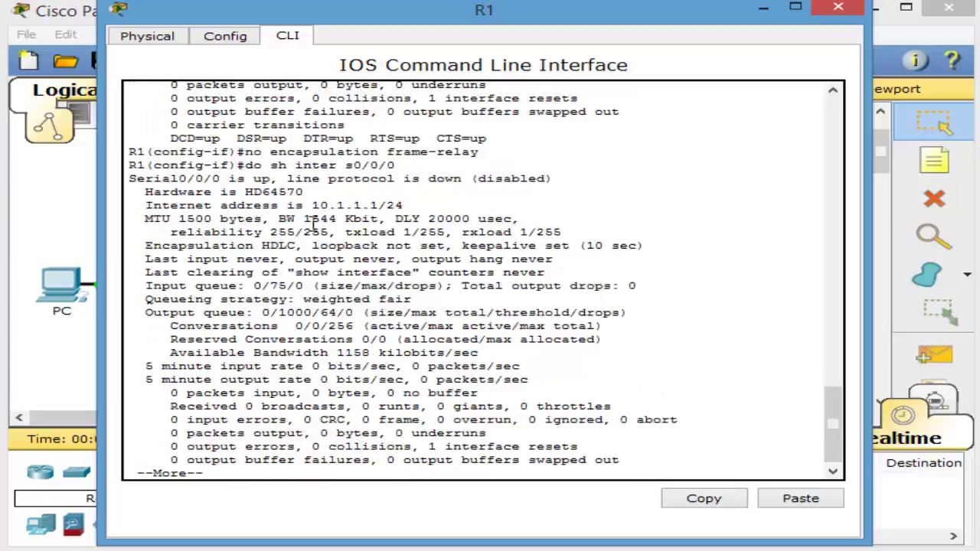
pyautogui.moveTo(298, 244); pyautogui.dragTo(146, 246)
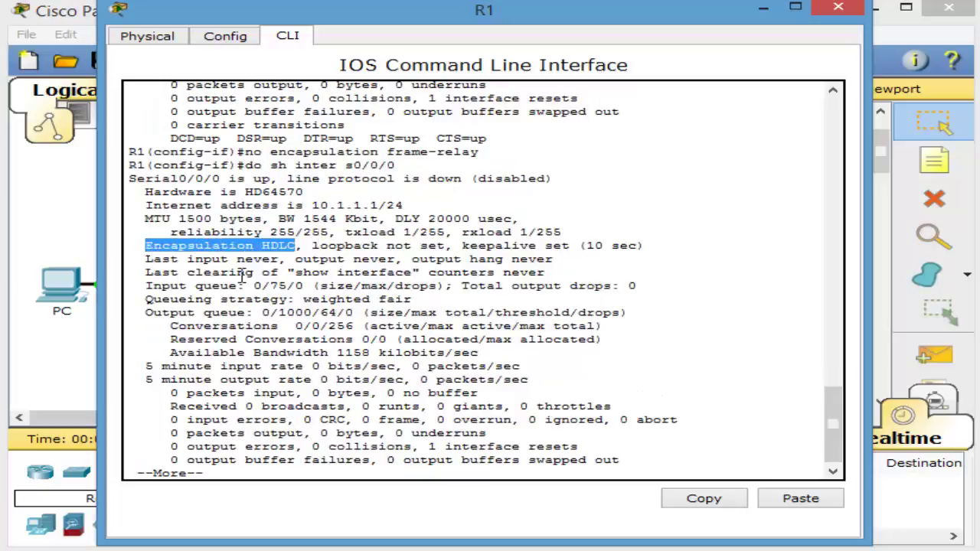
pyautogui.press('space')
# Set the encapsulation of R1's interface s0/0/0 back to frame-relay by reusing the earlier command without its "no" prefix
pyautogui.press('Up')
pyautogui.press('Up')
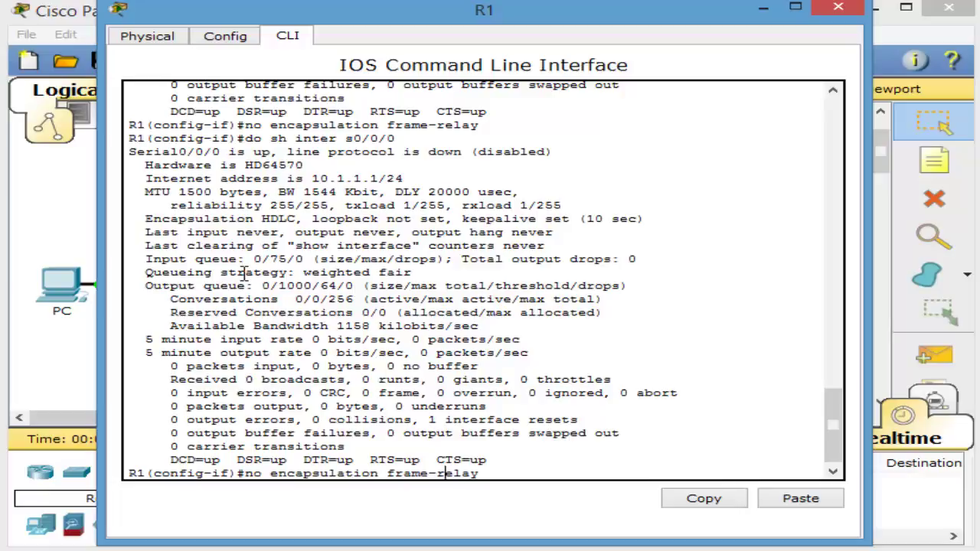
pyautogui.press('Left')
pyautogui.press('Left')
pyautogui.press('Left')
pyautogui.press('Left')
pyautogui.press('Left')
pyautogui.press('Left')
pyautogui.press('Left')
pyautogui.press('Left')
pyautogui.press('Left')
pyautogui.press('Left')
pyautogui.press('Left')
pyautogui.press('Left')
pyautogui.press('Left')
pyautogui.press('Left')
pyautogui.press('Left')
pyautogui.press('Left')
pyautogui.press('Left')
pyautogui.press('Left')
pyautogui.press('Left')
pyautogui.press('Left')
pyautogui.press('BackSpace')
pyautogui.press('BackSpace')
pyautogui.press('BackSpace')
pyautogui.press('Return')
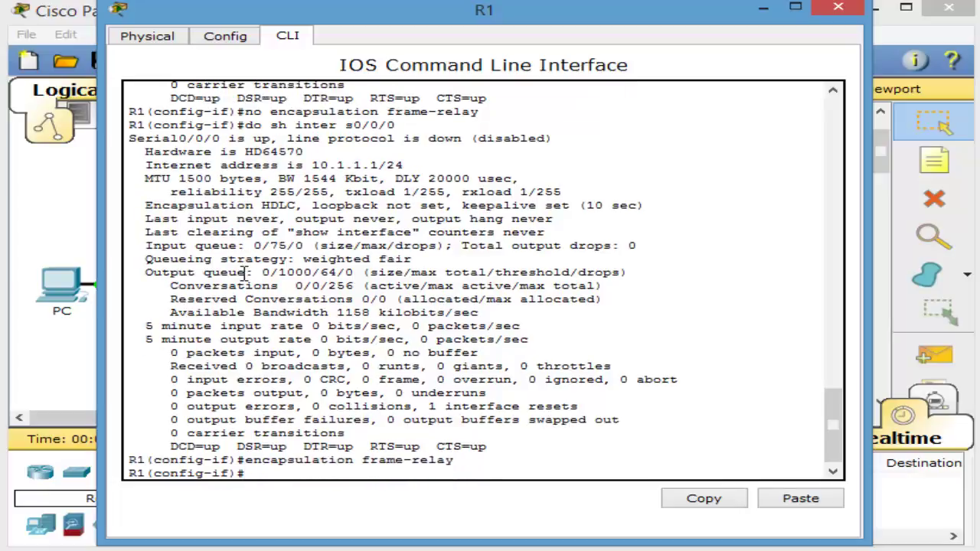
# Switch to the lab instructions in Adobe Acrobat Reader and read Paso 2 on configuring encapsulation on R2 and R3
pyautogui.click(686, 550)
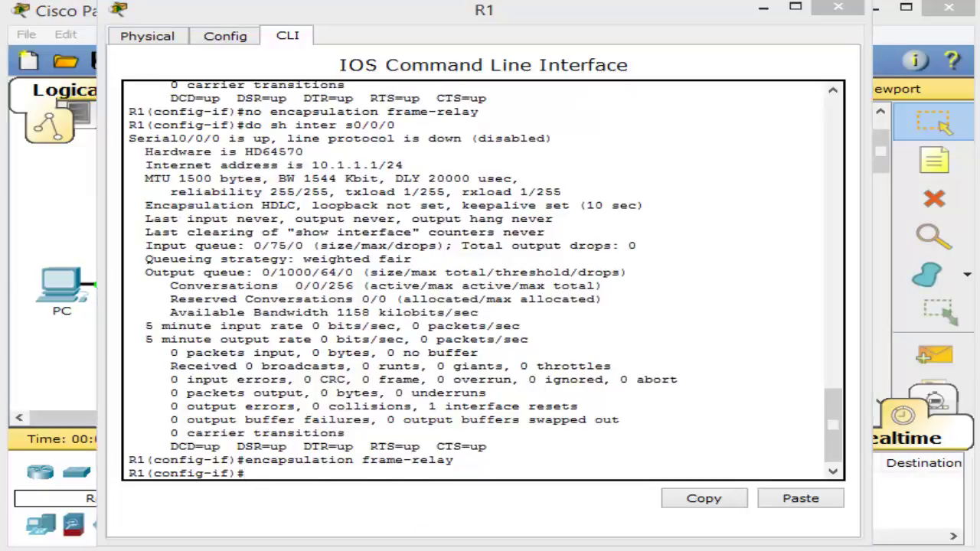
pyautogui.click(686, 550)
pyautogui.scroll(-1, 447, 350)
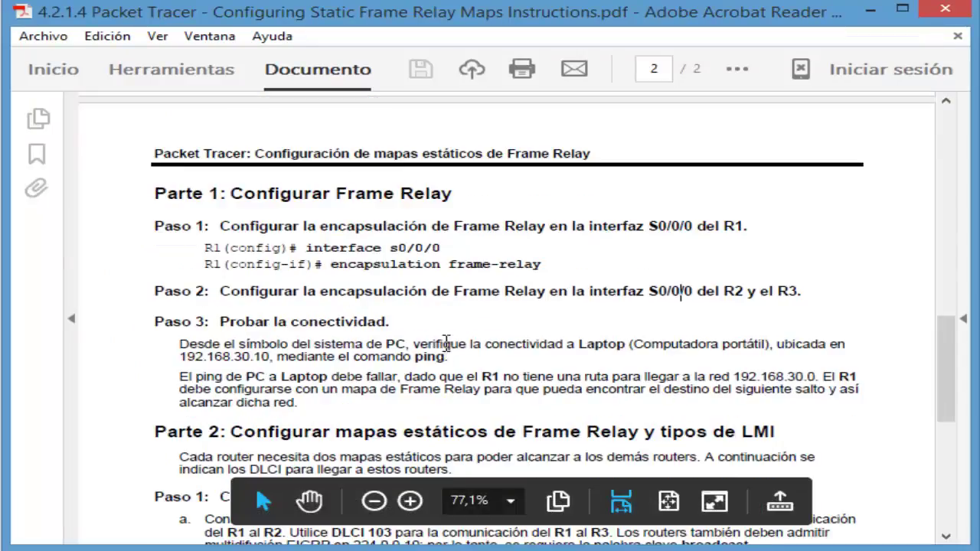
pyautogui.moveTo(154, 291); pyautogui.dragTo(801, 298)
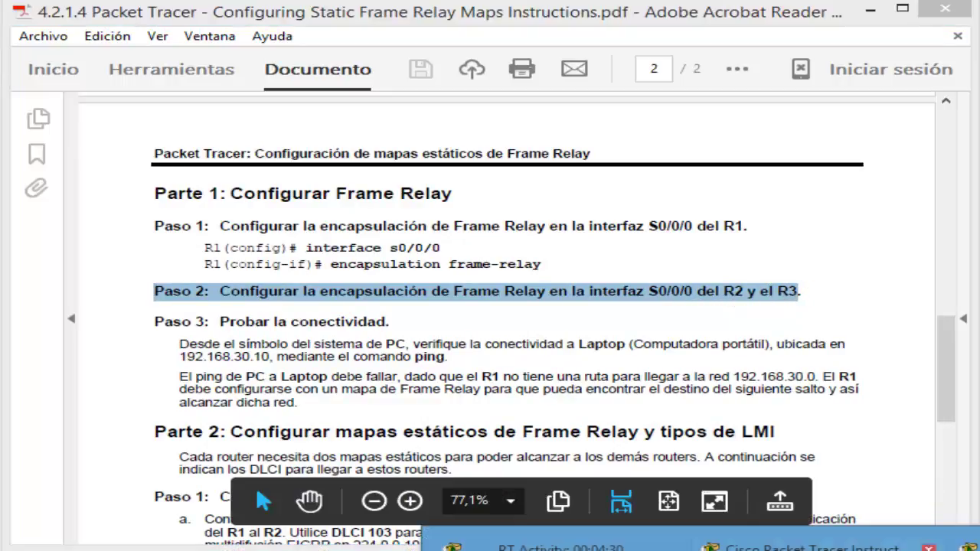
# Return to Cisco Packet Tracer, close the R1 window and open the command line interface of router R3
pyautogui.hotkey('alt', 'Tab')
pyautogui.click(838, 9)
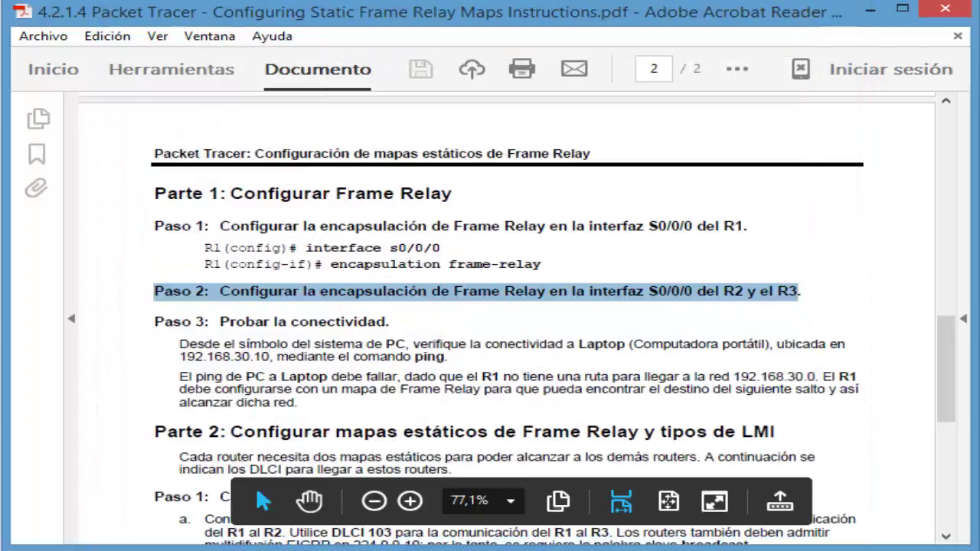
pyautogui.hotkey('alt', 'Tab')
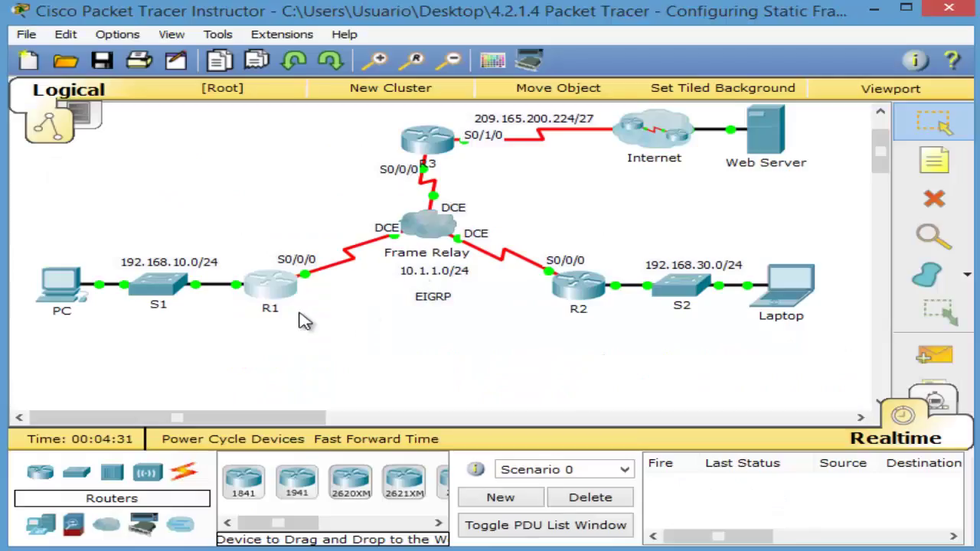
pyautogui.click(426, 149)
pyautogui.moveTo(809, 124); pyautogui.dragTo(481, 22)
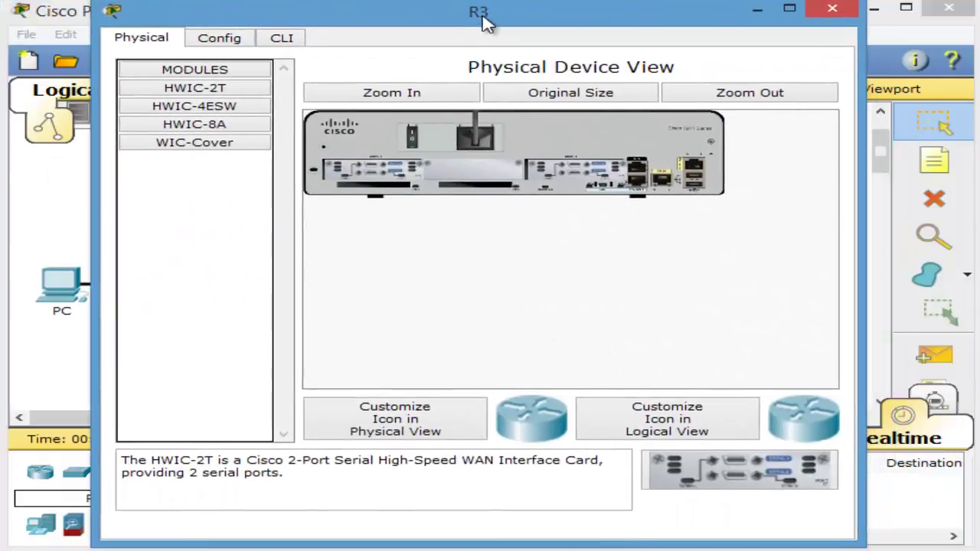
pyautogui.click(280, 40)
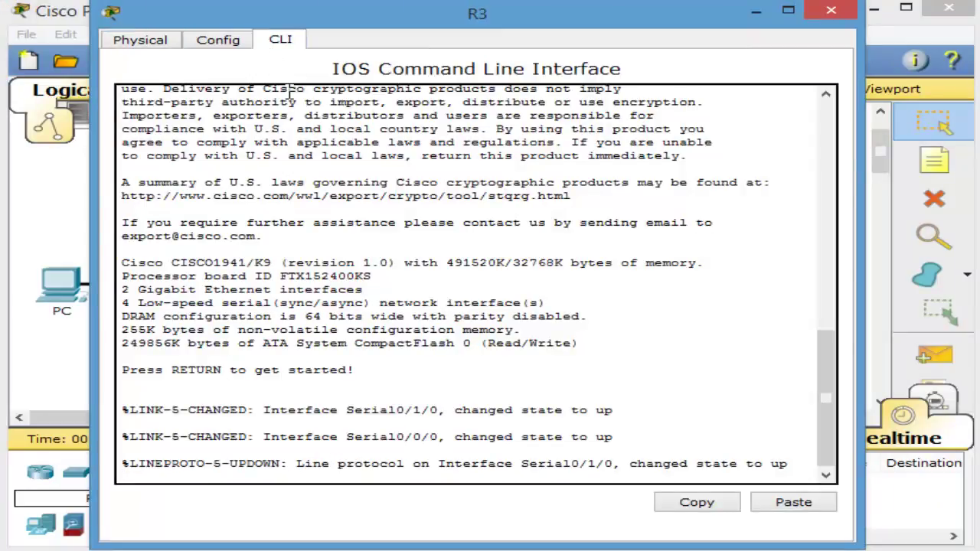
pyautogui.press('Return')
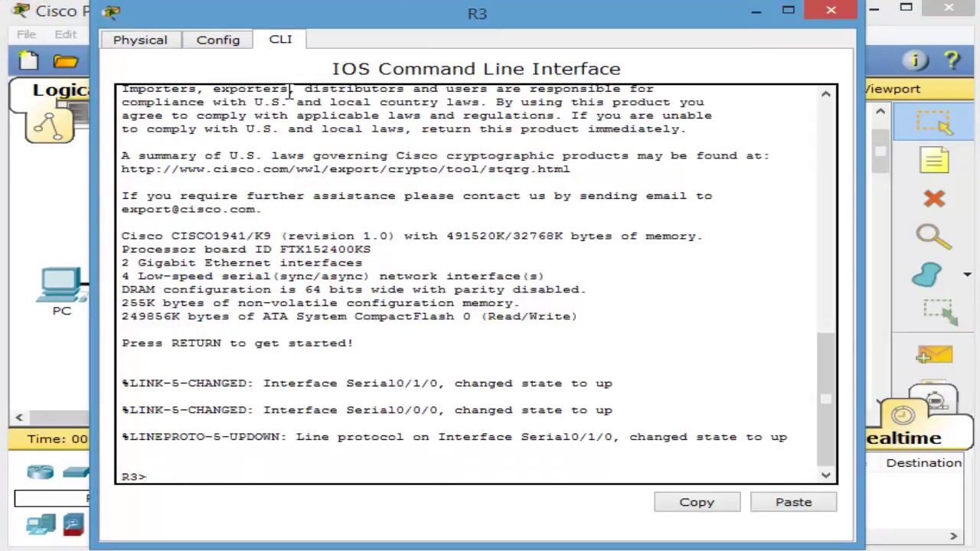
# Enter privileged mode and global configuration on R3
pyautogui.write('ena')
pyautogui.press('Return')
pyautogui.write('conf t')
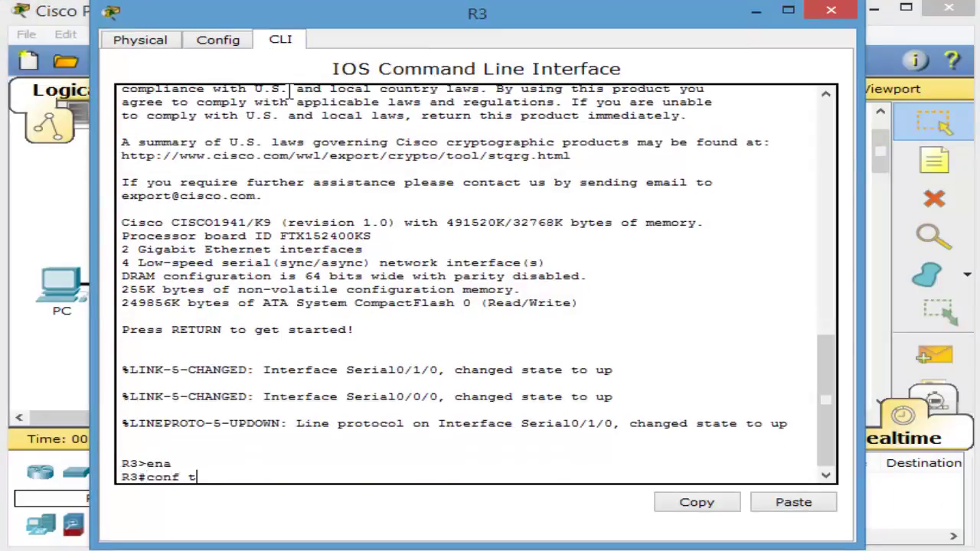
pyautogui.press('Return')
# Try to set Frame Relay encapsulation from R3's global configuration mode
pyautogui.write('enca')
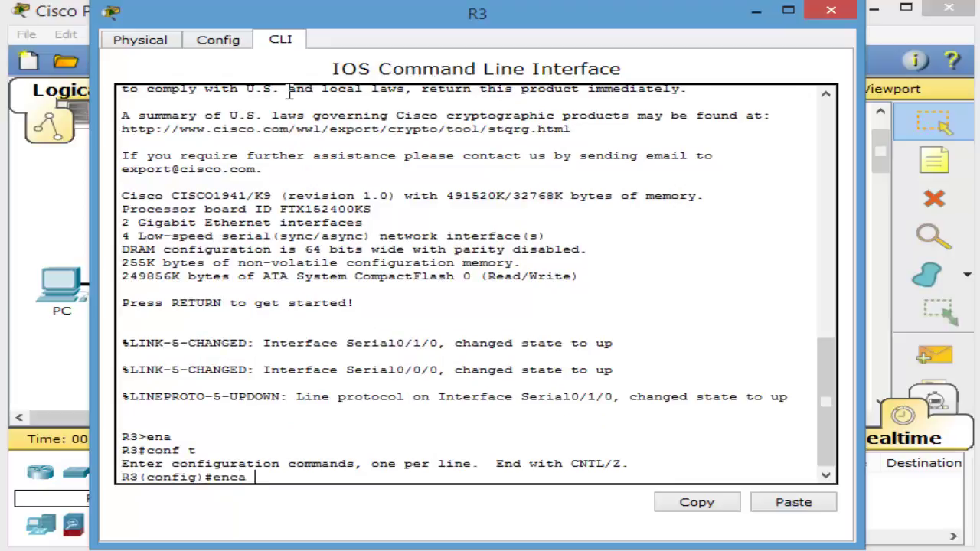
pyautogui.write(' fra')
pyautogui.press('Return')
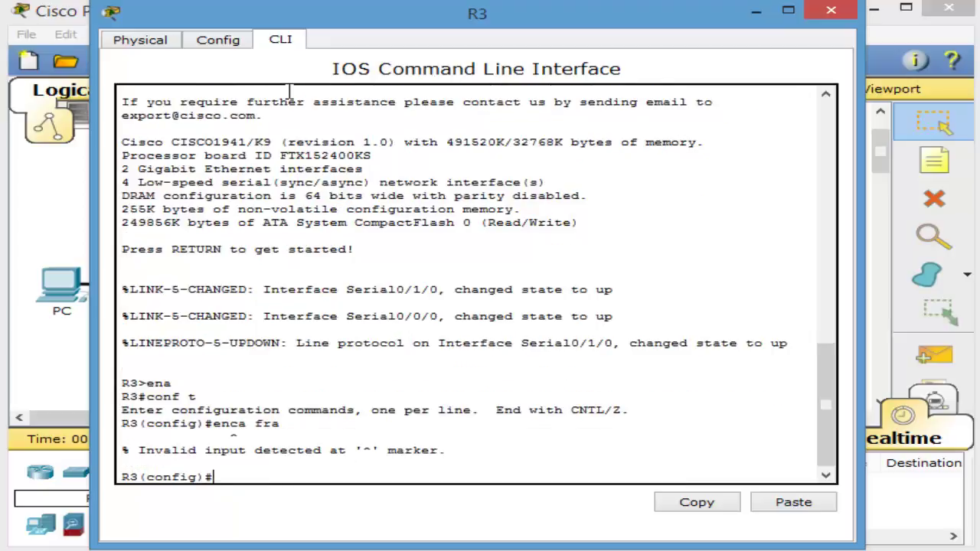
# Access interface s0/0/0 on R3, set its encapsulation to Frame Relay and close the router's window
pyautogui.write('inter s0/0/=')
pyautogui.press('Return')
pyautogui.press('Up')
pyautogui.press('BackSpace')
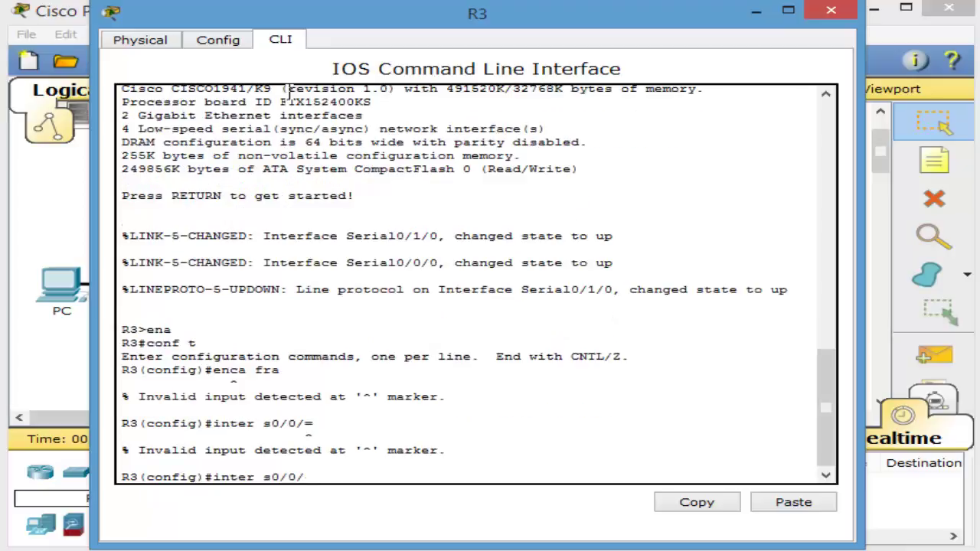
pyautogui.write('0')
pyautogui.press('Return')
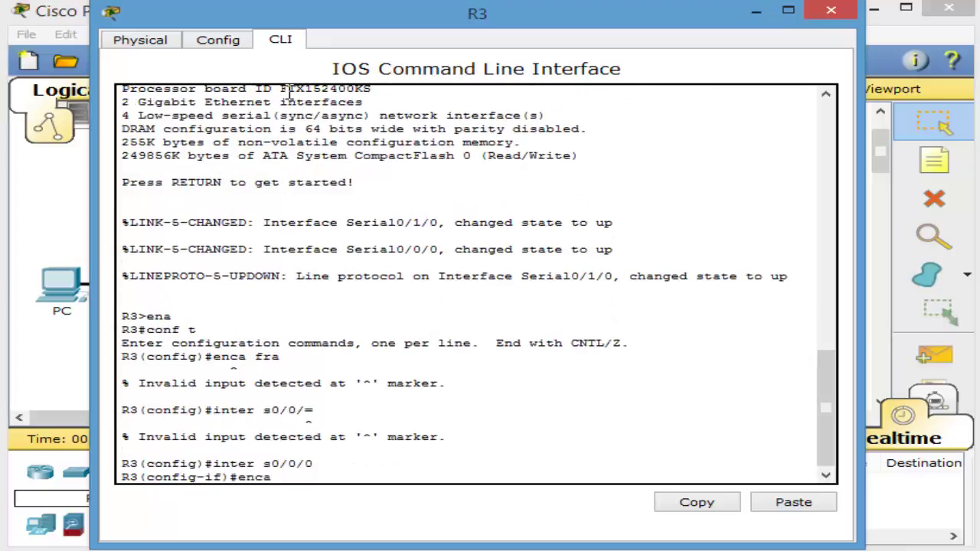
pyautogui.write('enca fra')
pyautogui.press('Return')
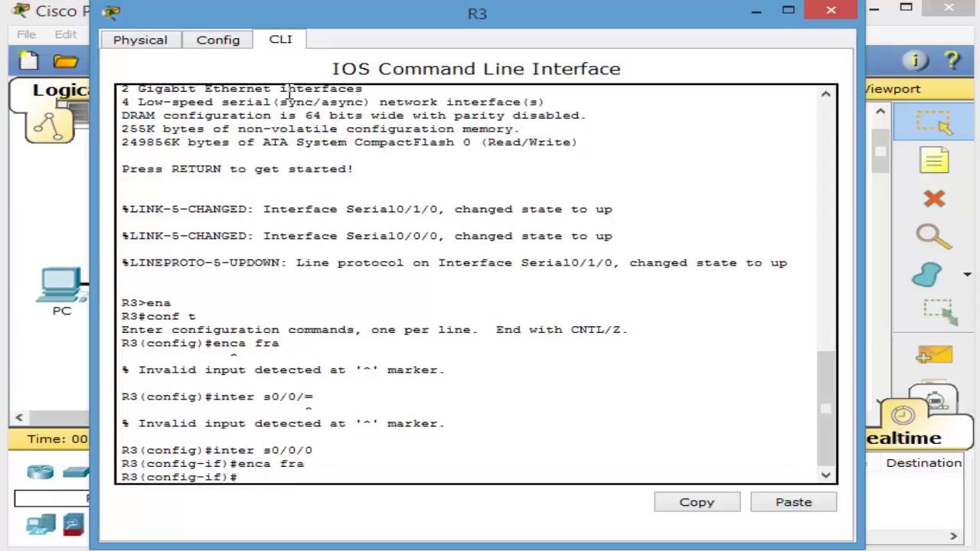
pyautogui.click(831, 10)
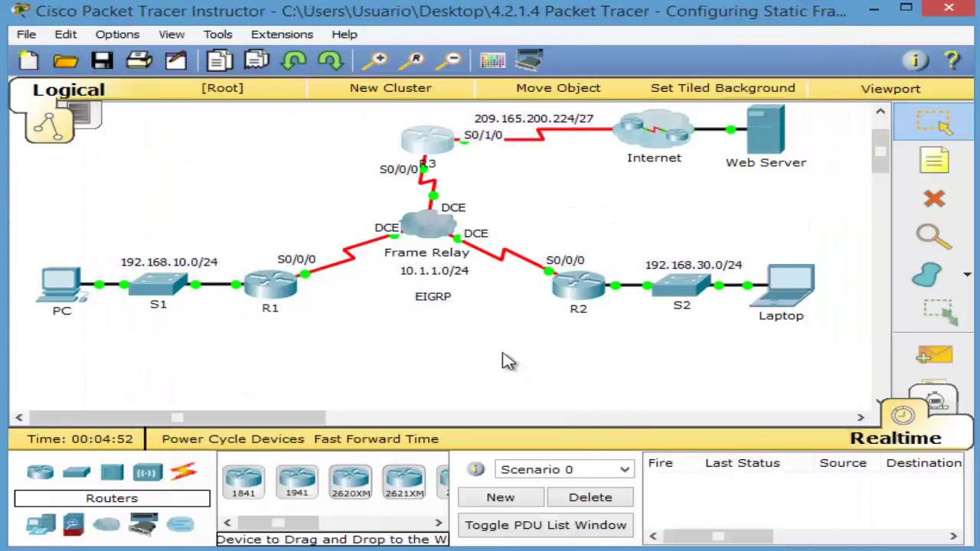
# Open the command line interface of router R2 and enter privileged mode and global configuration
pyautogui.click(564, 284)
pyautogui.moveTo(717, 124); pyautogui.dragTo(411, 22)
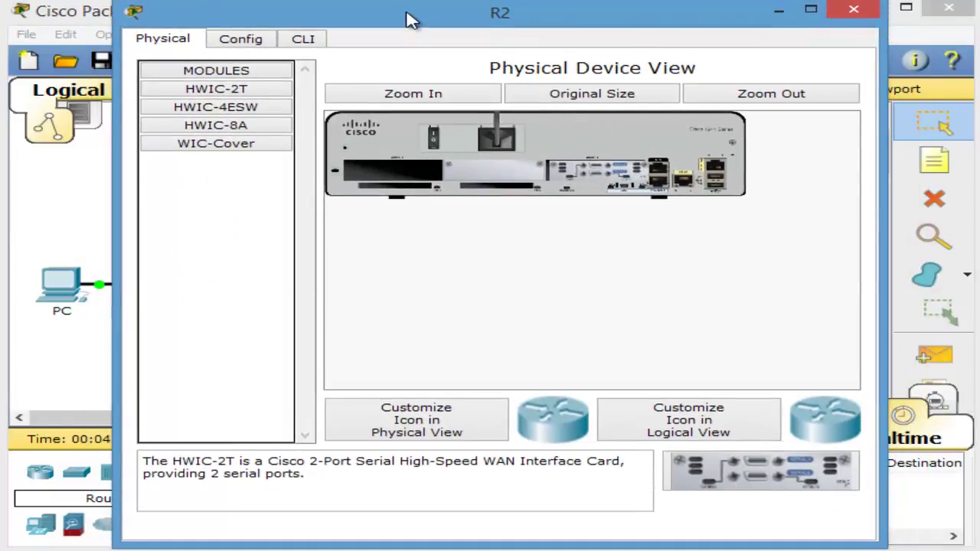
pyautogui.click(310, 40)
pyautogui.write('e')
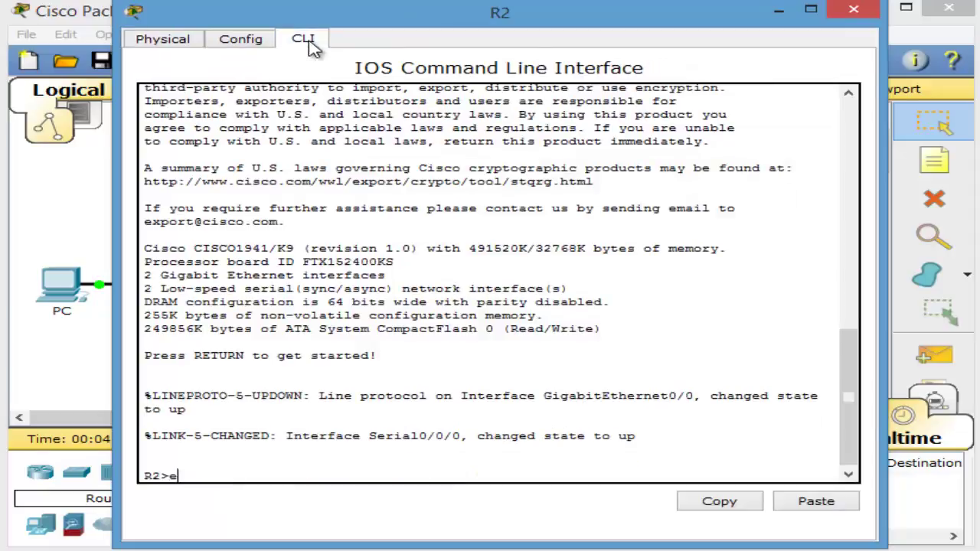
pyautogui.write('na')
pyautogui.press('Return')
pyautogui.write('conf t')
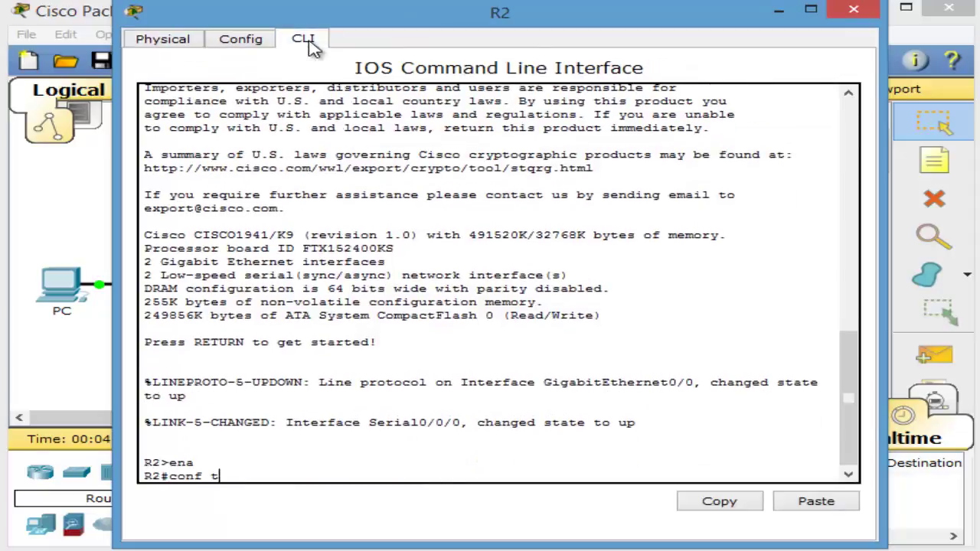
pyautogui.press('Return')
# Access interface s0/0/0 on R2, set its encapsulation to Frame Relay and close the router's window
pyautogui.write('inter s0/0/')
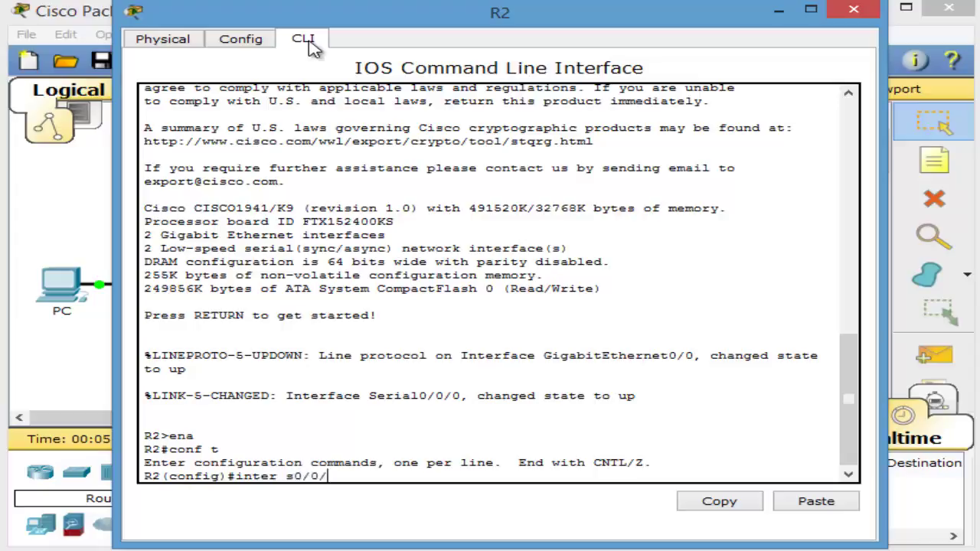
pyautogui.write('=')
pyautogui.press('Return')
pyautogui.press('Up')
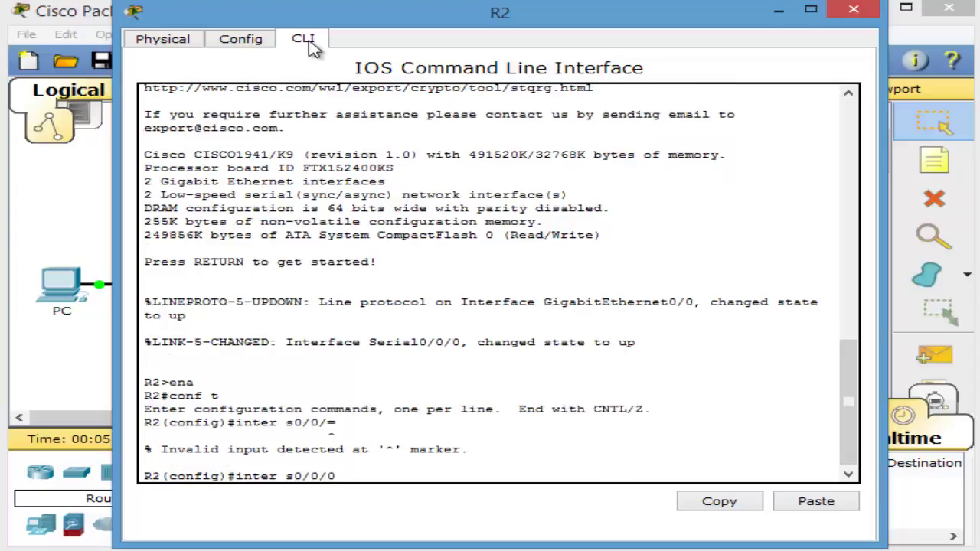
pyautogui.press('Return')
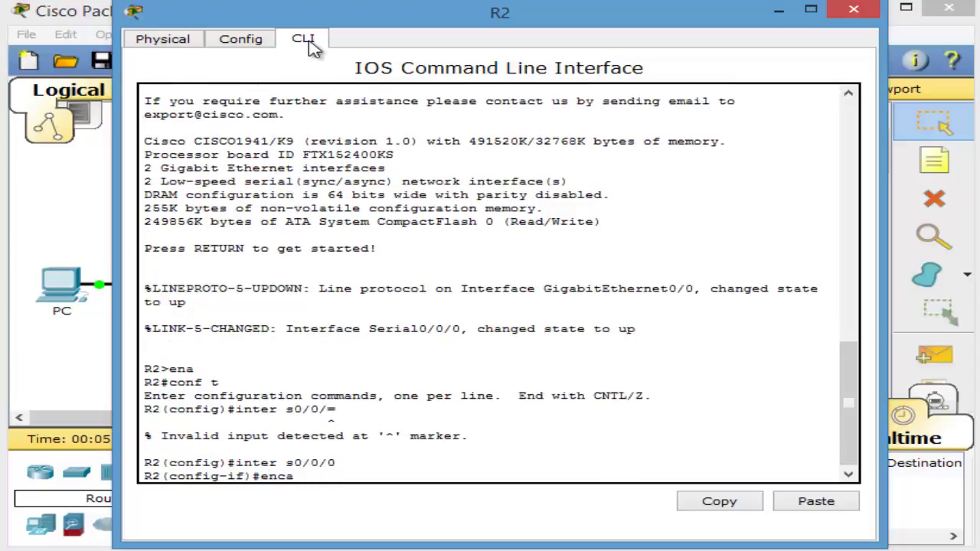
pyautogui.write('enca fra')
pyautogui.press('Return')
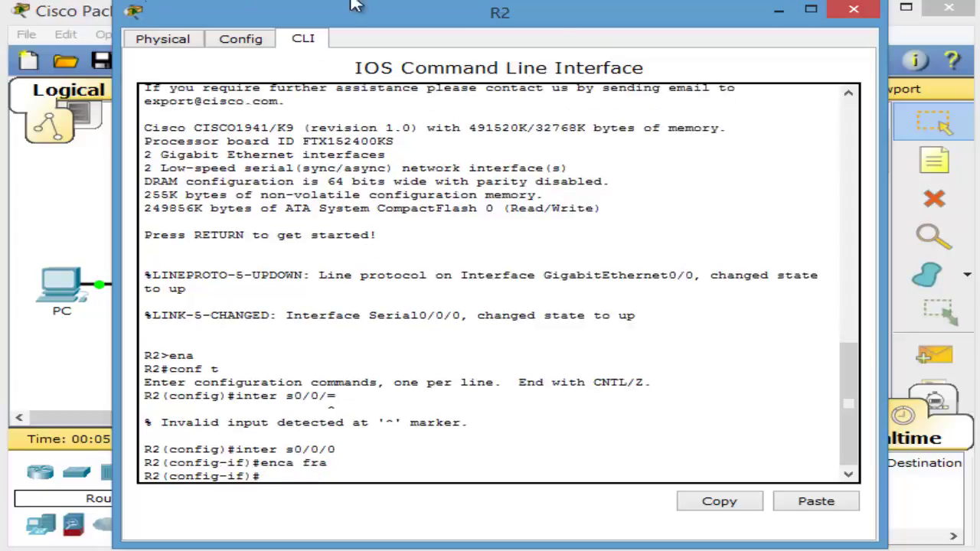
pyautogui.click(855, 11)
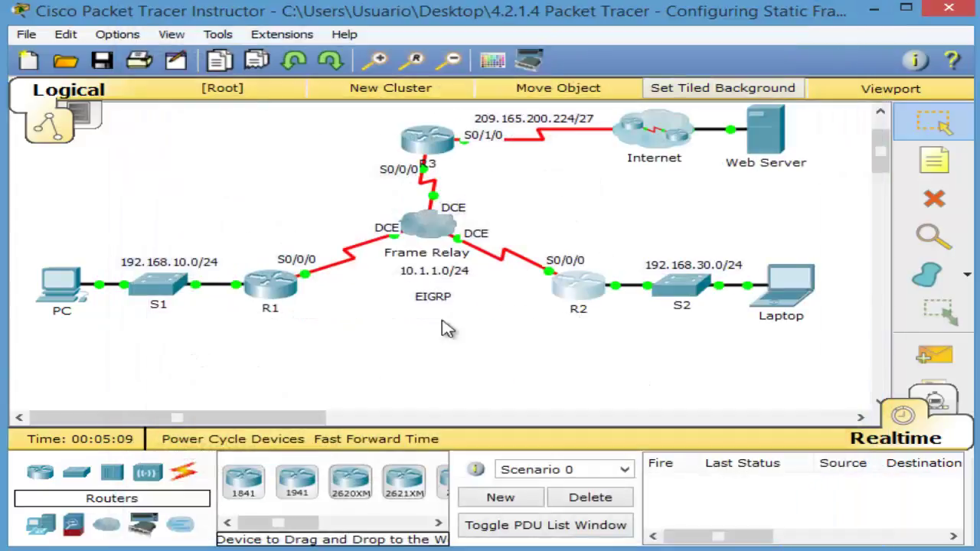
# Switch back to the lab instructions in Adobe Acrobat Reader and read Paso 3 on testing connectivity from PC to Laptop
pyautogui.hotkey('alt', 'Tab')
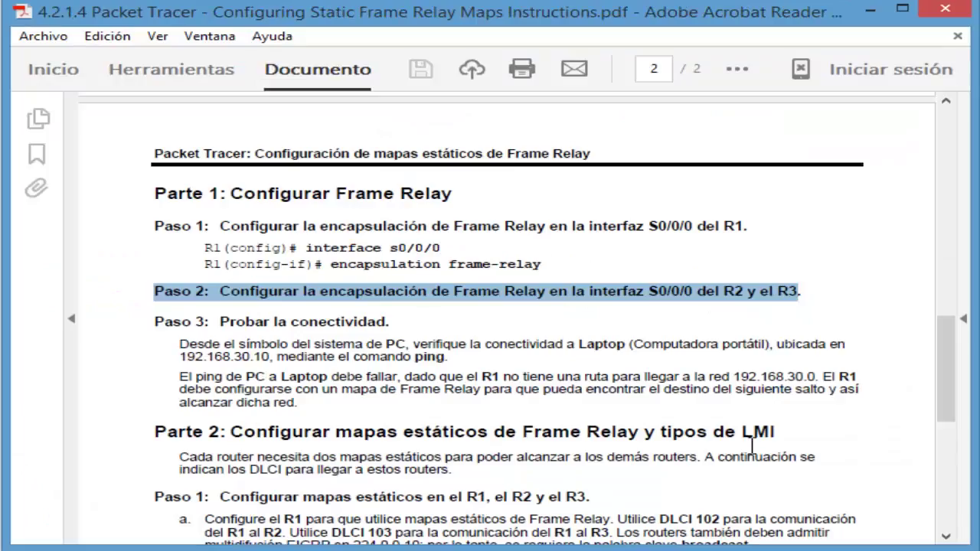
pyautogui.click(524, 316)
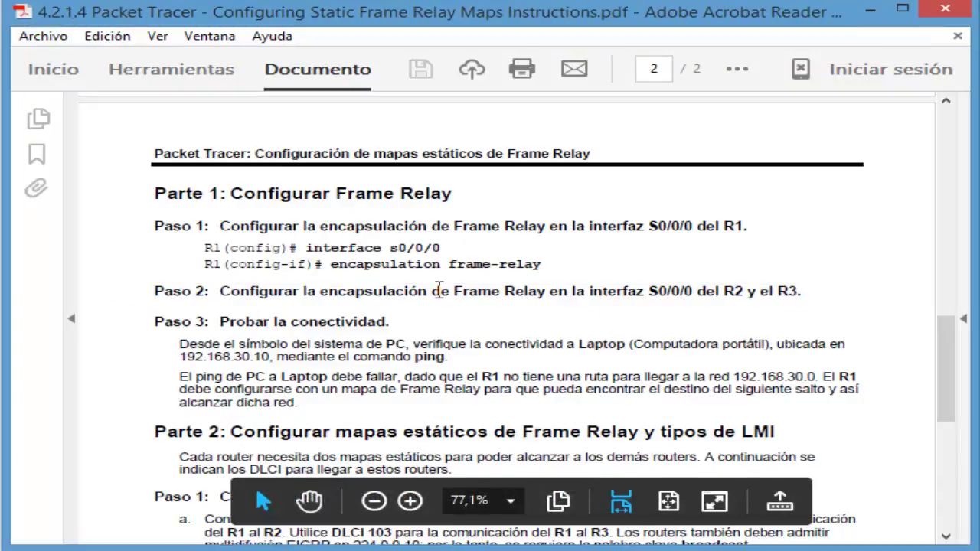
pyautogui.scroll(-3, 465, 280)
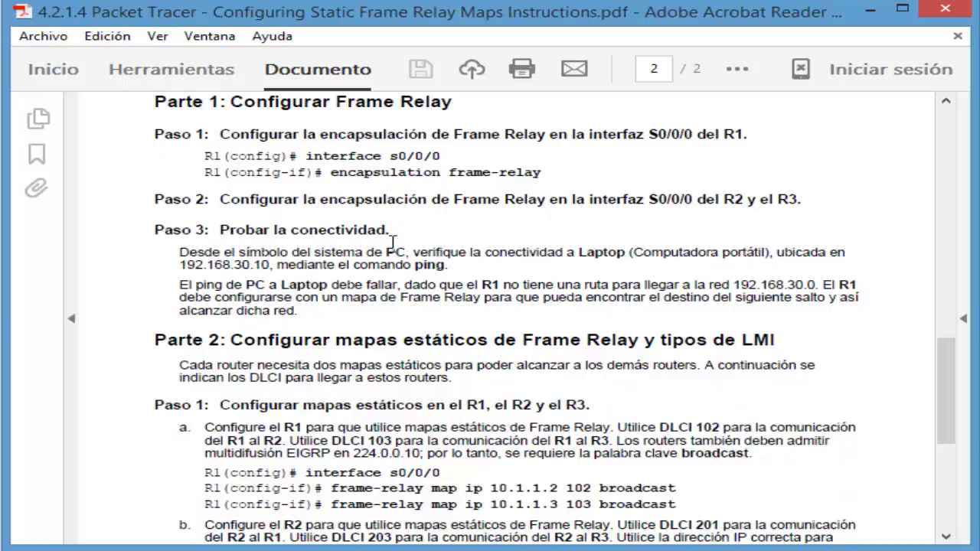
# Study the Paso 3 details on pinging Laptop at 192.168.30.10 from the PC's command prompt
pyautogui.moveTo(181, 253); pyautogui.dragTo(405, 253)
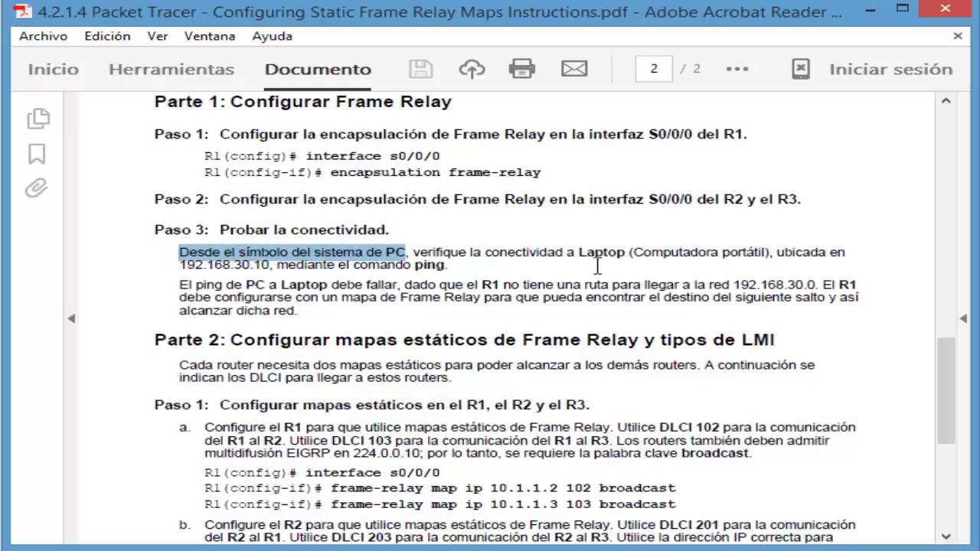
pyautogui.moveTo(627, 253); pyautogui.dragTo(578, 254)
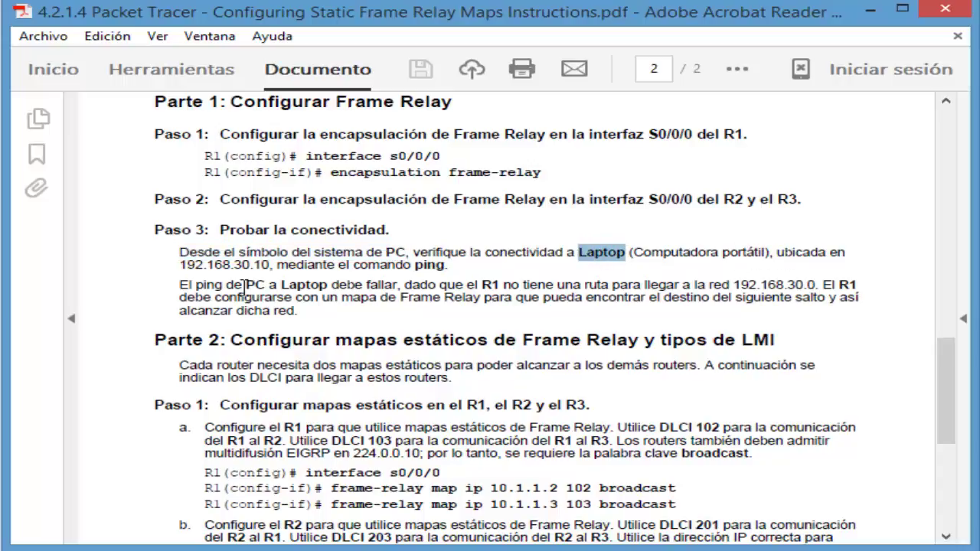
pyautogui.moveTo(185, 266); pyautogui.dragTo(276, 266)
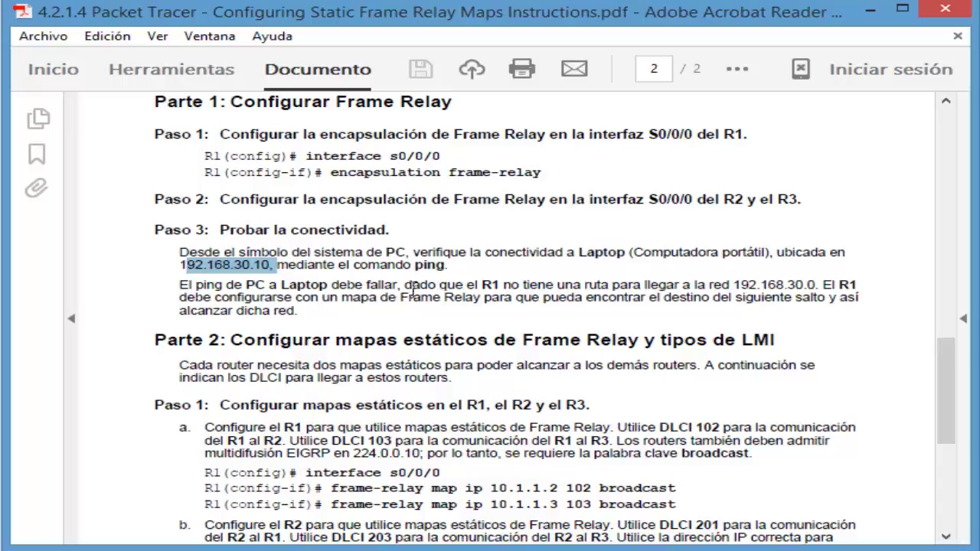
pyautogui.moveTo(191, 285); pyautogui.dragTo(274, 283)
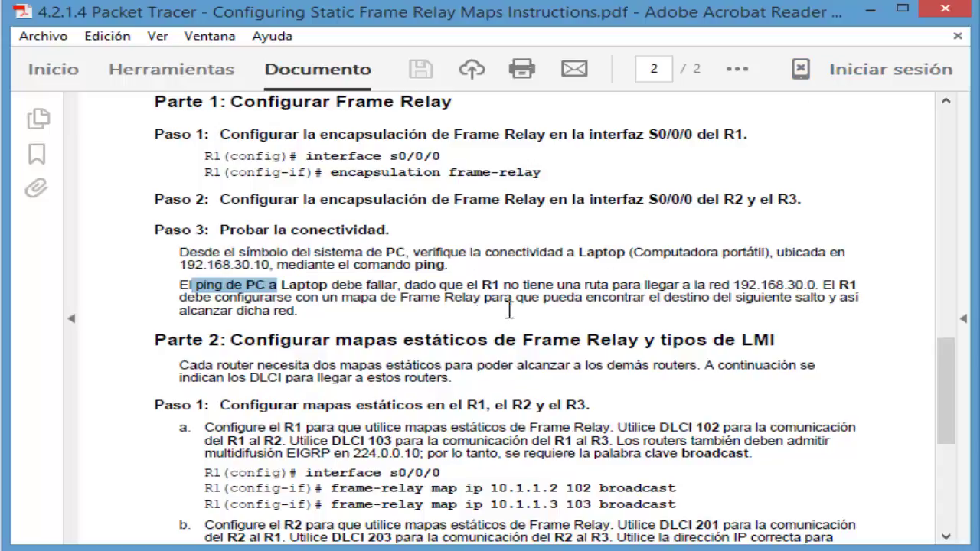
# Switch to Packet Tracer, check the PC's IP configuration and close its window
pyautogui.click(766, 549)
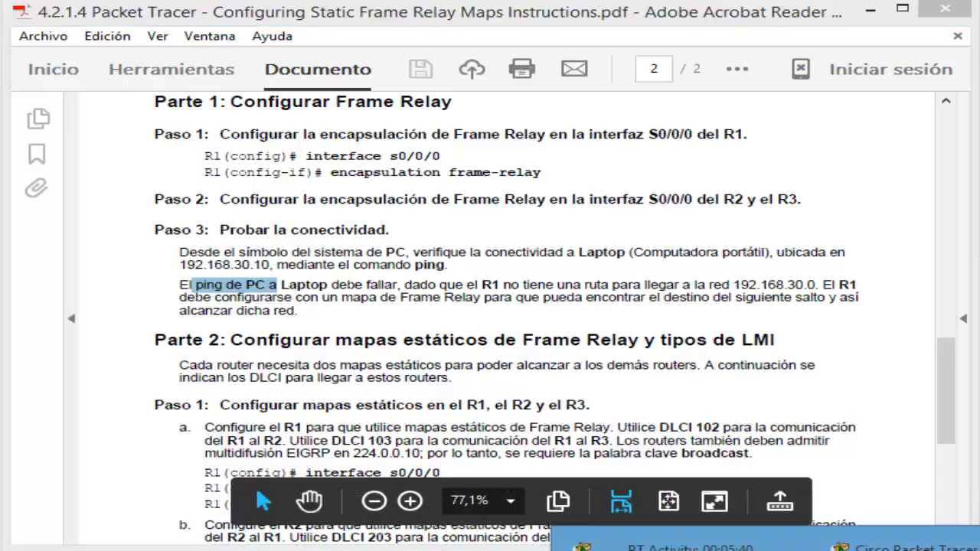
pyautogui.click(881, 549)
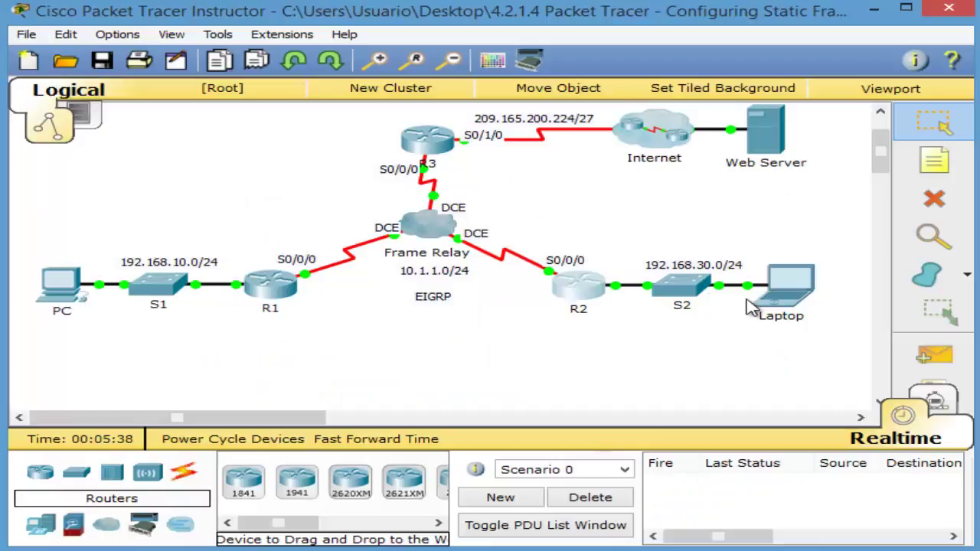
pyautogui.click(78, 289)
pyautogui.click(68, 306)
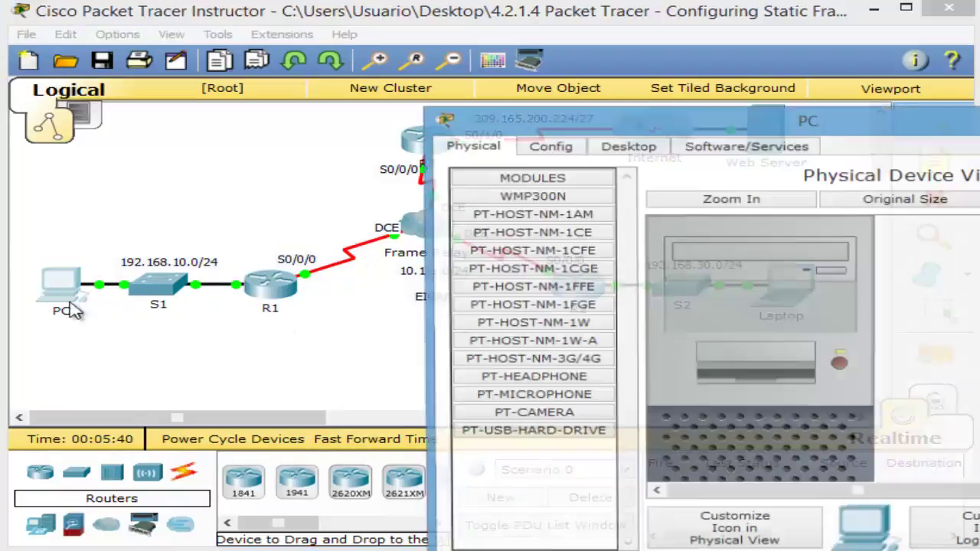
pyautogui.moveTo(740, 122); pyautogui.dragTo(397, 15)
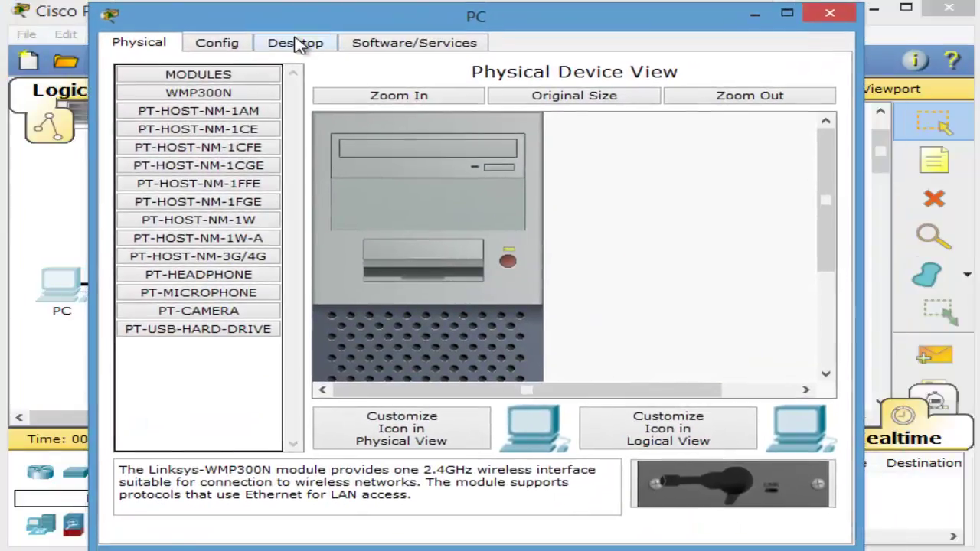
pyautogui.click(295, 42)
pyautogui.click(178, 114)
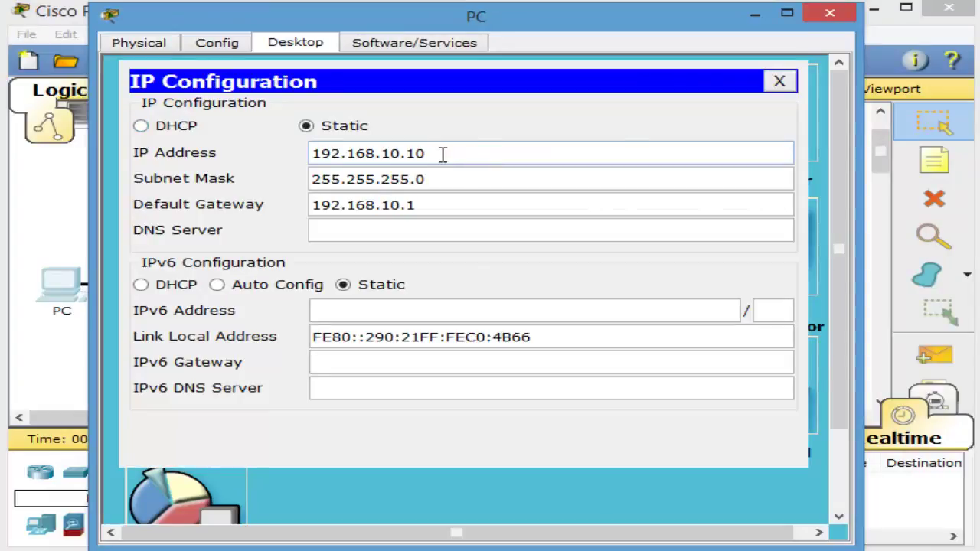
pyautogui.click(779, 80)
pyautogui.click(830, 13)
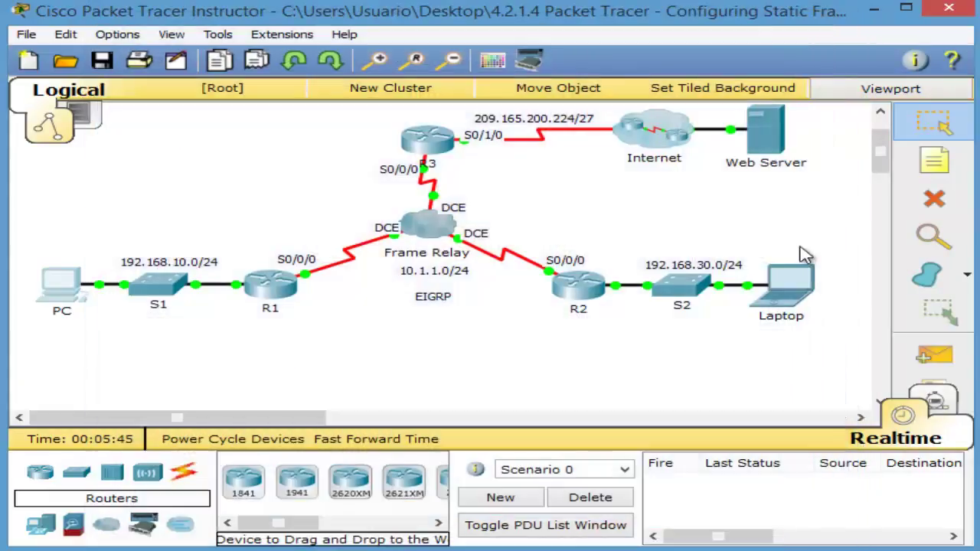
# Copy the IP address 192.168.30.10 from Laptop's IP configuration and close the device's window
pyautogui.click(787, 298)
pyautogui.moveTo(612, 116); pyautogui.dragTo(281, 12)
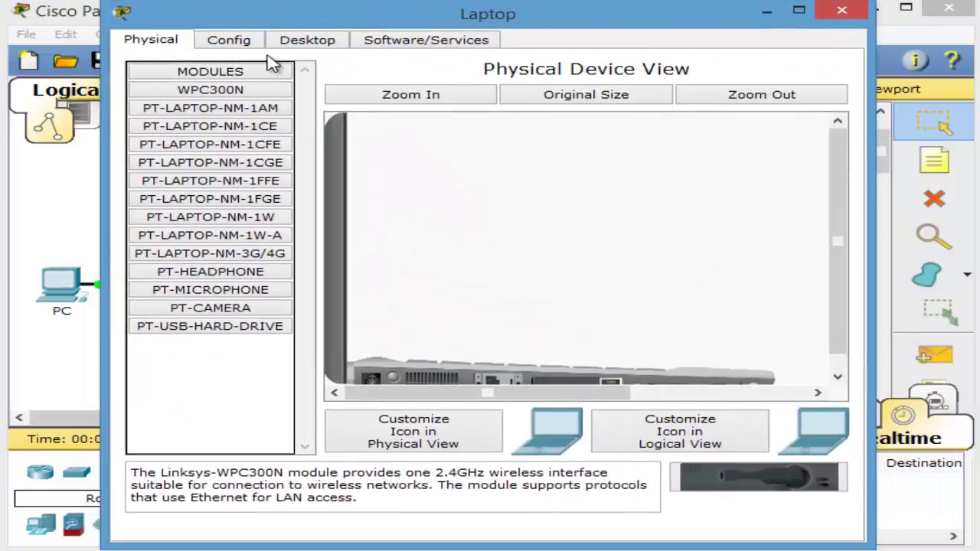
pyautogui.click(384, 44)
pyautogui.click(325, 43)
pyautogui.click(208, 127)
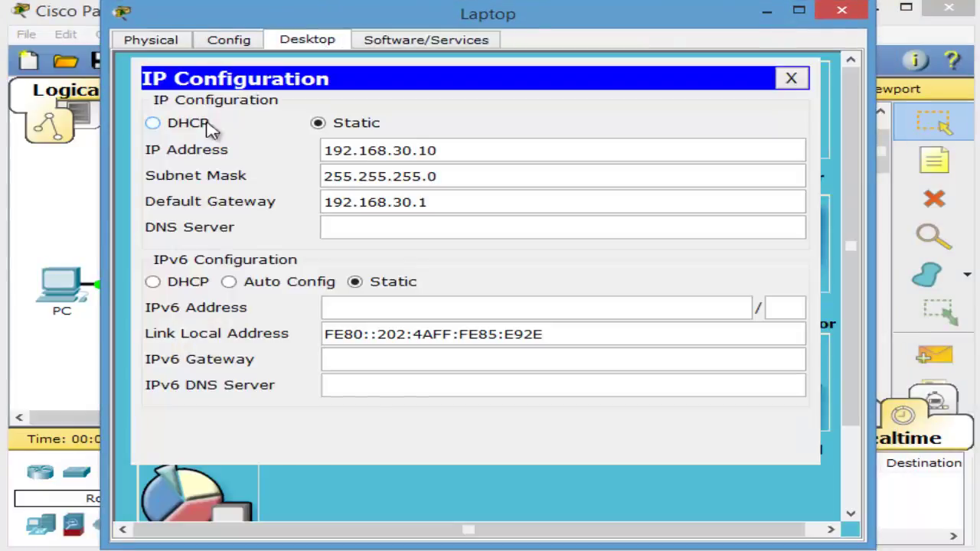
pyautogui.moveTo(468, 149); pyautogui.dragTo(297, 153)
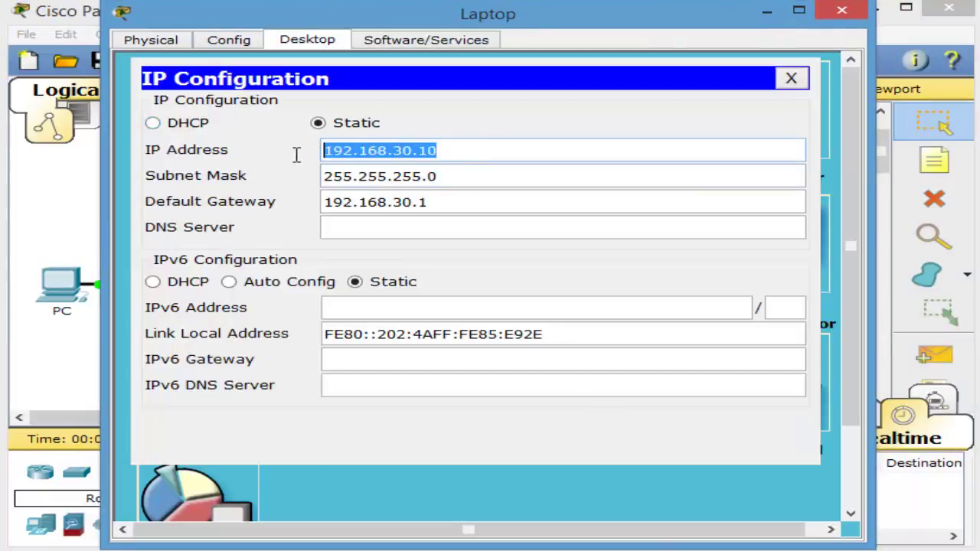
pyautogui.rightClick(385, 153)
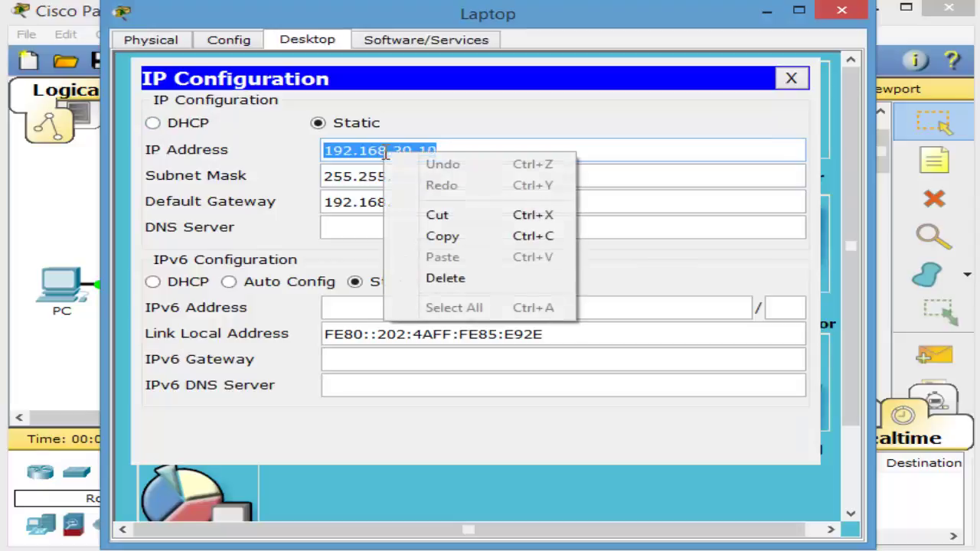
pyautogui.click(472, 231)
pyautogui.click(842, 10)
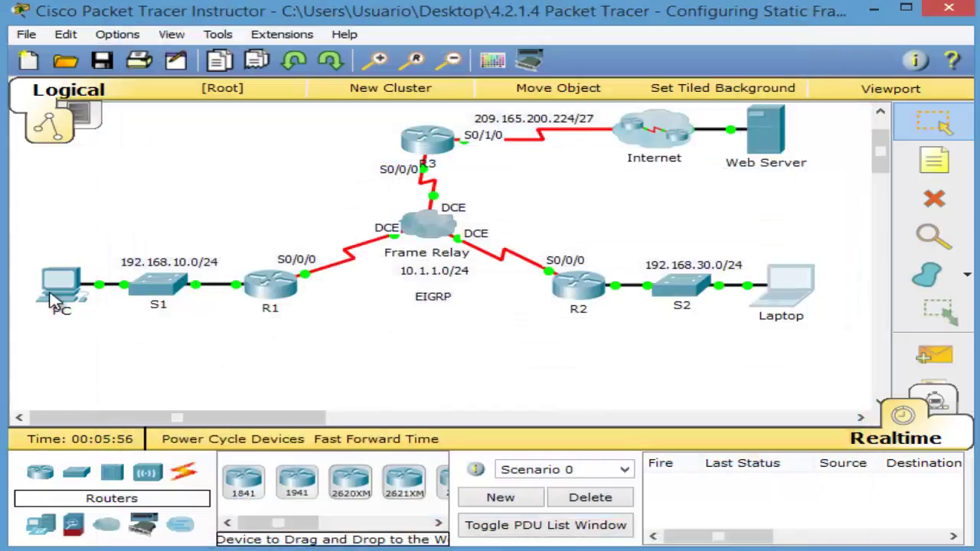
# Ping 192.168.30.10 from the PC's command prompt and close the PC's window
pyautogui.click(60, 294)
pyautogui.moveTo(759, 111); pyautogui.dragTo(433, 22)
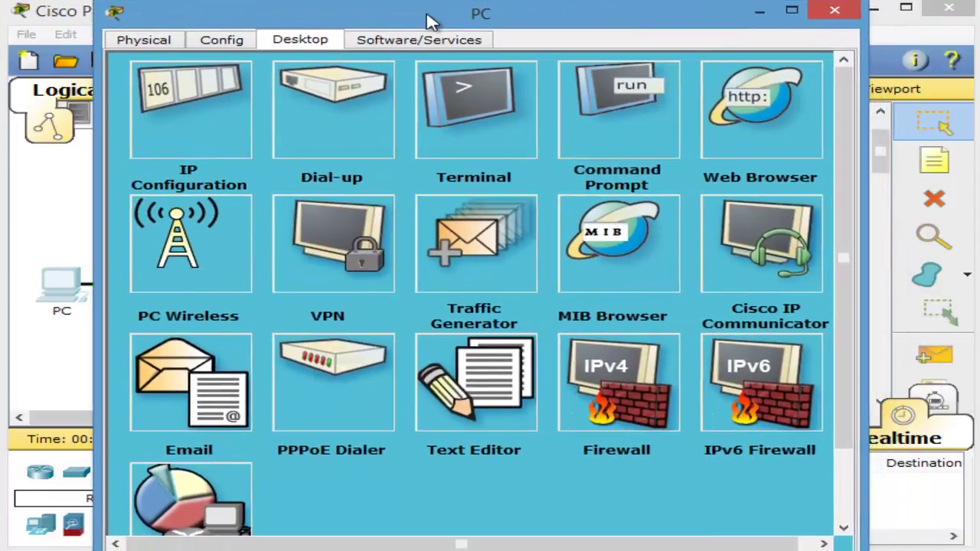
pyautogui.click(619, 111)
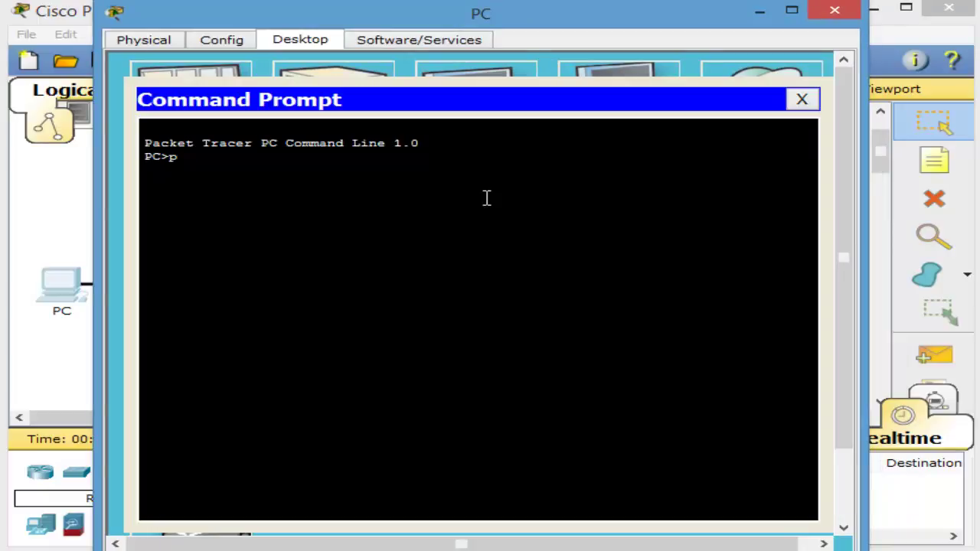
pyautogui.write('ping')
pyautogui.rightClick(486, 197)
pyautogui.click(513, 230)
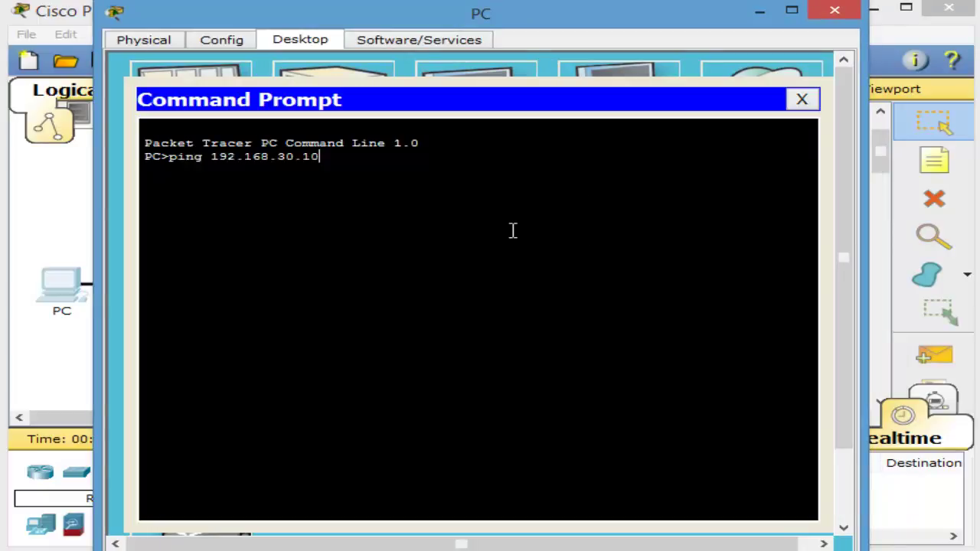
pyautogui.press('Return')
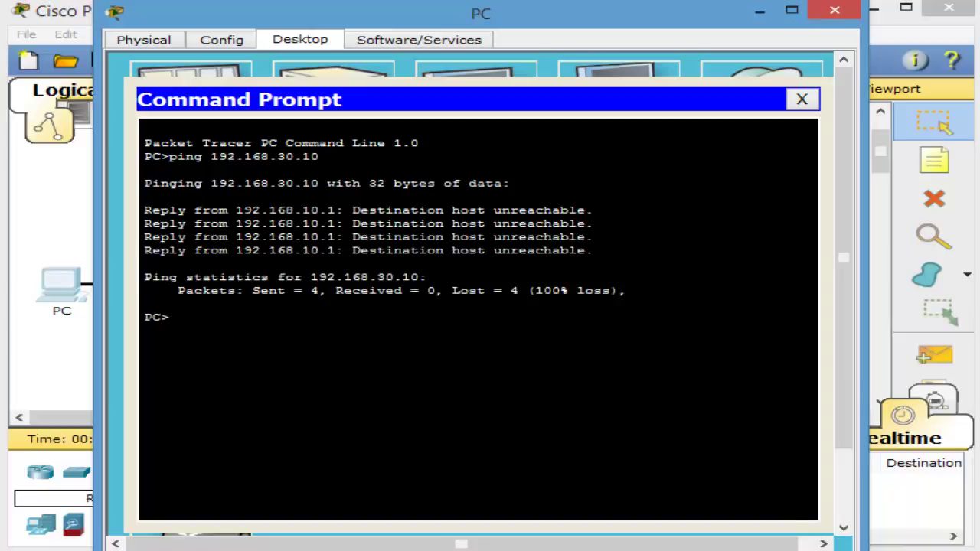
pyautogui.moveTo(864, 547); pyautogui.dragTo(853, 532)
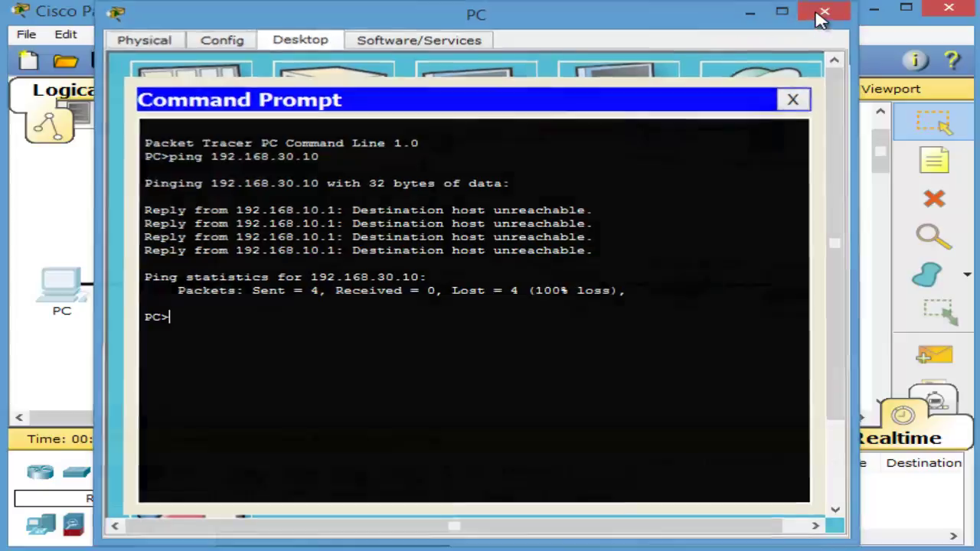
pyautogui.click(820, 17)
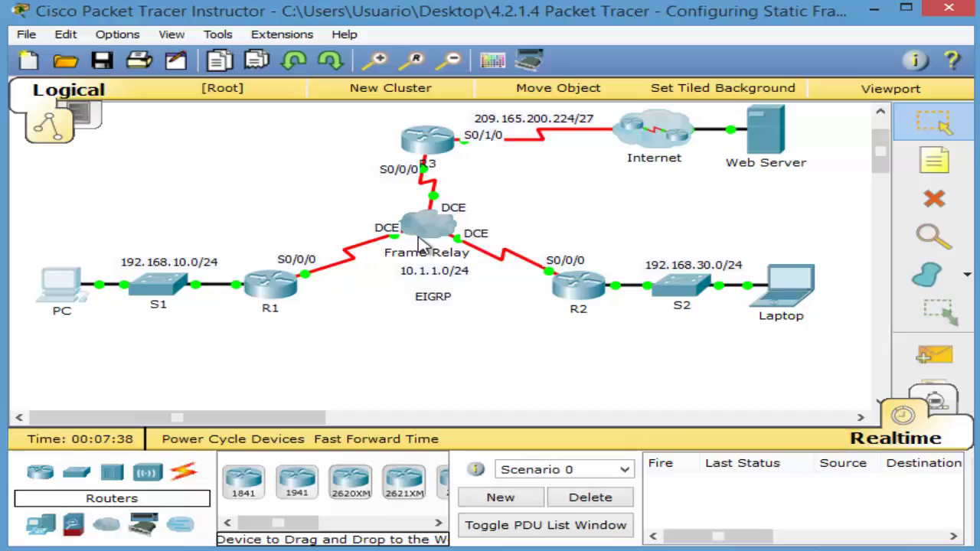
# Switch back to the instructions in Adobe Acrobat Reader and read Paso 3's explanation about R1's missing route to 192.168.30.0
pyautogui.hotkey('alt', 'Tab')
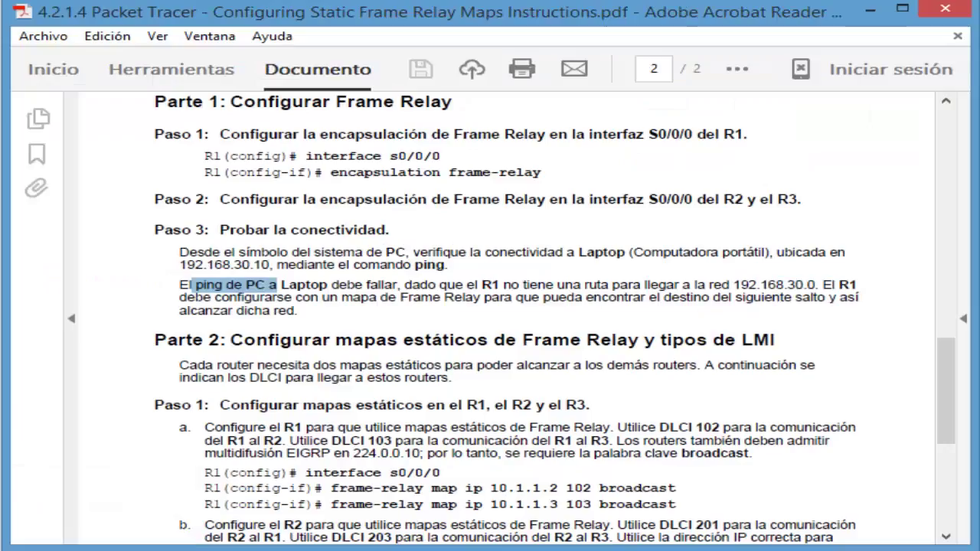
pyautogui.click(357, 285)
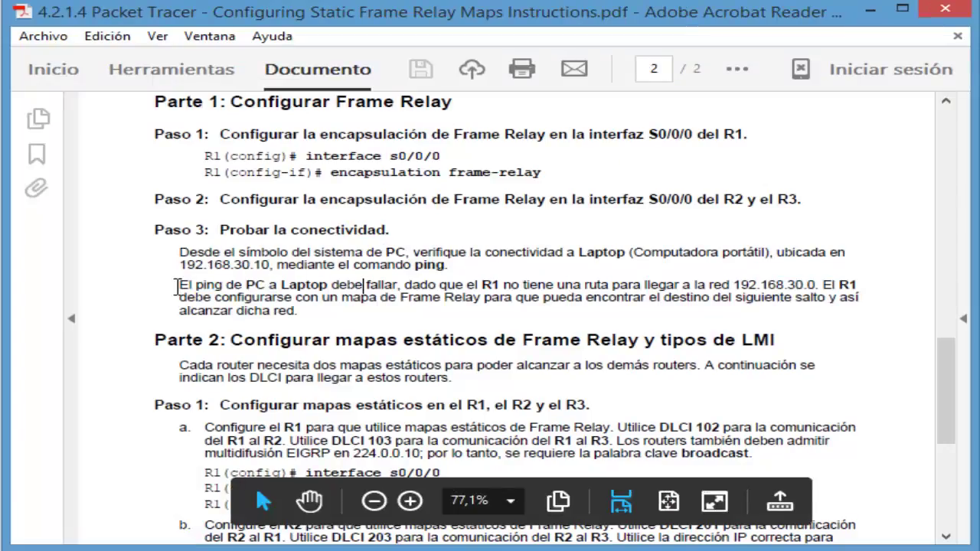
pyautogui.moveTo(179, 285); pyautogui.dragTo(435, 287)
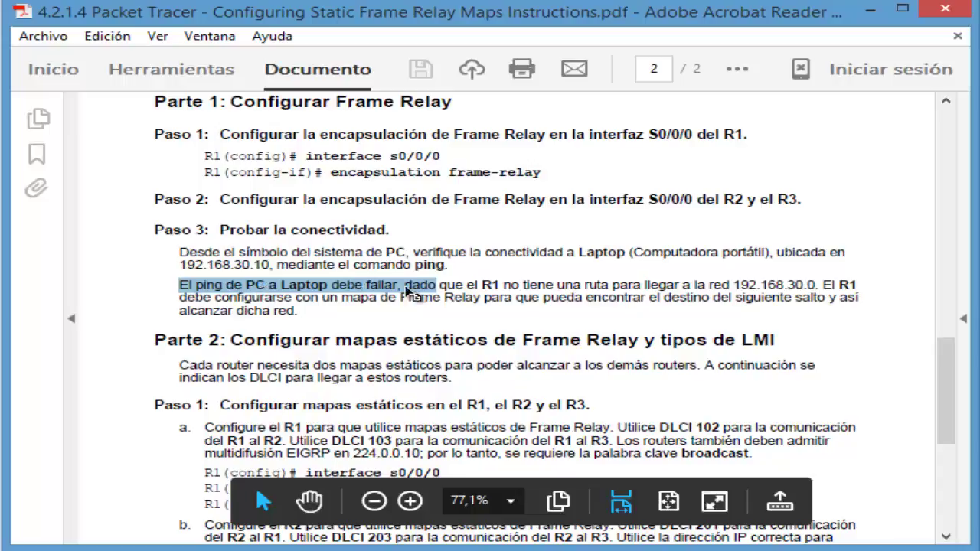
pyautogui.moveTo(523, 285); pyautogui.dragTo(816, 287)
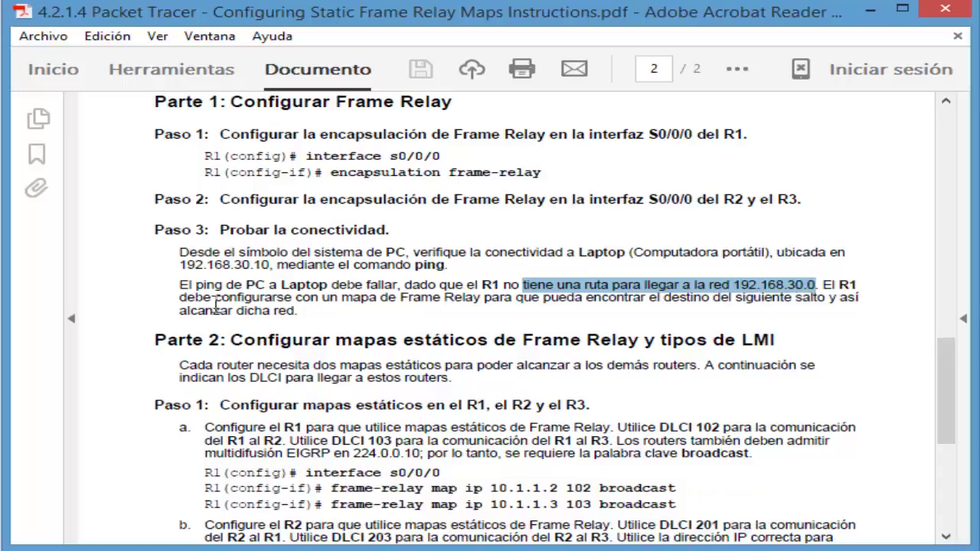
pyautogui.moveTo(181, 298); pyautogui.dragTo(813, 297)
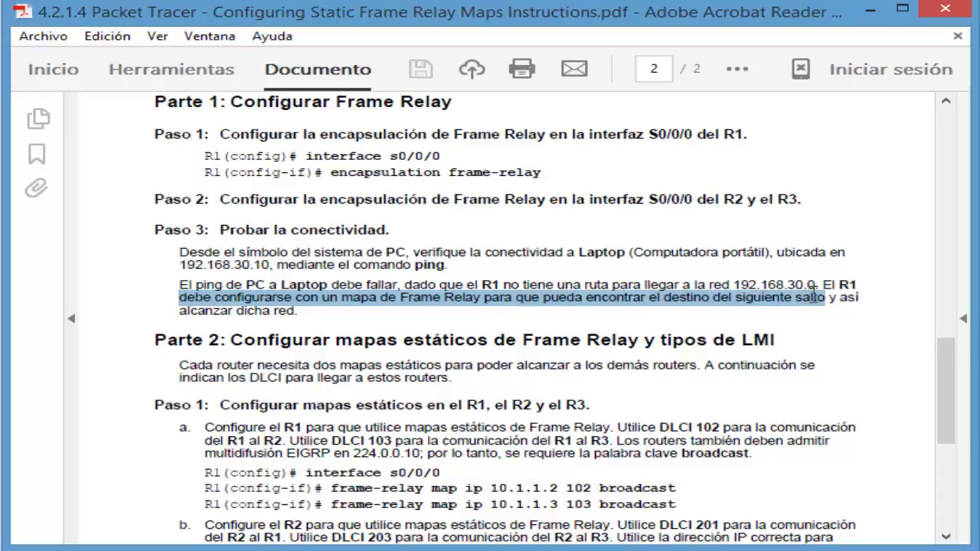
pyautogui.click(315, 317)
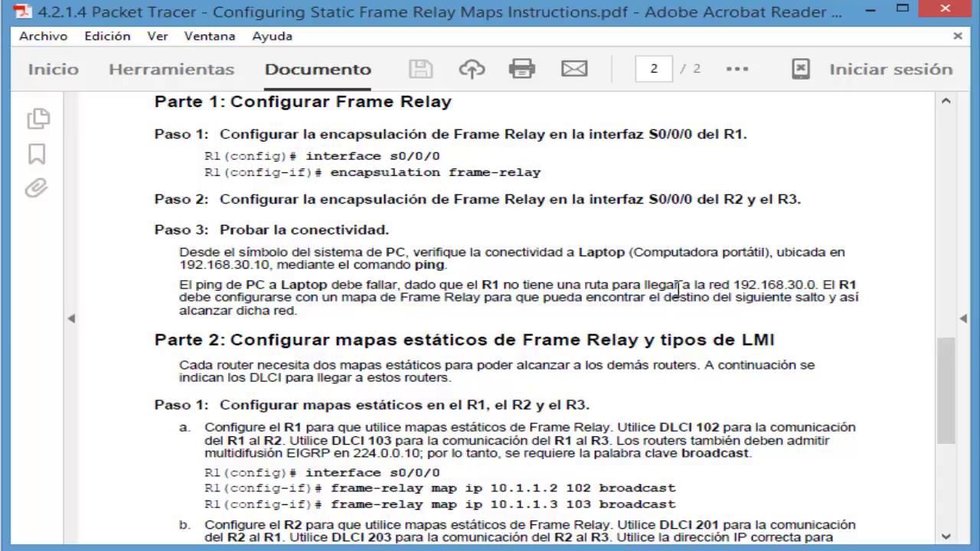
# Read the Parte 2 heading on static Frame Relay maps and LMI types, and look at the topology in Packet Tracer
pyautogui.scroll(-3, 498, 249)
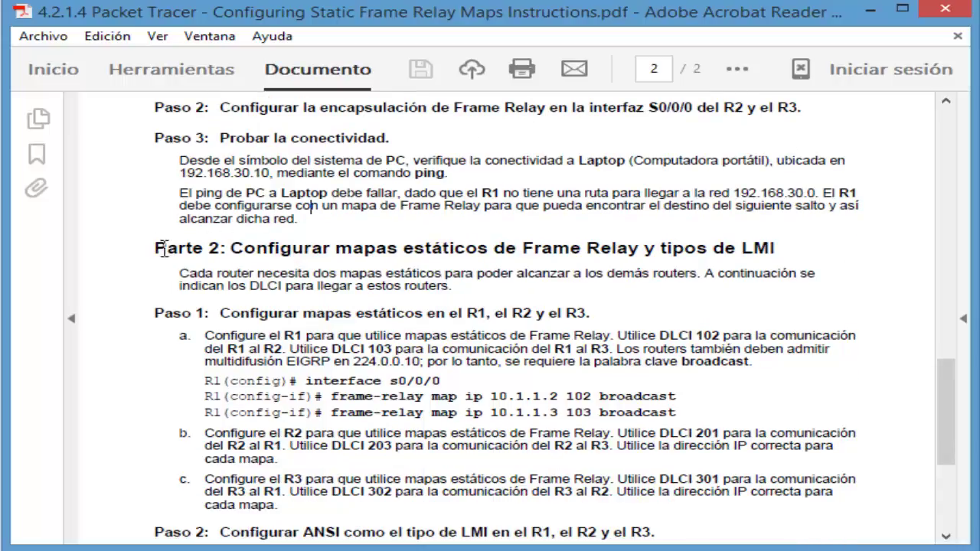
pyautogui.moveTo(156, 255); pyautogui.dragTo(770, 254)
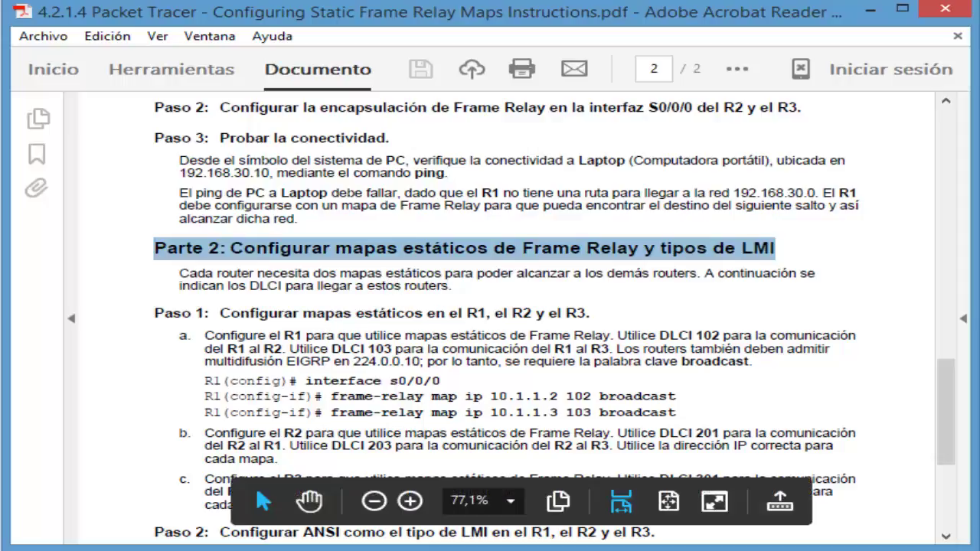
pyautogui.moveTo(796, 550)
pyautogui.click(900, 545)
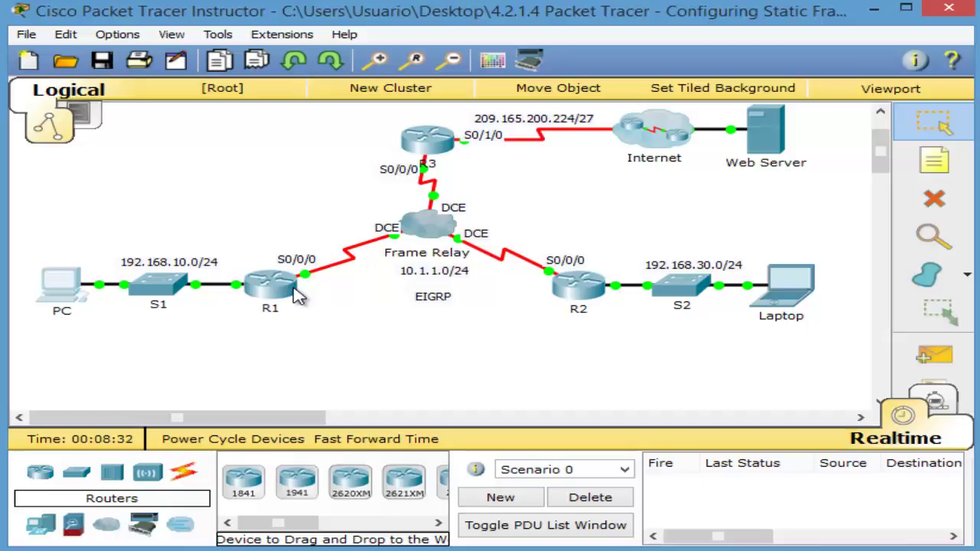
# Switch to the instructions in Adobe Acrobat Reader and read Parte 2's introduction and the Paso 1 heading on static maps
pyautogui.click(459, 550)
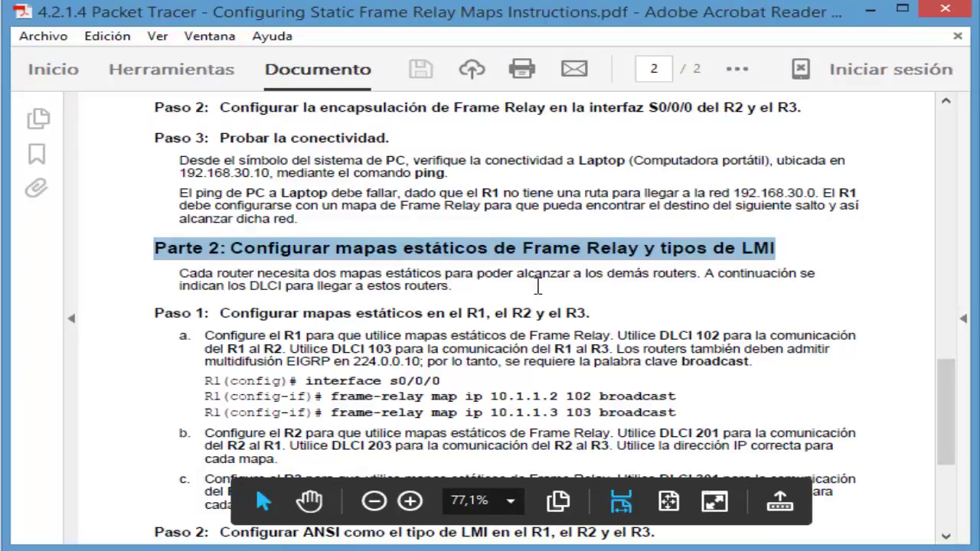
pyautogui.scroll(-1, 323, 256)
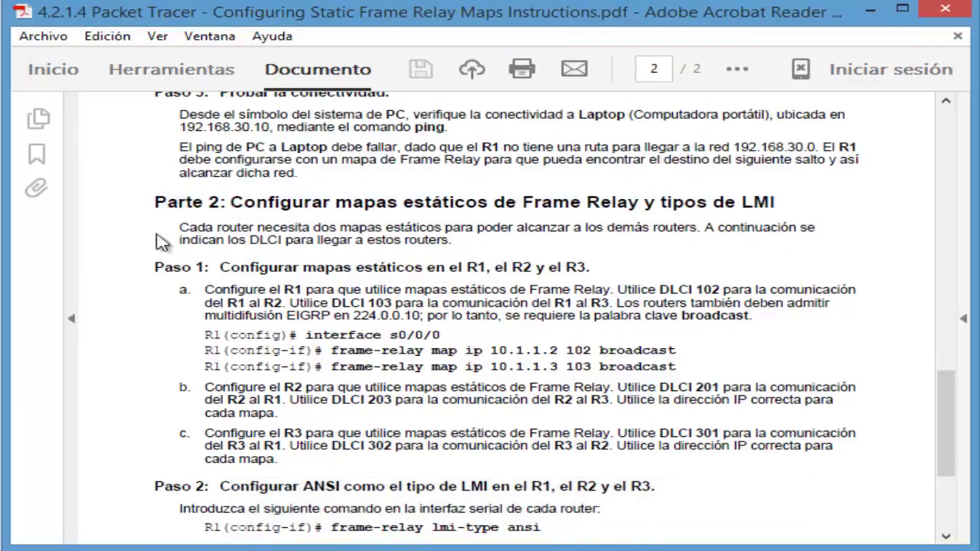
pyautogui.moveTo(183, 239); pyautogui.dragTo(449, 246)
pyautogui.click(283, 287)
pyautogui.scroll(-1, 283, 287)
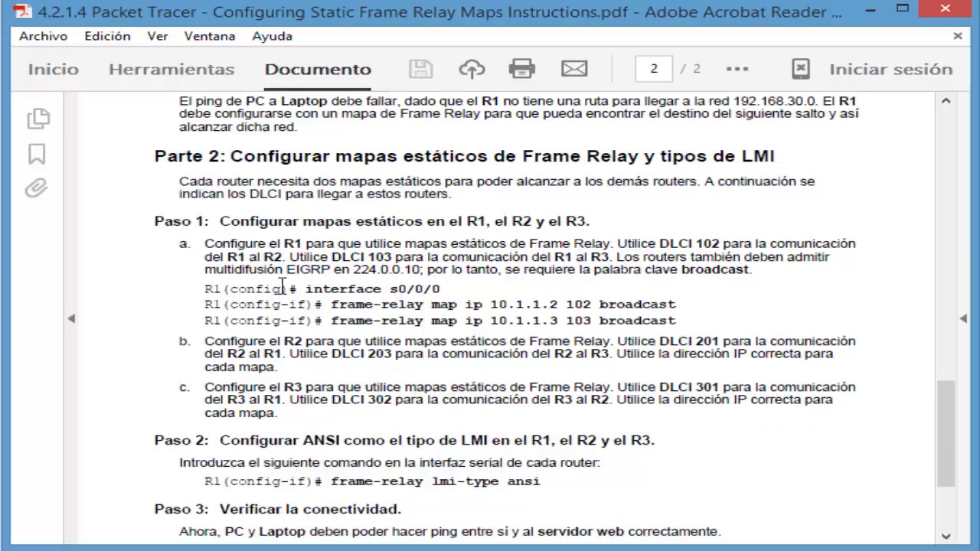
pyautogui.moveTo(156, 222); pyautogui.dragTo(490, 223)
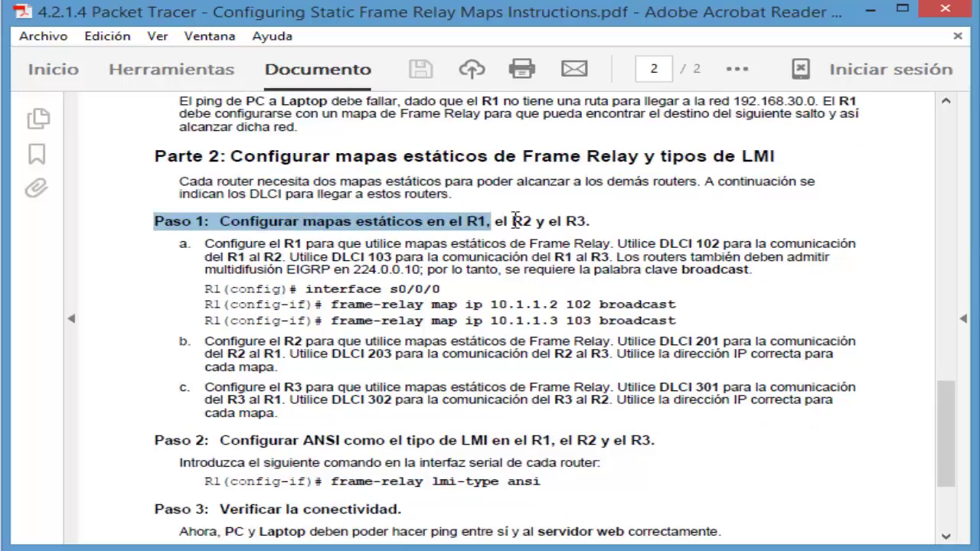
# Read Paso 1 items a to c for the DLCIs assigned to communication between R1, R2 and R3
pyautogui.doubleClick(293, 243)
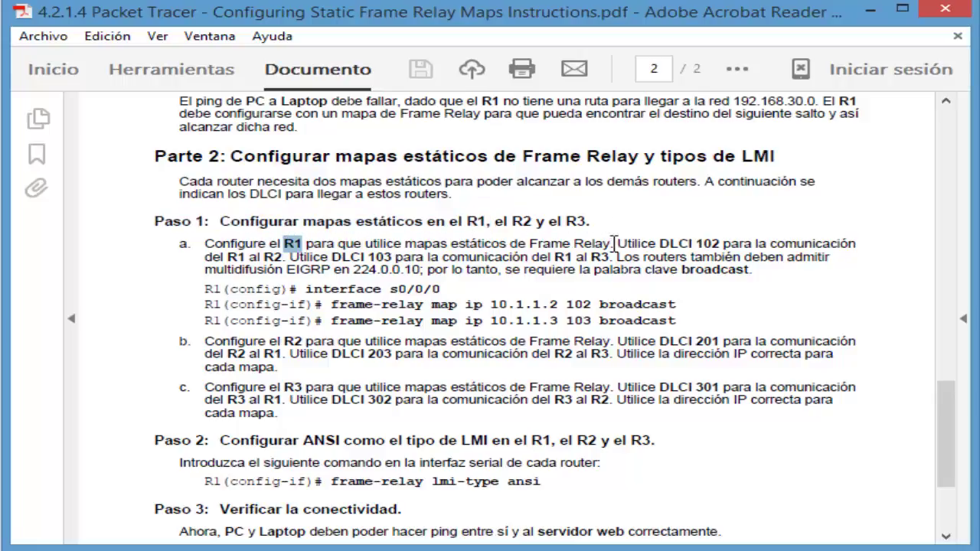
pyautogui.moveTo(617, 244); pyautogui.dragTo(718, 244)
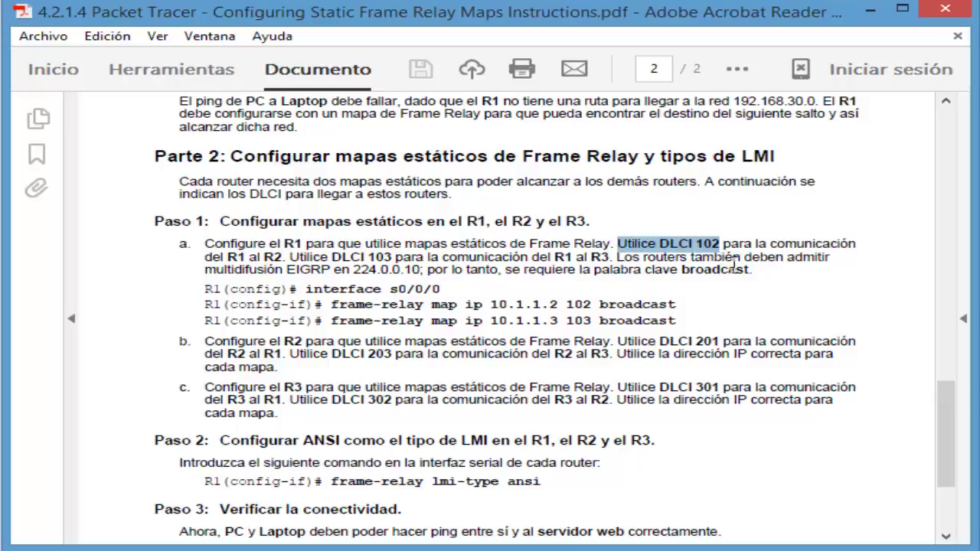
pyautogui.moveTo(286, 259); pyautogui.dragTo(204, 257)
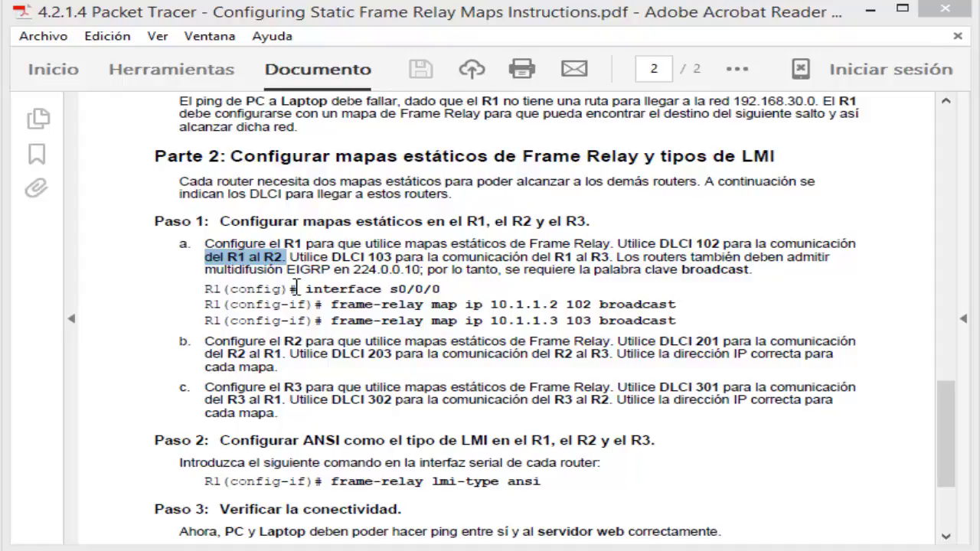
pyautogui.tripleClick(180, 245)
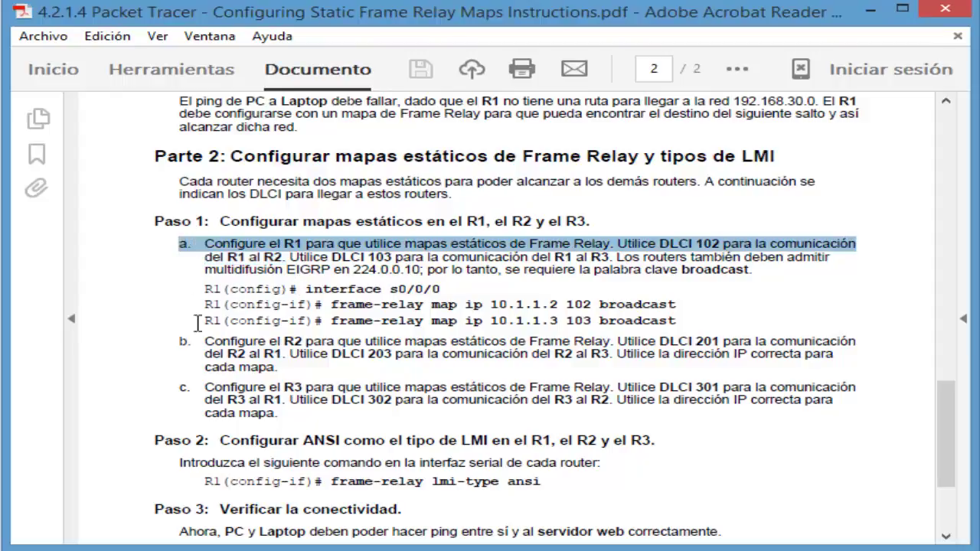
pyautogui.doubleClick(186, 342)
pyautogui.moveTo(179, 388); pyautogui.dragTo(206, 388)
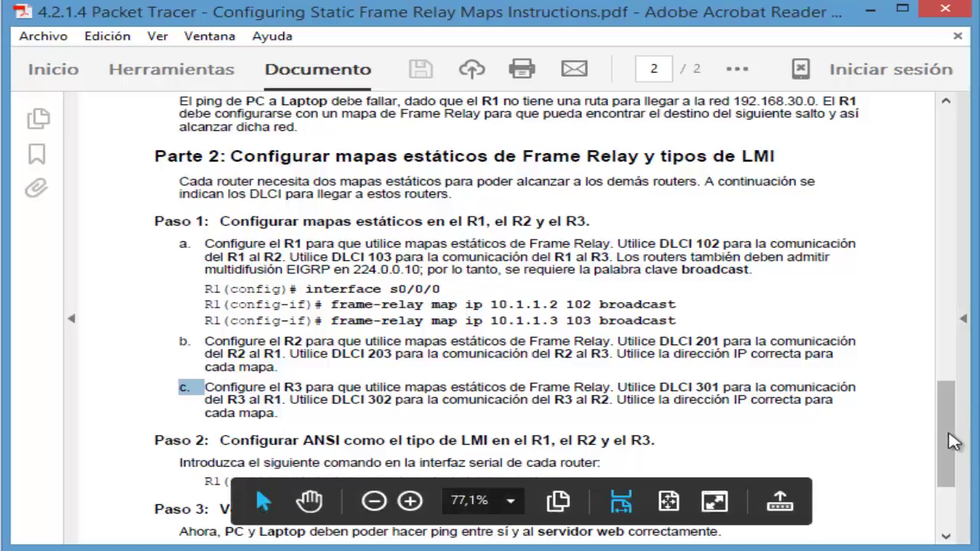
# Review the topology diagram and compare the 10.1.1.2 address in R1's first map command with R2's S0/0/0 entry in the addressing table
pyautogui.moveTo(954, 432); pyautogui.dragTo(970, 146)
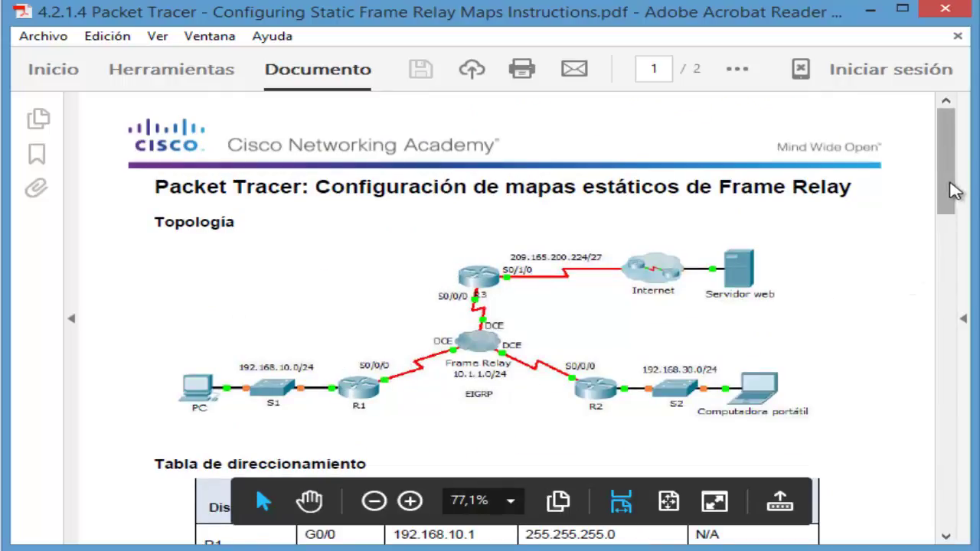
pyautogui.moveTo(949, 194); pyautogui.dragTo(935, 469)
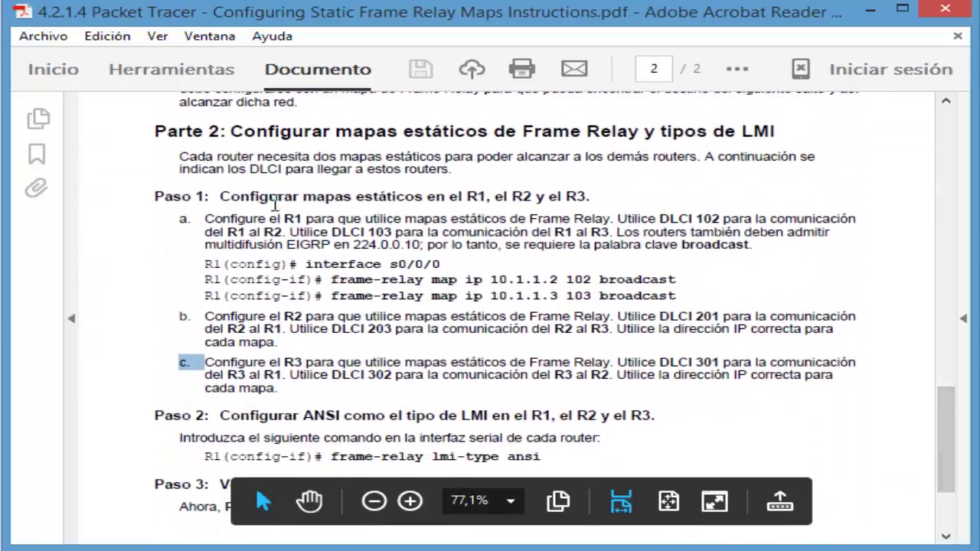
pyautogui.moveTo(720, 219); pyautogui.dragTo(691, 218)
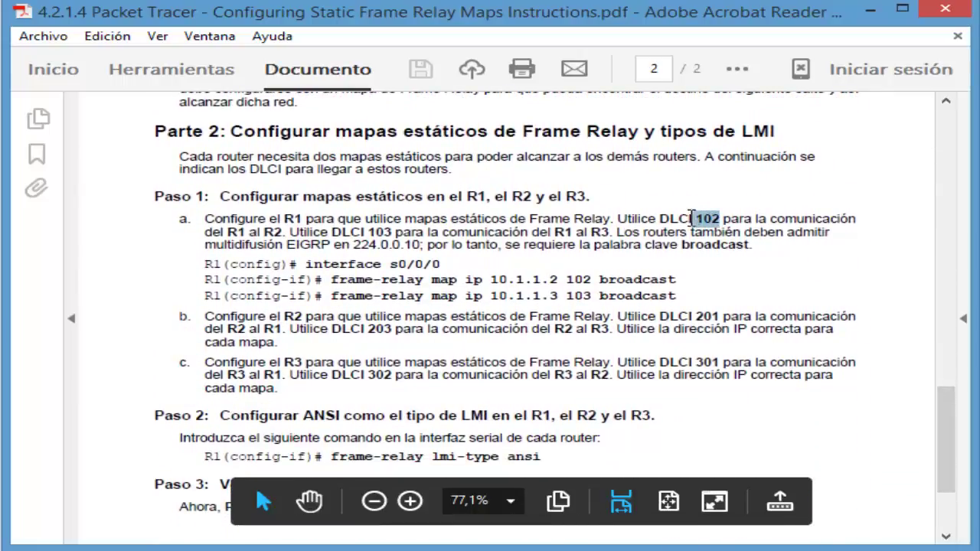
pyautogui.moveTo(458, 280); pyautogui.dragTo(329, 280)
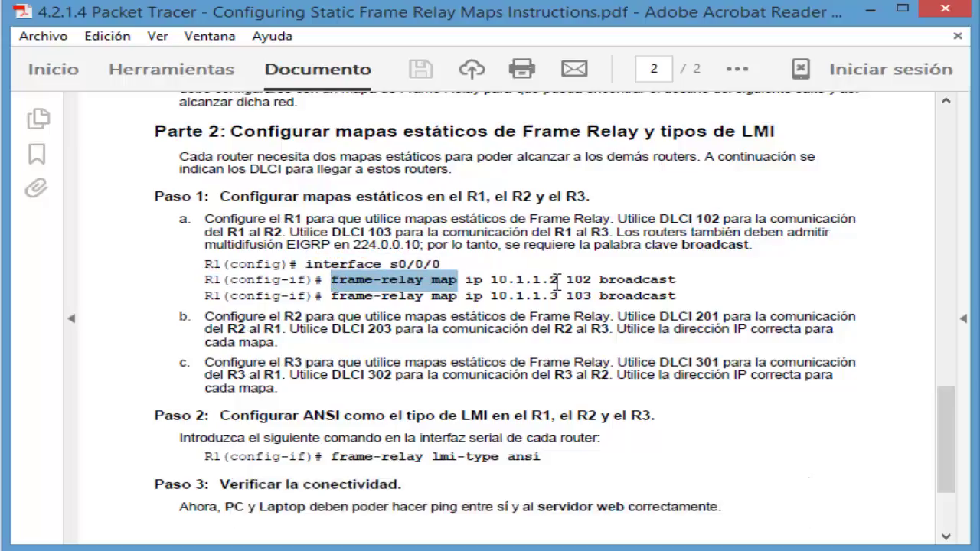
pyautogui.moveTo(557, 281); pyautogui.dragTo(490, 280)
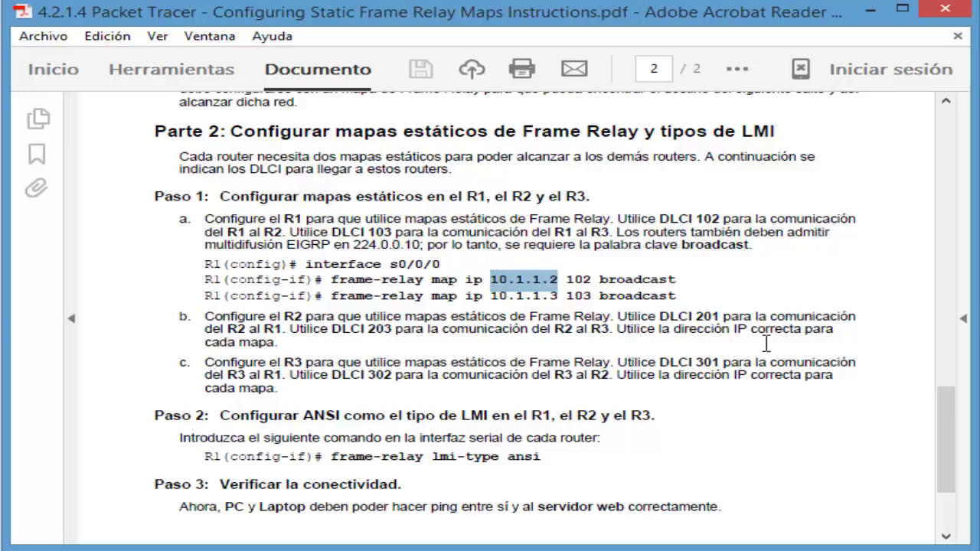
pyautogui.moveTo(944, 403); pyautogui.dragTo(938, 206)
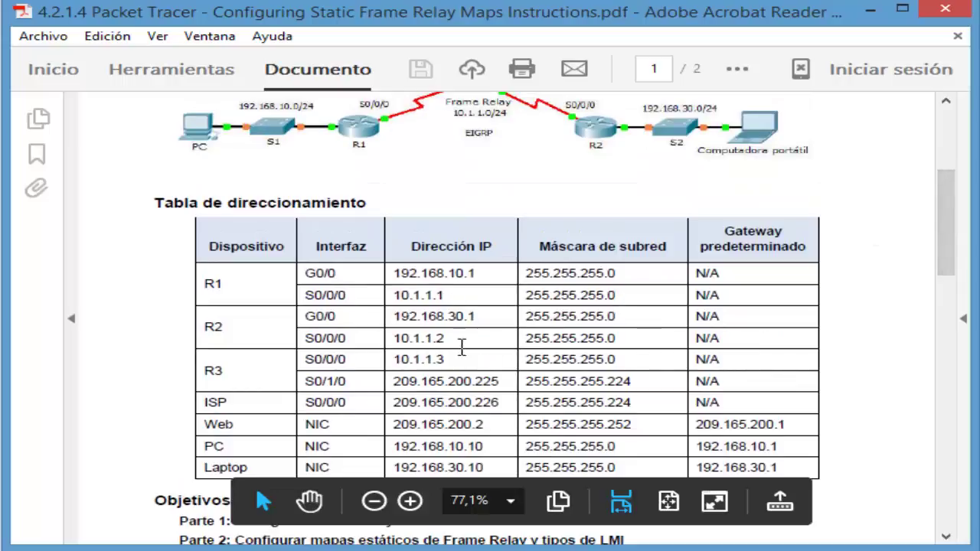
pyautogui.moveTo(461, 344); pyautogui.dragTo(391, 338)
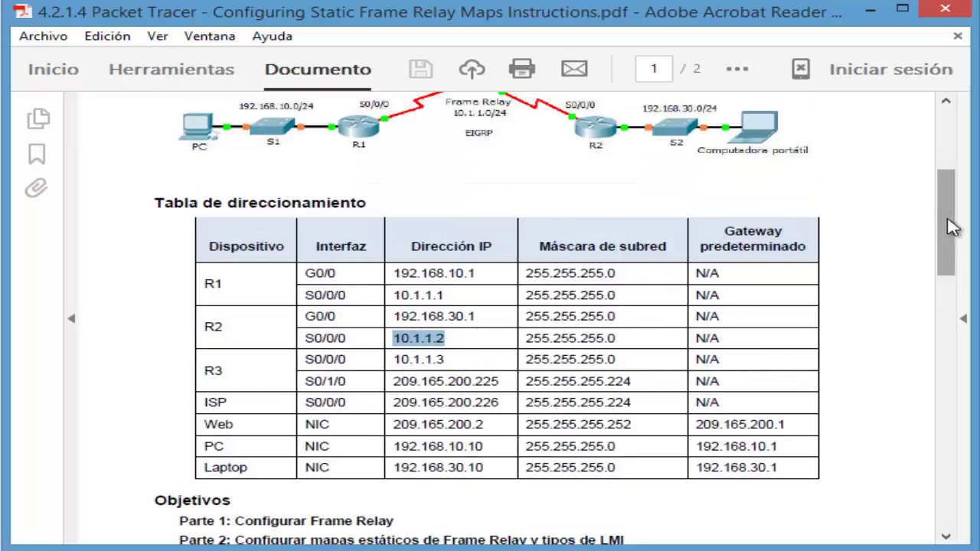
pyautogui.moveTo(949, 228); pyautogui.dragTo(941, 429)
# Examine DLCI 102 and the 10.1.1.3 map command, and check which router uses 10.1.1.3 in the addressing table
pyautogui.moveTo(592, 304); pyautogui.dragTo(565, 314)
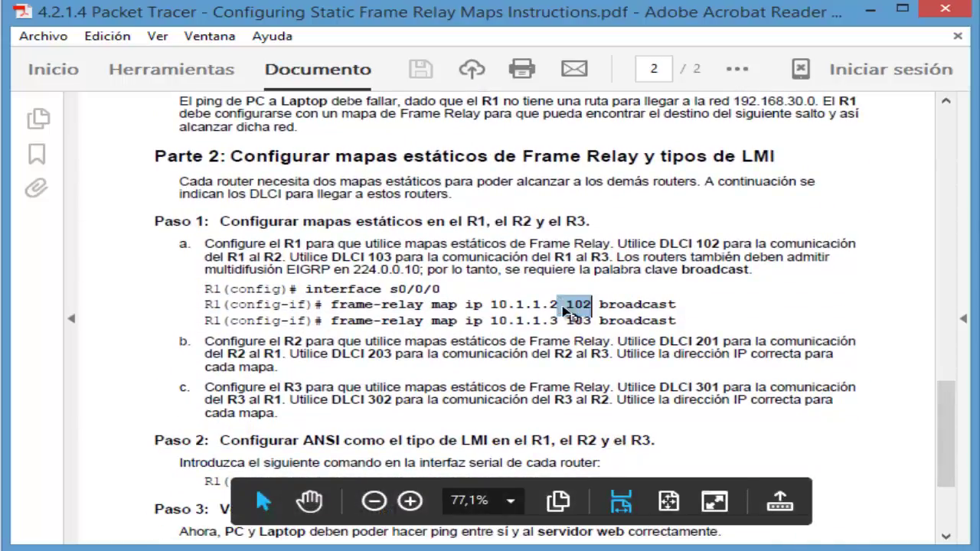
pyautogui.moveTo(678, 304); pyautogui.dragTo(490, 320)
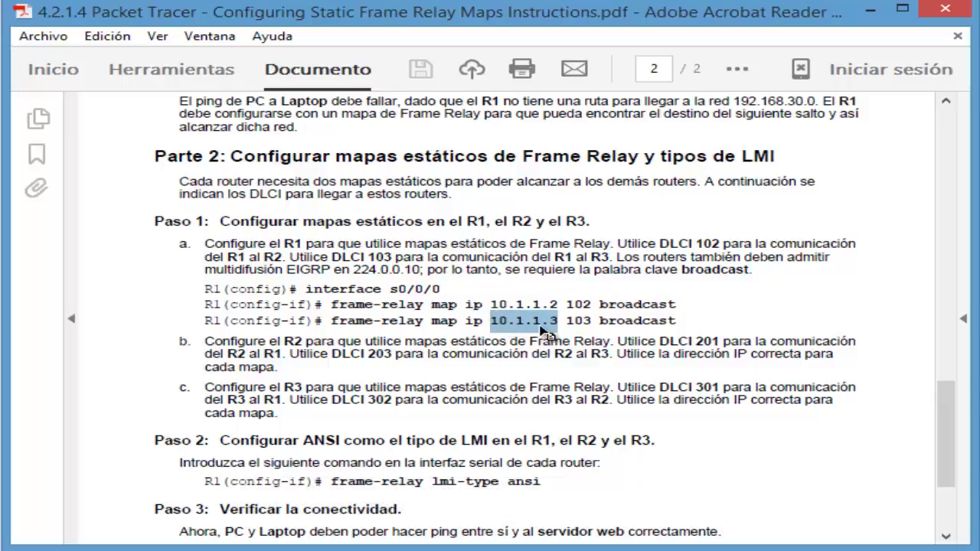
pyautogui.moveTo(947, 453); pyautogui.dragTo(941, 260)
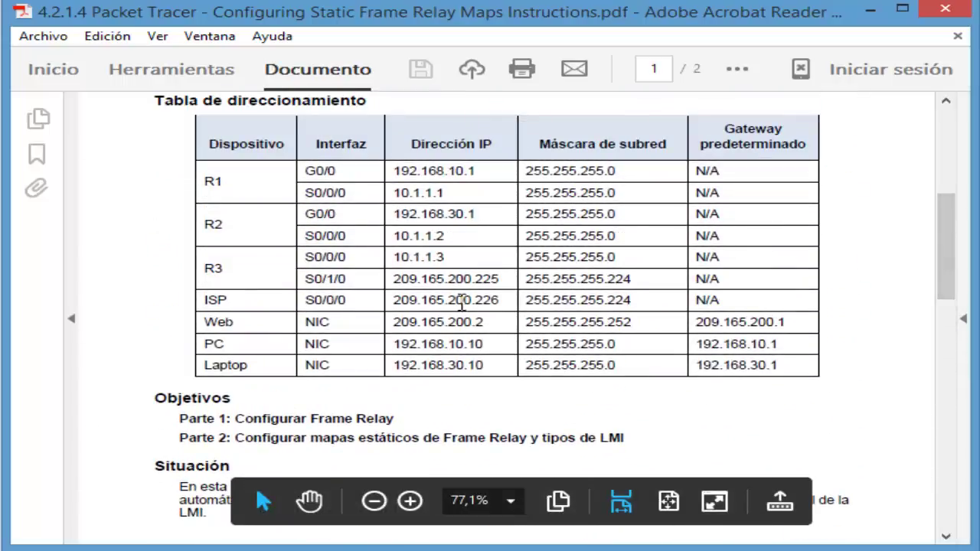
pyautogui.moveTo(454, 256); pyautogui.dragTo(394, 255)
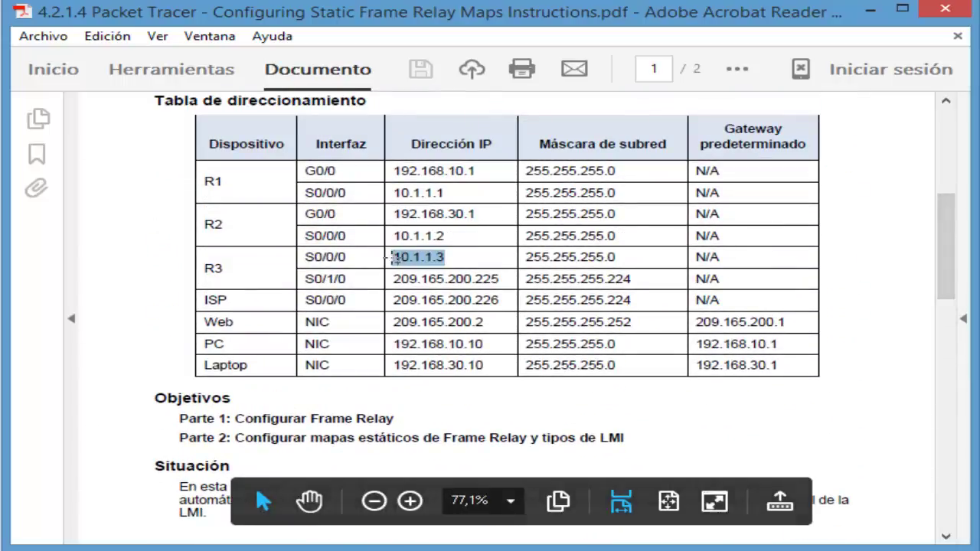
pyautogui.doubleClick(214, 269)
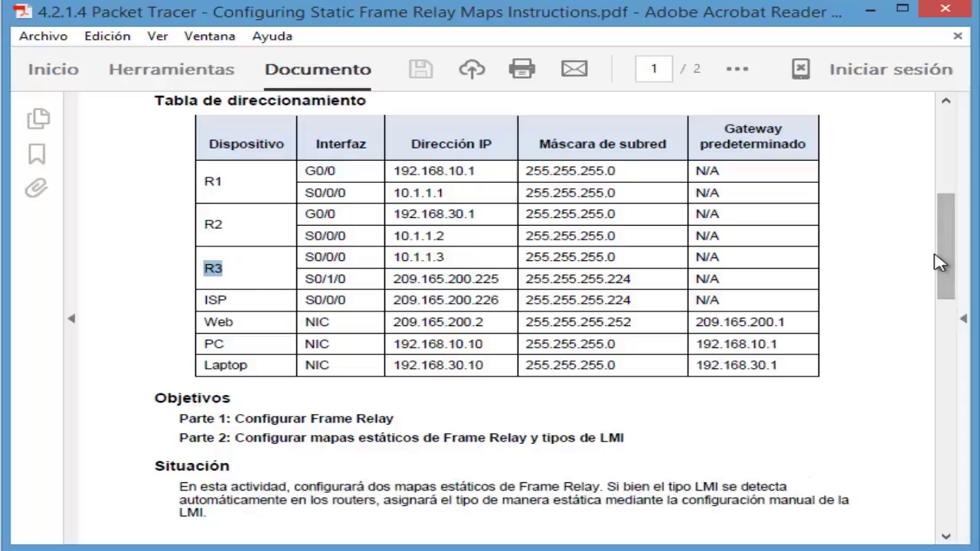
pyautogui.moveTo(943, 263); pyautogui.dragTo(950, 426)
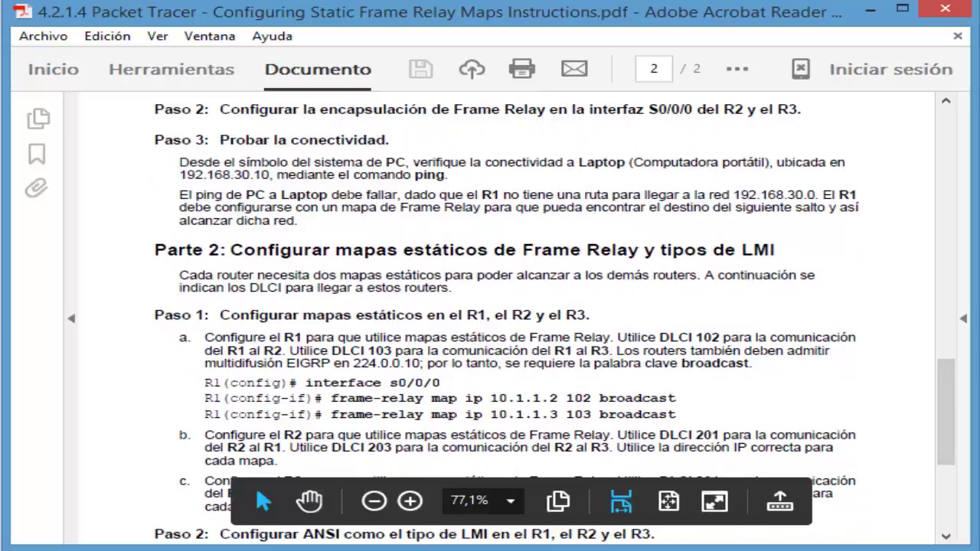
# Copy the command "frame-relay map ip 10.1.1.2 102 broadcast" from Paso 1 and switch to Packet Tracer
pyautogui.moveTo(330, 398); pyautogui.dragTo(673, 401)
pyautogui.rightClick(653, 406)
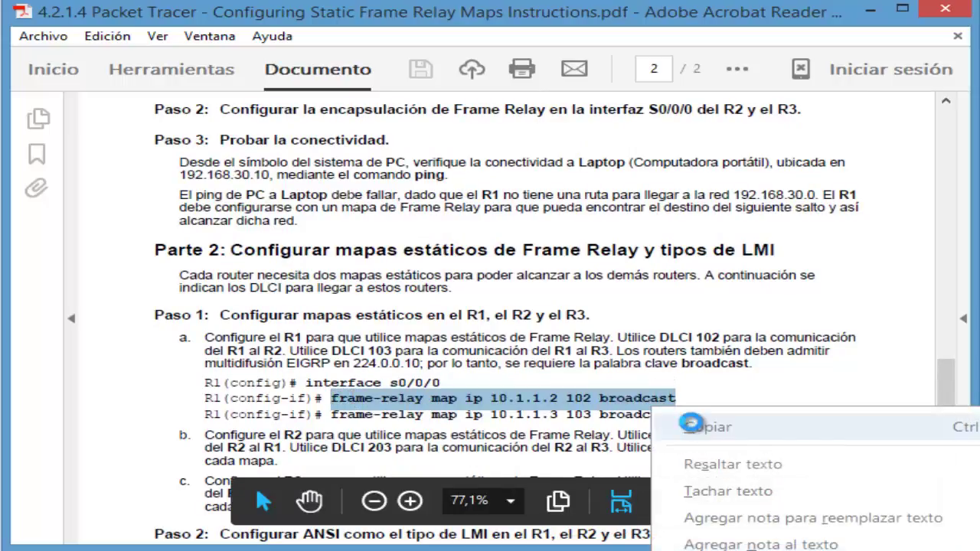
pyautogui.click(691, 424)
pyautogui.click(865, 545)
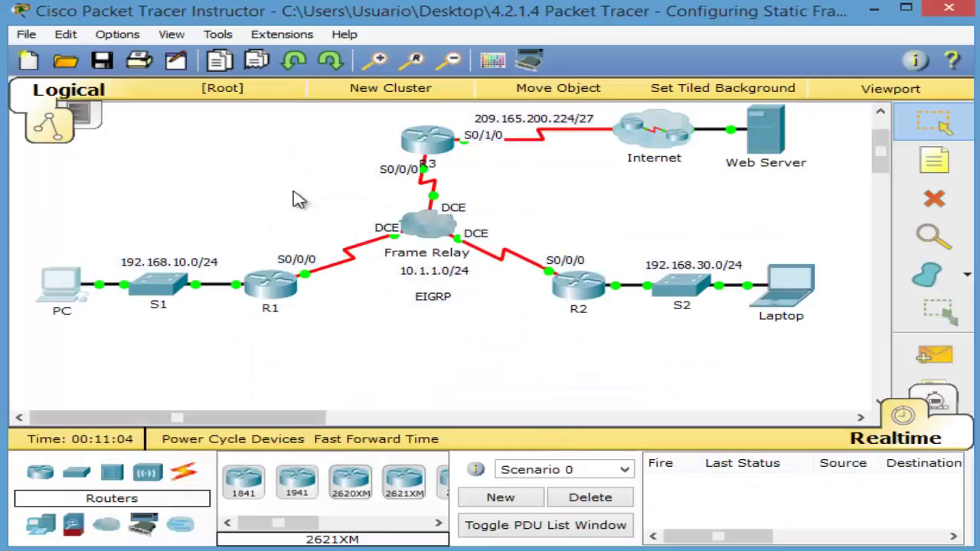
pyautogui.hotkey('alt', 'Tab')
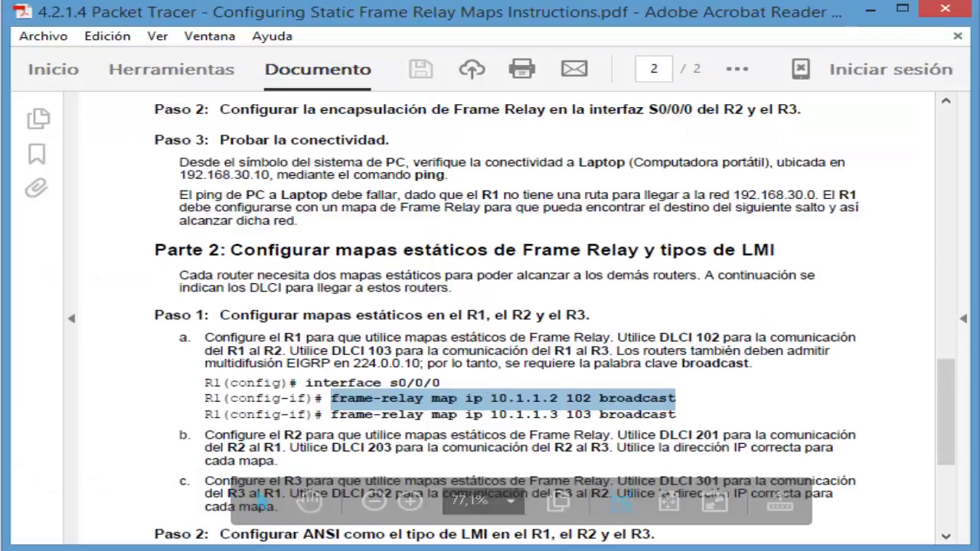
pyautogui.hotkey('alt', 'Tab')
# Open R1's command line, exit the current interface mode and enter configuration mode for interface s0/0/0
pyautogui.click(287, 294)
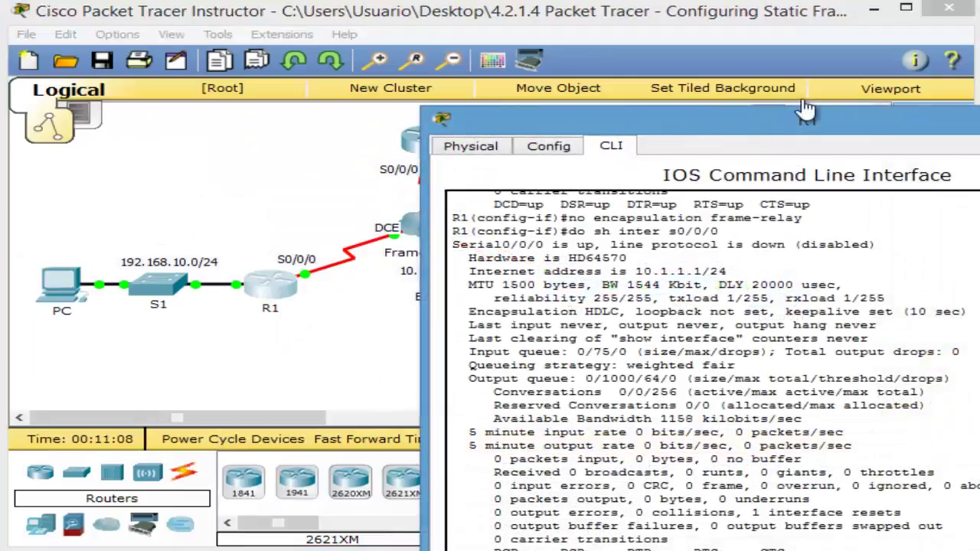
pyautogui.moveTo(784, 66); pyautogui.dragTo(444, 24)
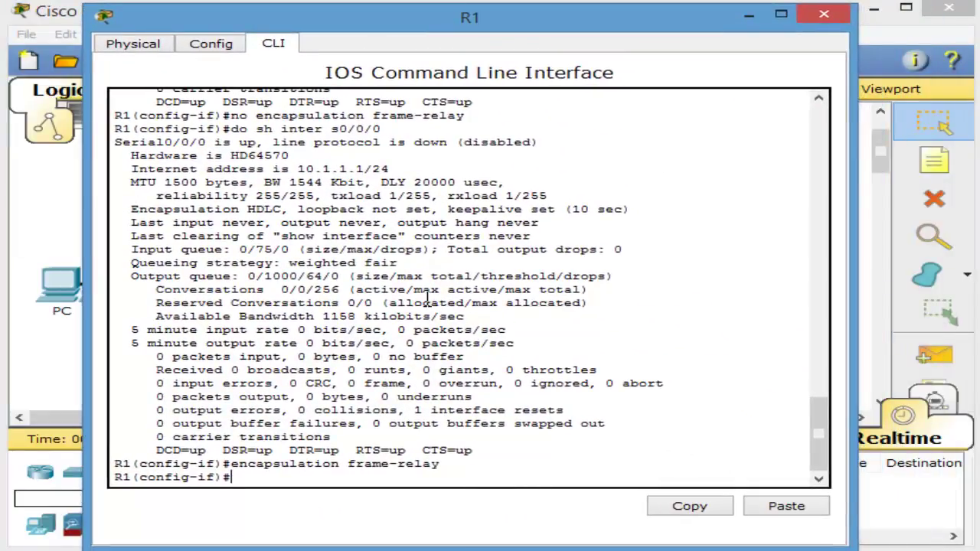
pyautogui.write('exit')
pyautogui.press('Return')
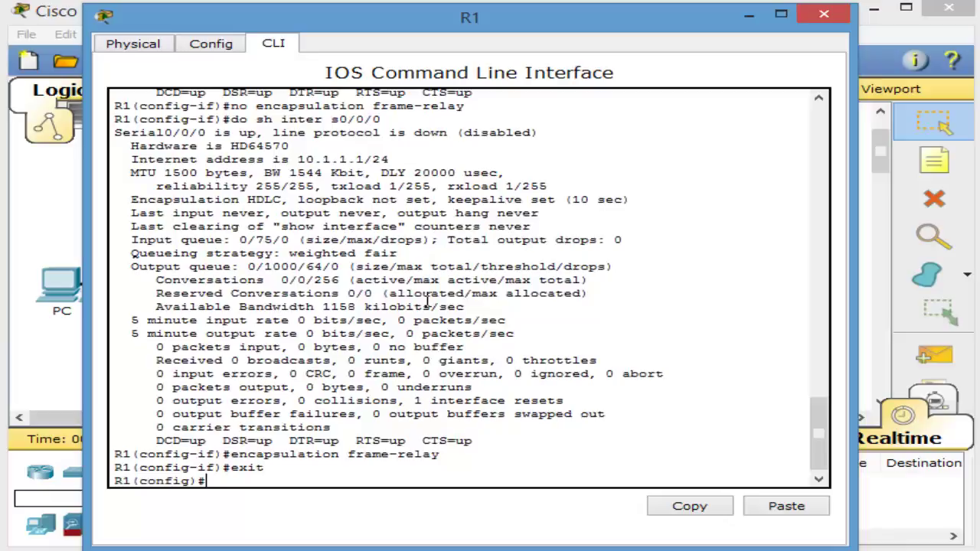
pyautogui.write('inter s0/0/0')
pyautogui.press('Return')
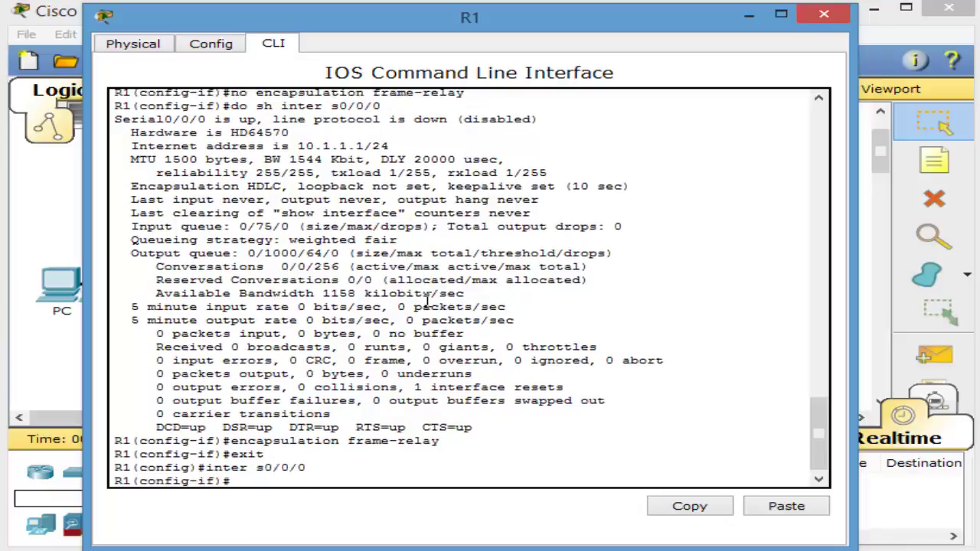
# Paste and run the copied command "frame-relay map ip 10.1.1.2 102 broadcast" on R1's s0/0/0 interface
pyautogui.rightClick(407, 316)
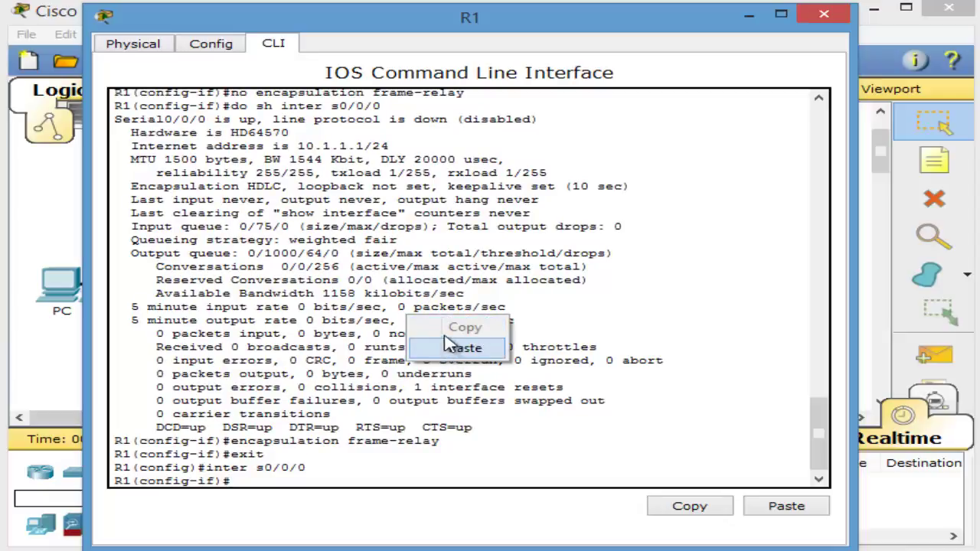
pyautogui.click(462, 349)
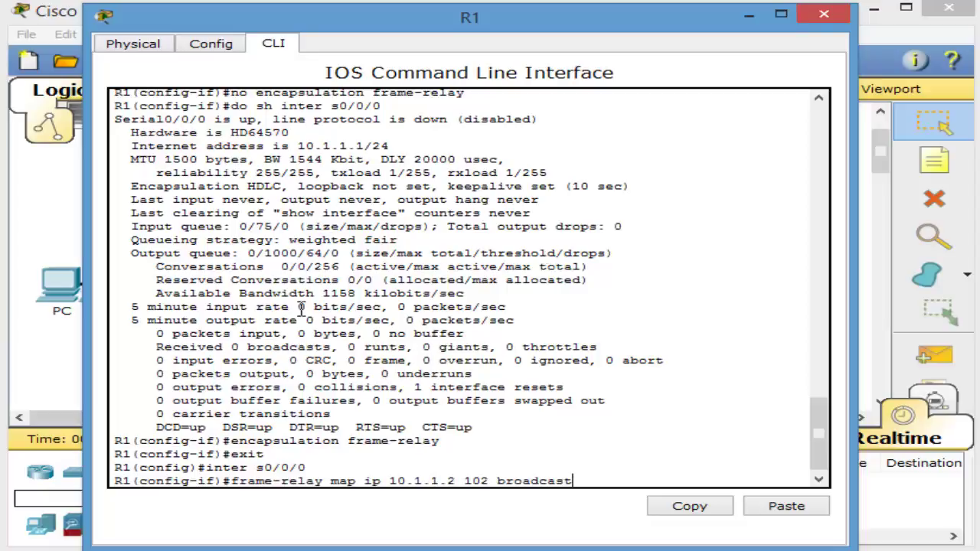
pyautogui.moveTo(457, 481); pyautogui.dragTo(391, 481)
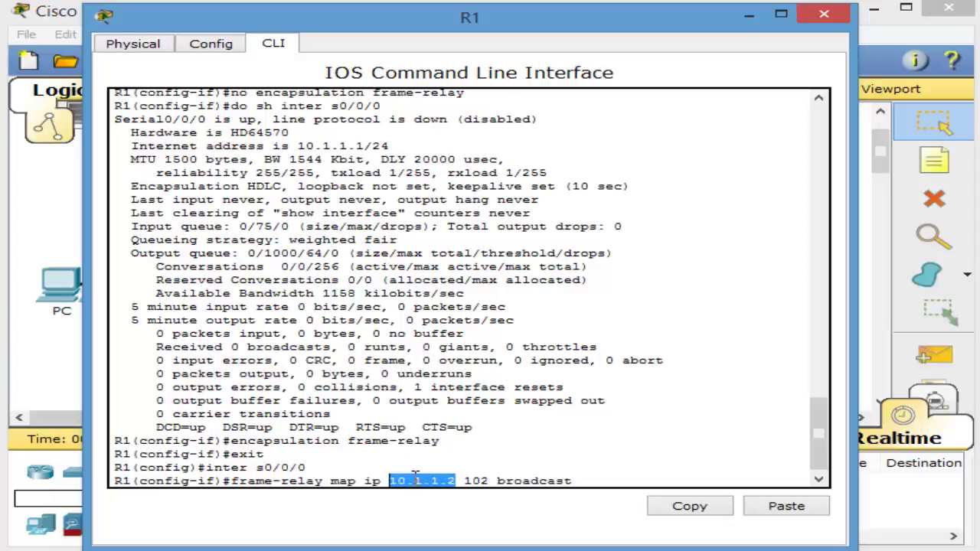
pyautogui.moveTo(489, 481); pyautogui.dragTo(464, 481)
pyautogui.click(609, 481)
pyautogui.press('Return')
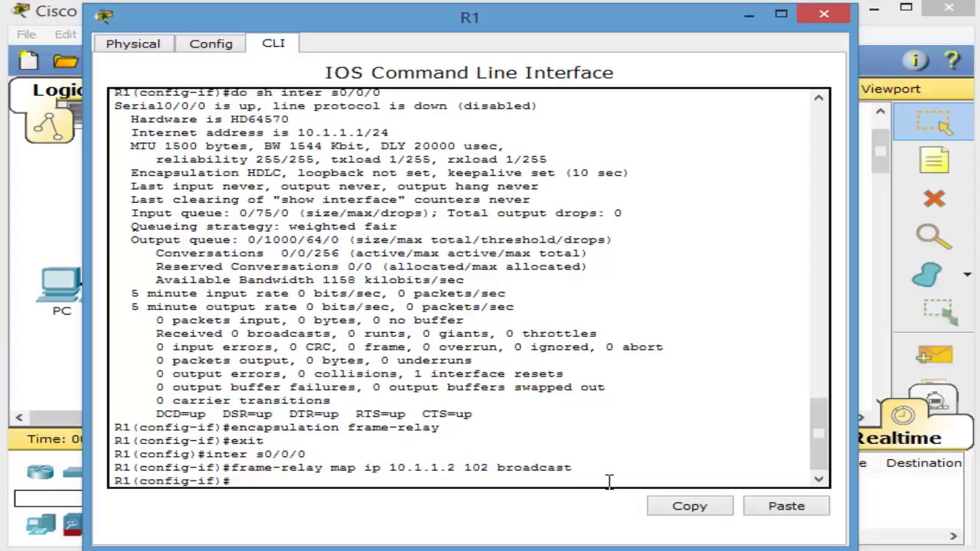
# Recall R1's last map command, edit it to "frame-relay map ip 10.1.1.3 103 broadcast" and run it
pyautogui.press('Up')
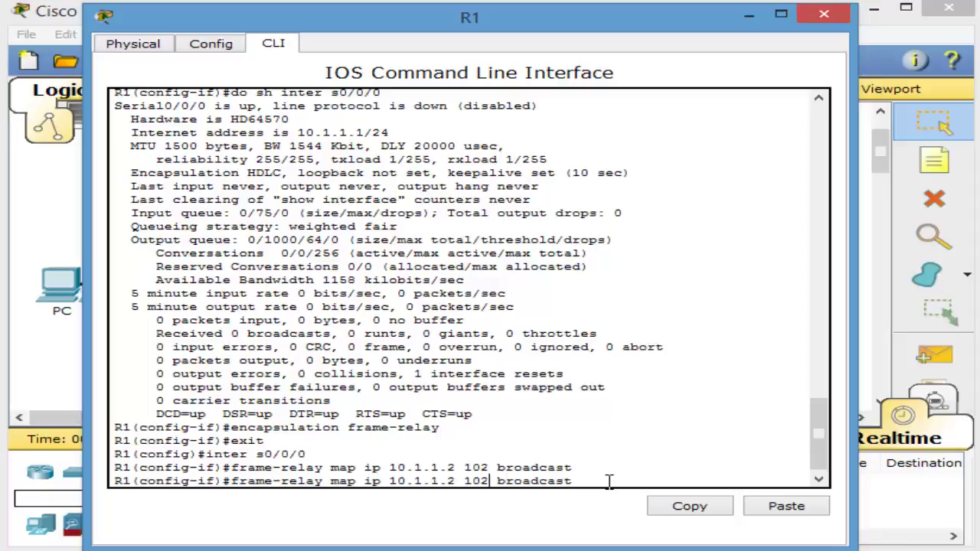
pyautogui.press('Left')
pyautogui.press('Left')
pyautogui.press('Left')
pyautogui.press('Left')
pyautogui.press('Left')
pyautogui.press('Left')
pyautogui.press('Left')
pyautogui.press('Left')
pyautogui.press('Left')
pyautogui.press('Left')
pyautogui.press('BackSpace')
pyautogui.write('3')
pyautogui.press('Left')
pyautogui.press('Left')
pyautogui.press('Left')
pyautogui.press('Left')
pyautogui.press('BackSpace')
pyautogui.write('3')
pyautogui.moveTo(387, 487); pyautogui.dragTo(584, 480)
pyautogui.press('Return')
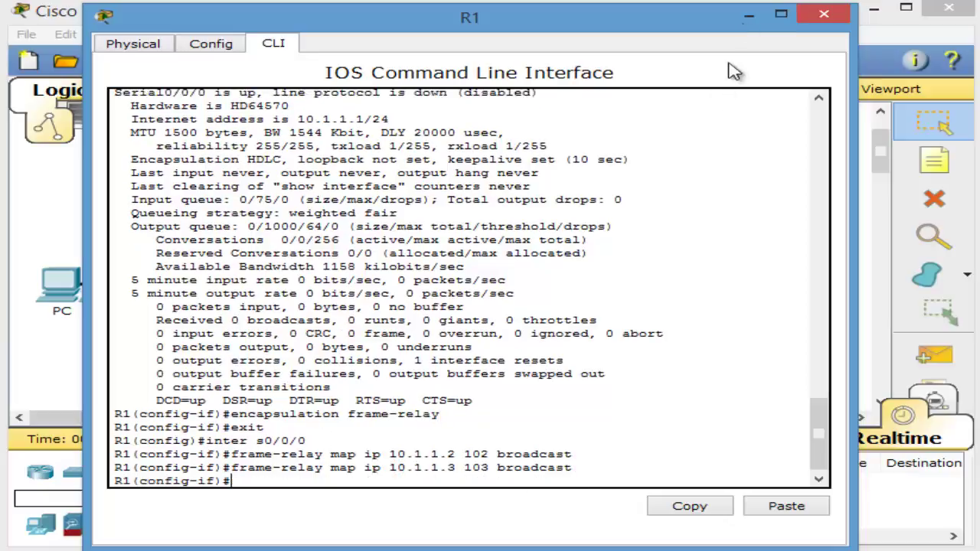
# Close R1's window, switch to the Acrobat Reader instructions and highlight DLCI 201 in item b of Paso 1
pyautogui.click(748, 15)
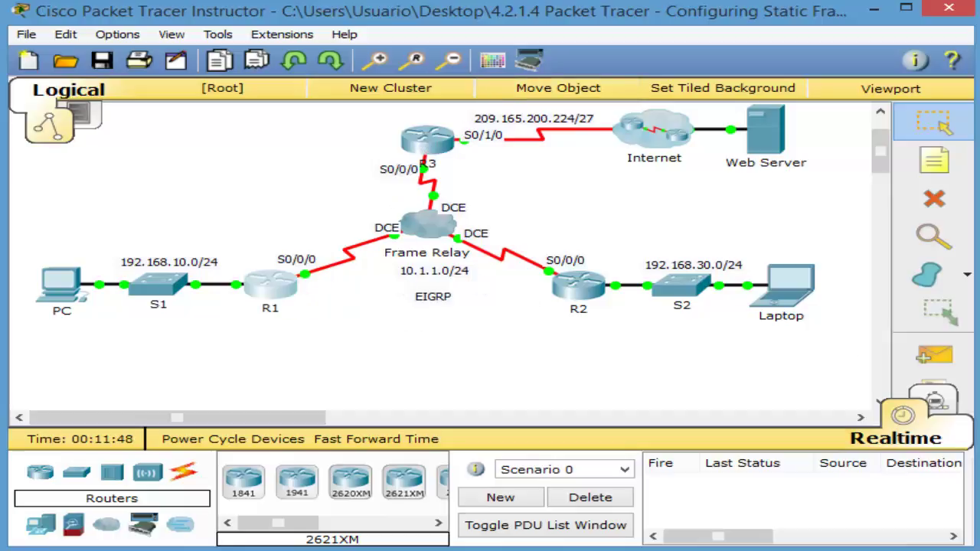
pyautogui.click(804, 540)
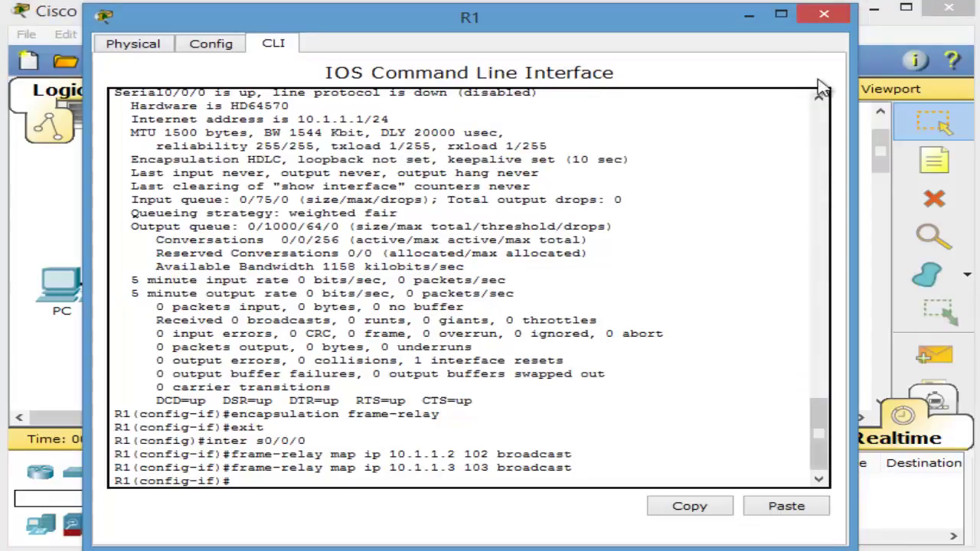
pyautogui.click(813, 18)
pyautogui.hotkey('alt', 'Tab')
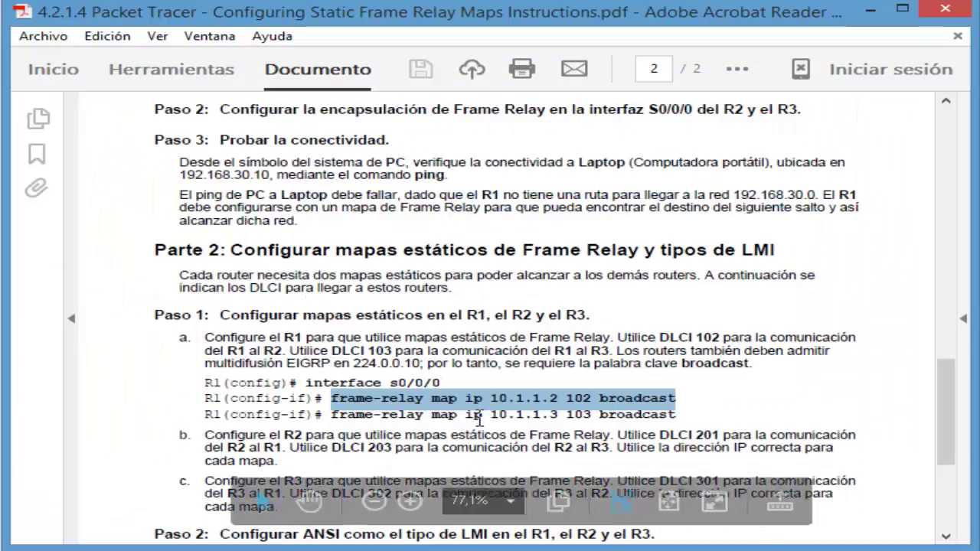
pyautogui.scroll(-3, 317, 341)
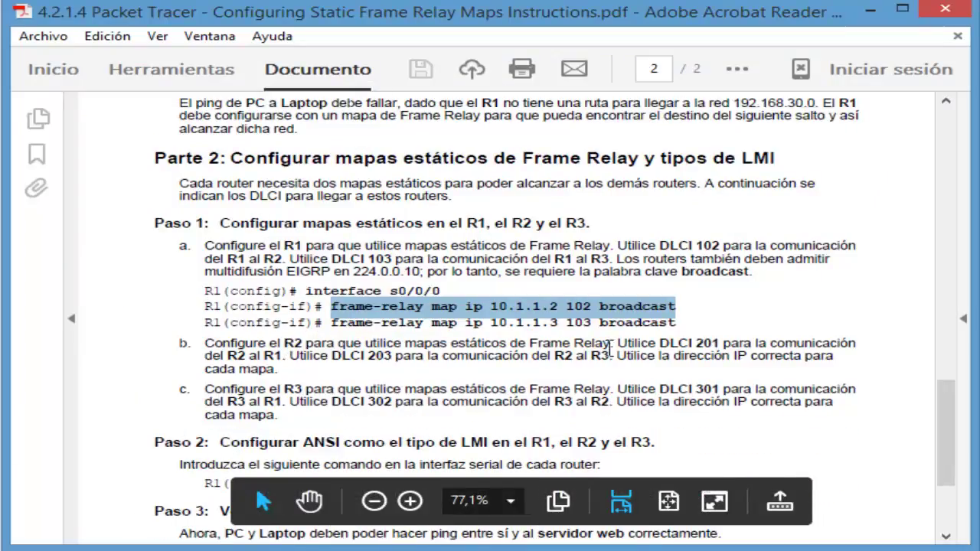
pyautogui.click(716, 342)
pyautogui.moveTo(713, 343); pyautogui.dragTo(660, 344)
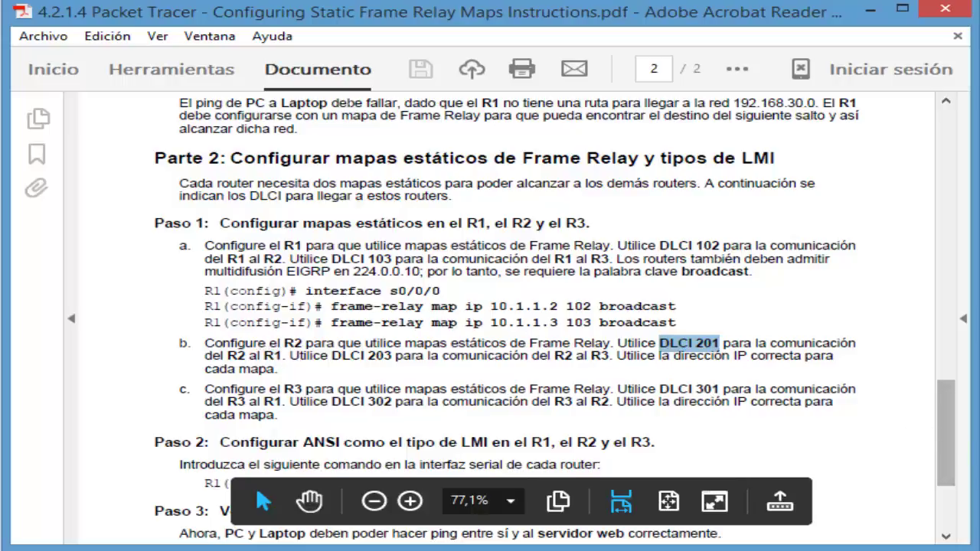
# Switch to Packet Tracer, open R2's command line and list the options of the "frame-relay map" command
pyautogui.click(880, 540)
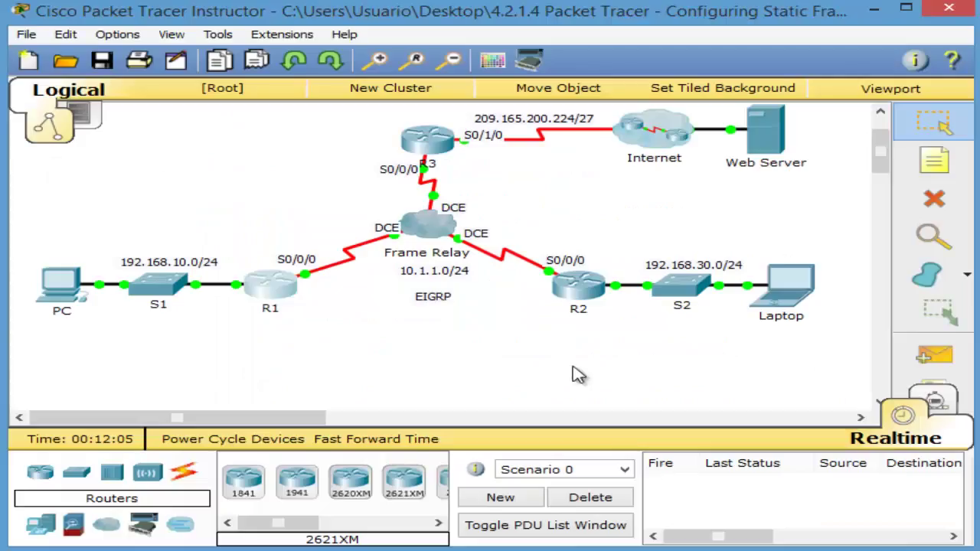
pyautogui.click(578, 288)
pyautogui.moveTo(460, 78); pyautogui.dragTo(396, 20)
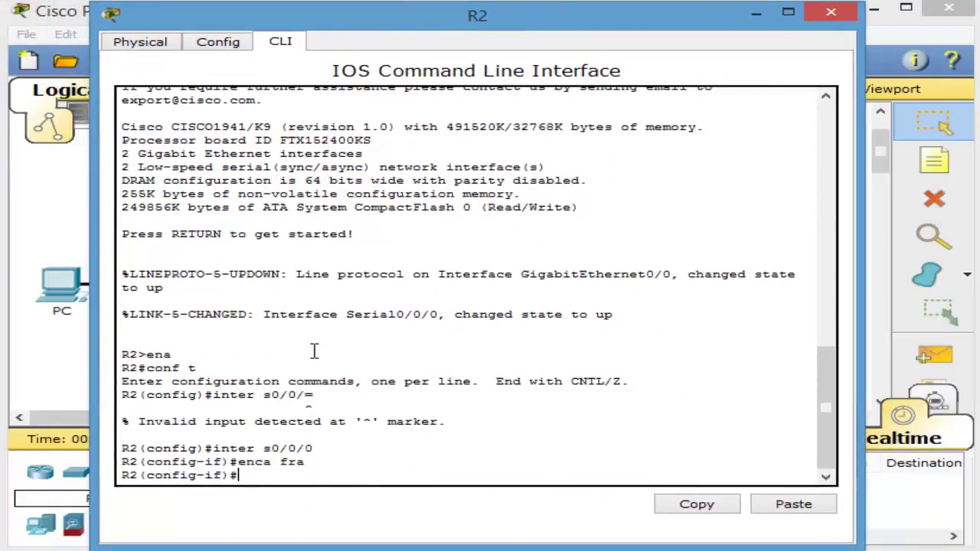
pyautogui.write('frame')
pyautogui.press('Tab')
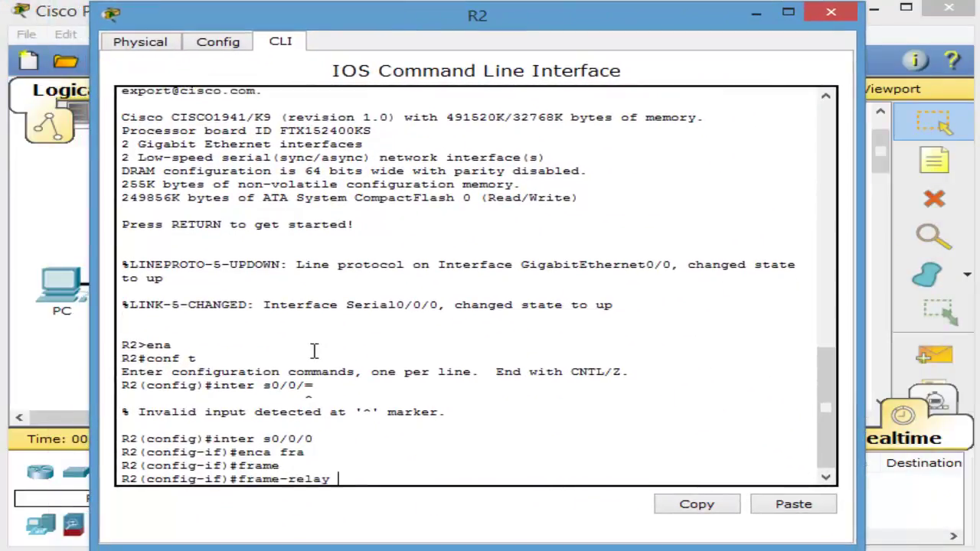
pyautogui.write('ma')
pyautogui.press('Tab')
pyautogui.write('?')
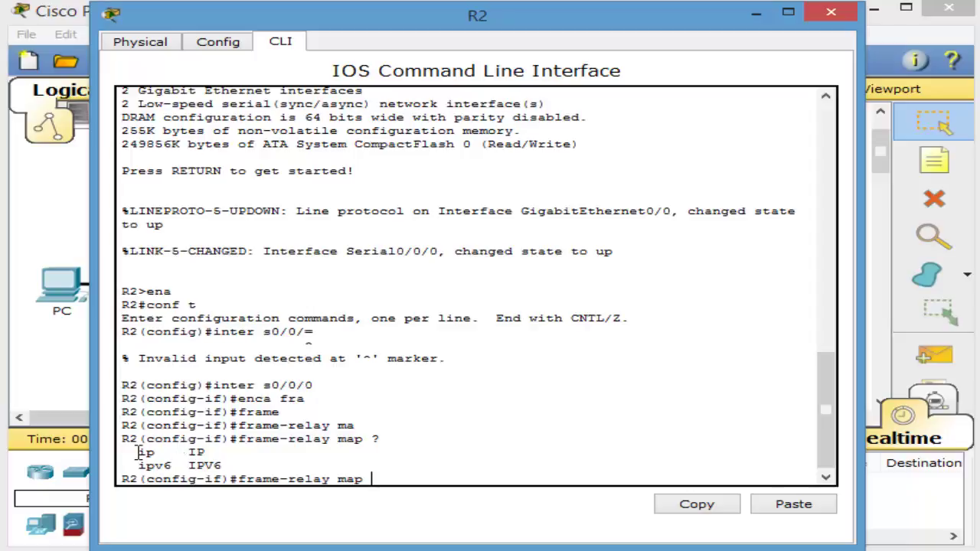
# Extend R2's map command with "ip", list its next argument and enter the address 10.1.1.1
pyautogui.moveTo(134, 452)
pyautogui.mouseDown()
pyautogui.moveTo(159, 452)
pyautogui.moveTo(134, 464)
pyautogui.mouseUp()
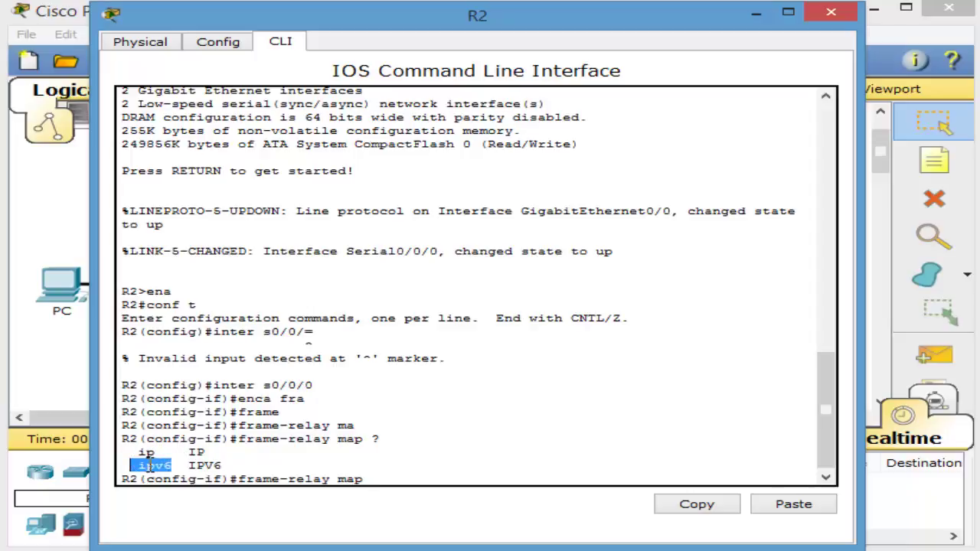
pyautogui.click(488, 438)
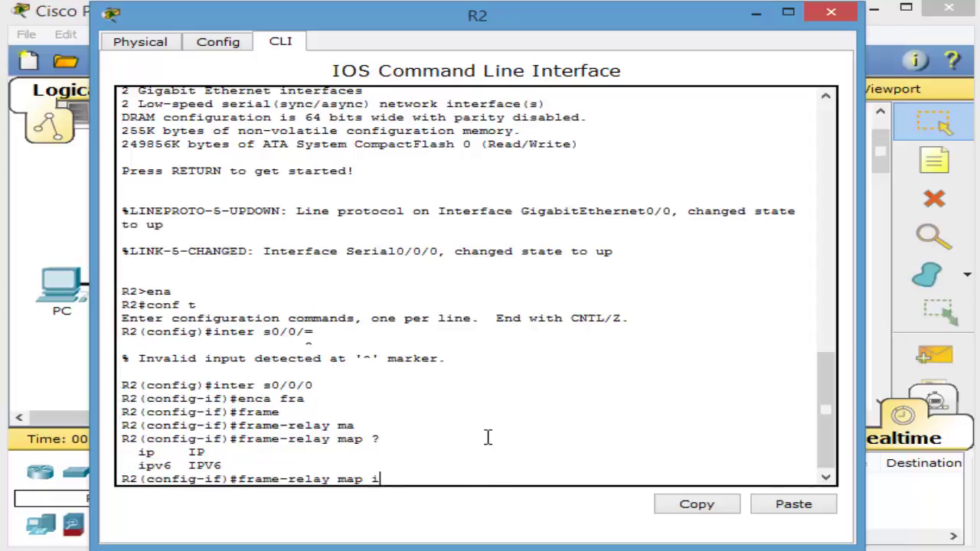
pyautogui.write('p ?')
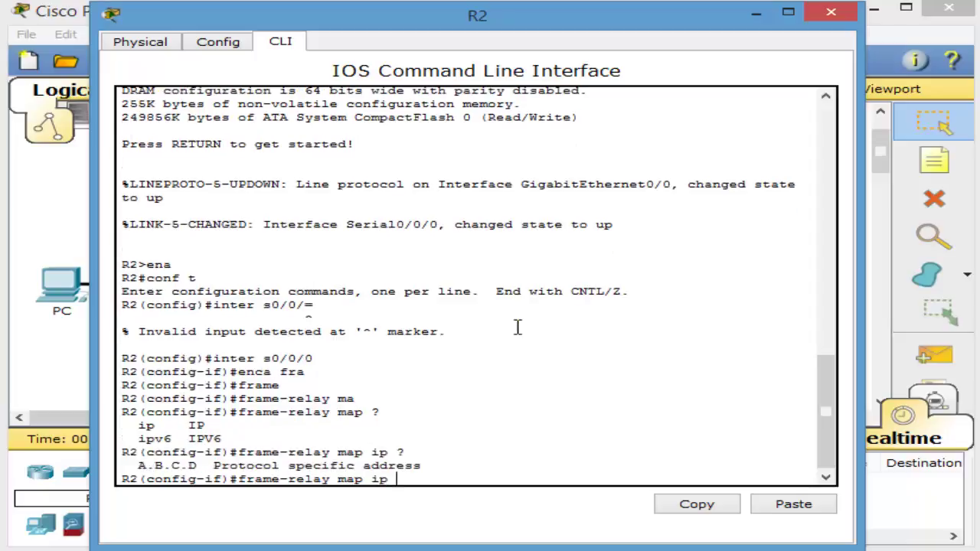
pyautogui.moveTo(425, 465); pyautogui.dragTo(213, 466)
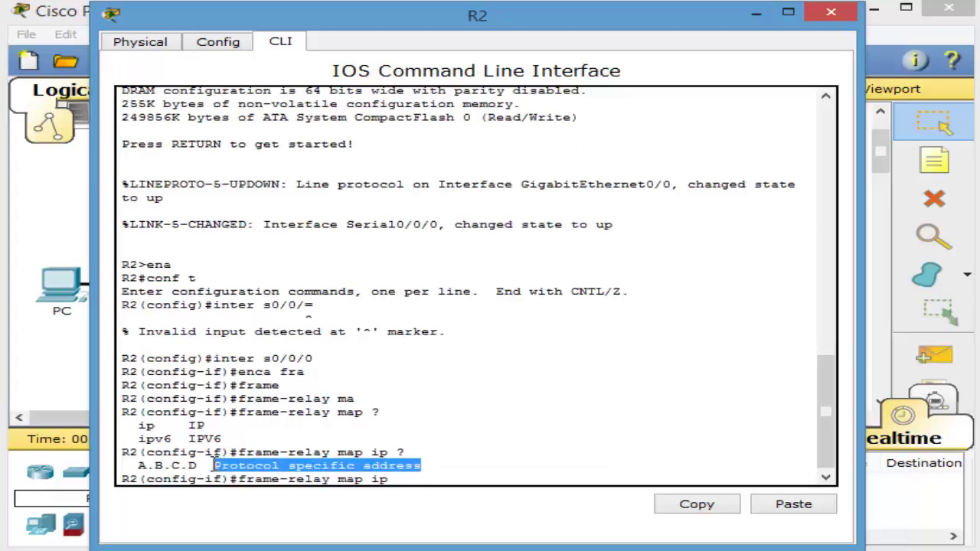
pyautogui.click(513, 464)
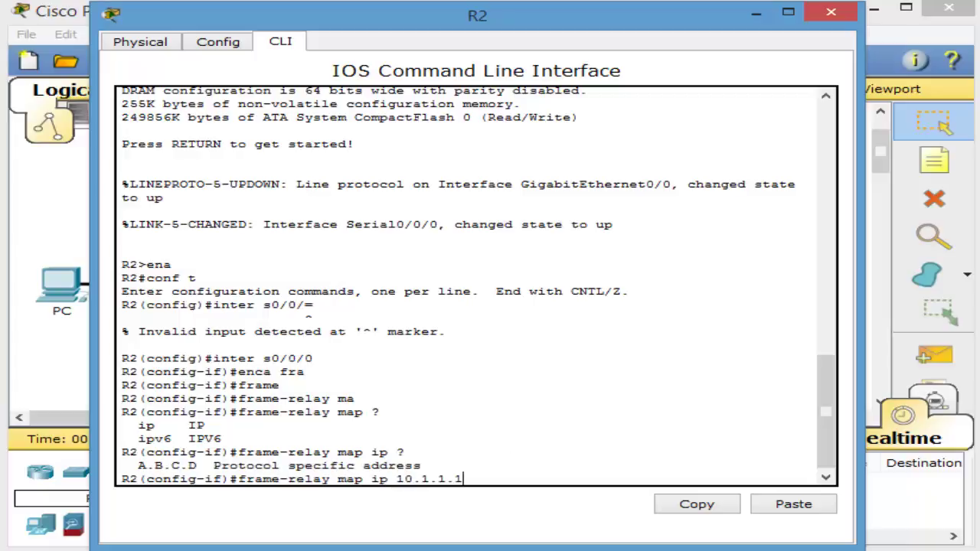
# Check R1's S0/0/0 address and the R2-to-R1 DLCI in the Acrobat Reader instructions, and return to R2's command line
pyautogui.hotkey('alt', 'Tab')
pyautogui.scroll(15, 546, 309)
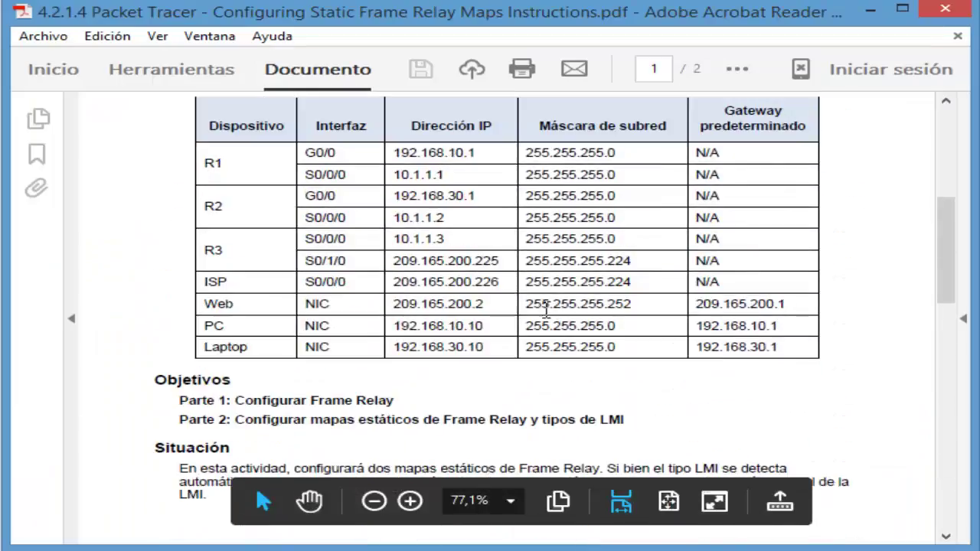
pyautogui.moveTo(447, 175); pyautogui.dragTo(390, 175)
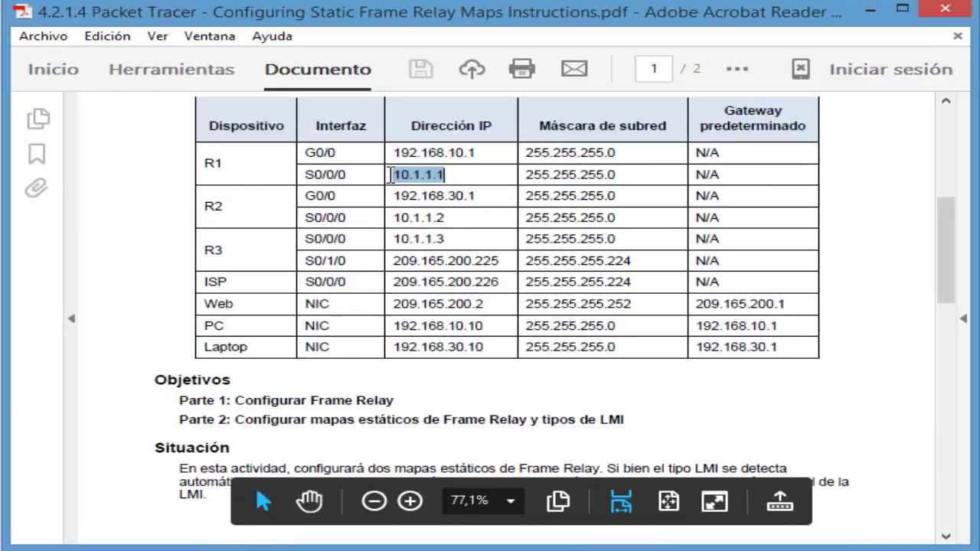
pyautogui.scroll(-10, 413, 280)
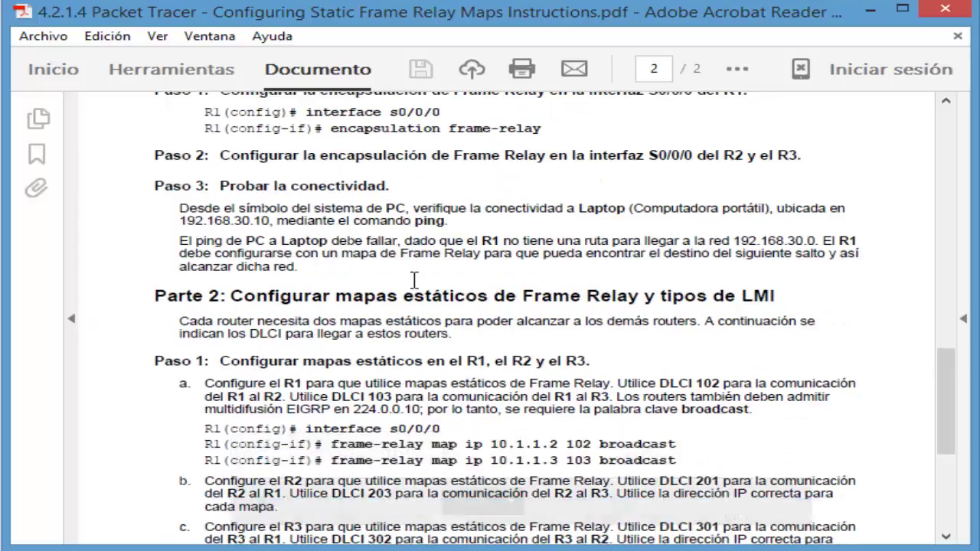
pyautogui.scroll(-4, 414, 280)
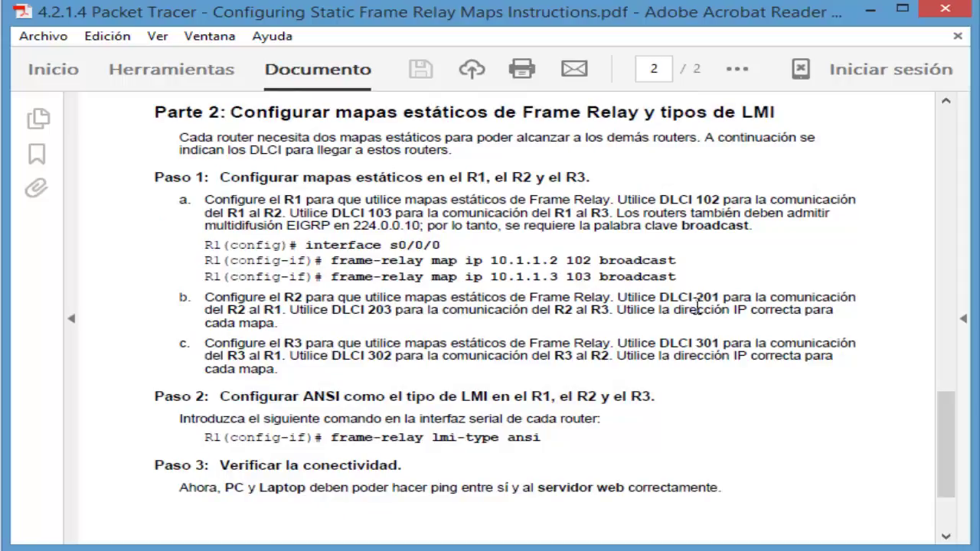
pyautogui.moveTo(723, 298); pyautogui.dragTo(661, 299)
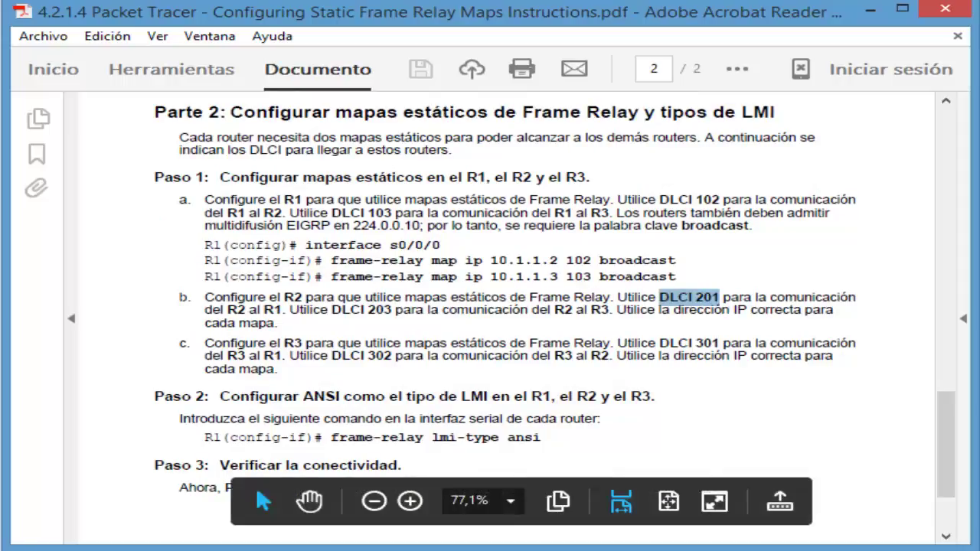
pyautogui.click(926, 543)
# Complete R2's map command as "frame-relay map ip 10.1.1.1 201 bro" and run it
pyautogui.write('10.1.1.1')
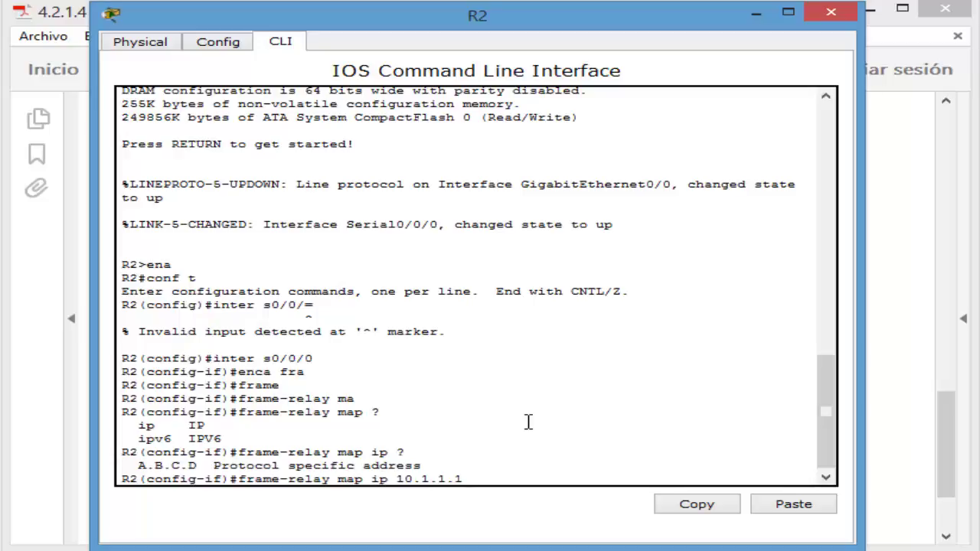
pyautogui.write(' 201 bro')
pyautogui.press('Return')
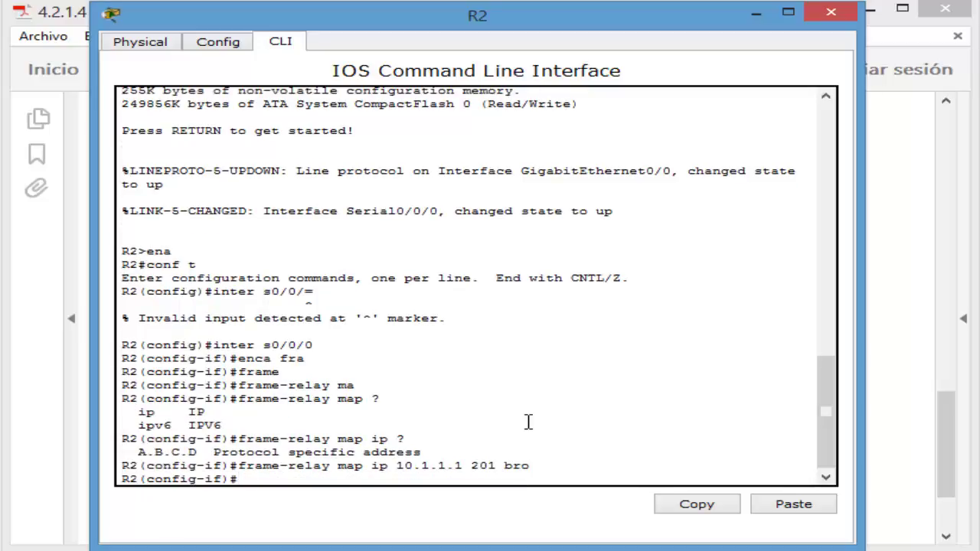
# Recall R2's last map command, edit it to "frame-relay map ip 10.1.1.3 203 bro", and run it after checking the DLCI in Paso 1
pyautogui.press('Up')
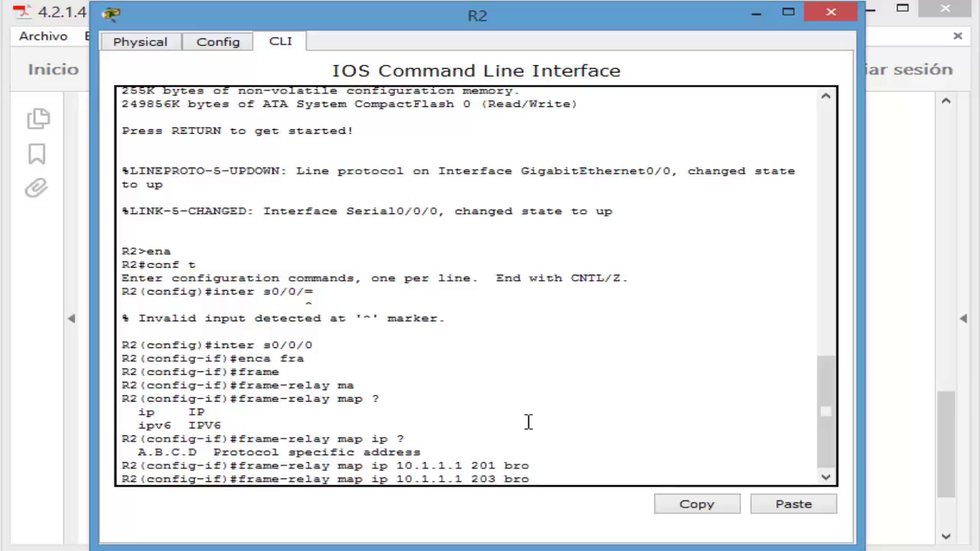
pyautogui.press('Delete')
pyautogui.write('3')
pyautogui.hotkey('alt', 'Tab')
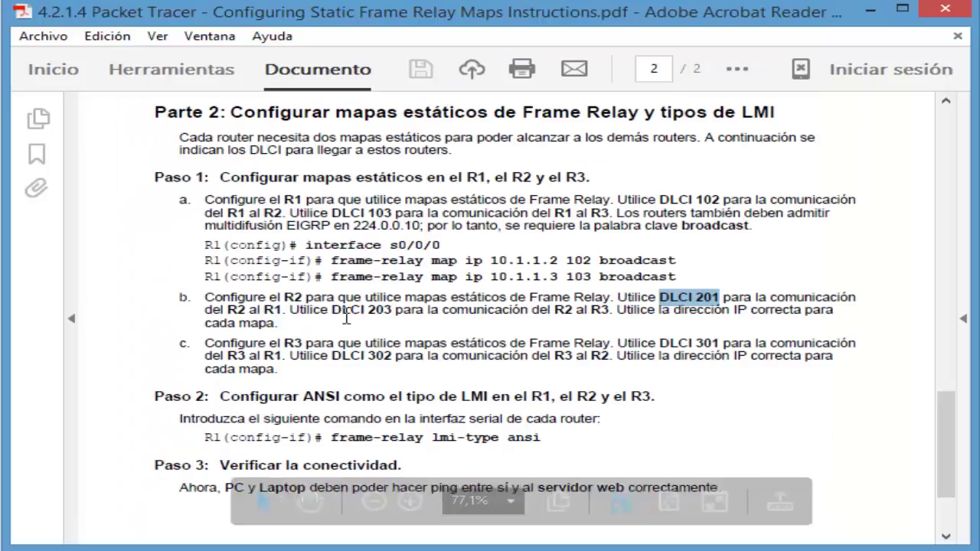
pyautogui.moveTo(392, 310); pyautogui.dragTo(331, 310)
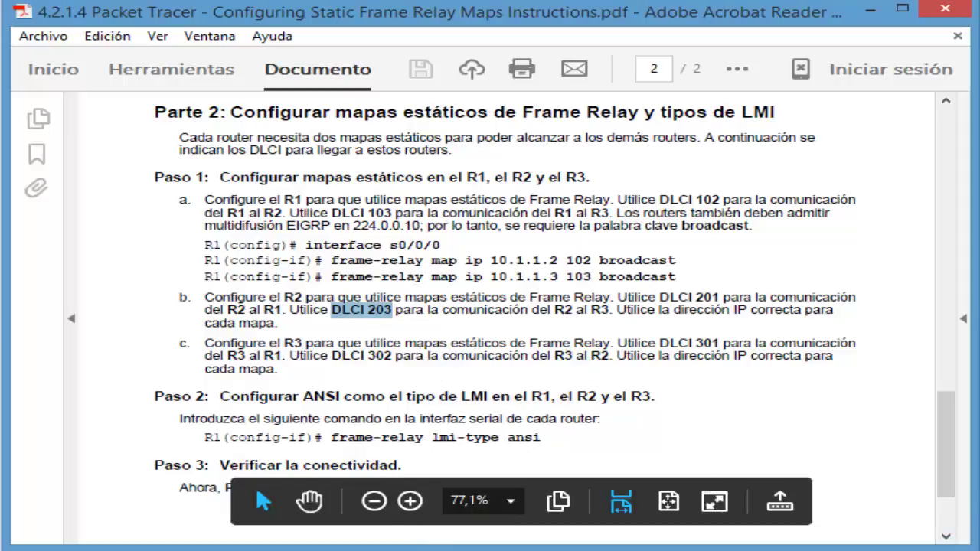
pyautogui.click(835, 539)
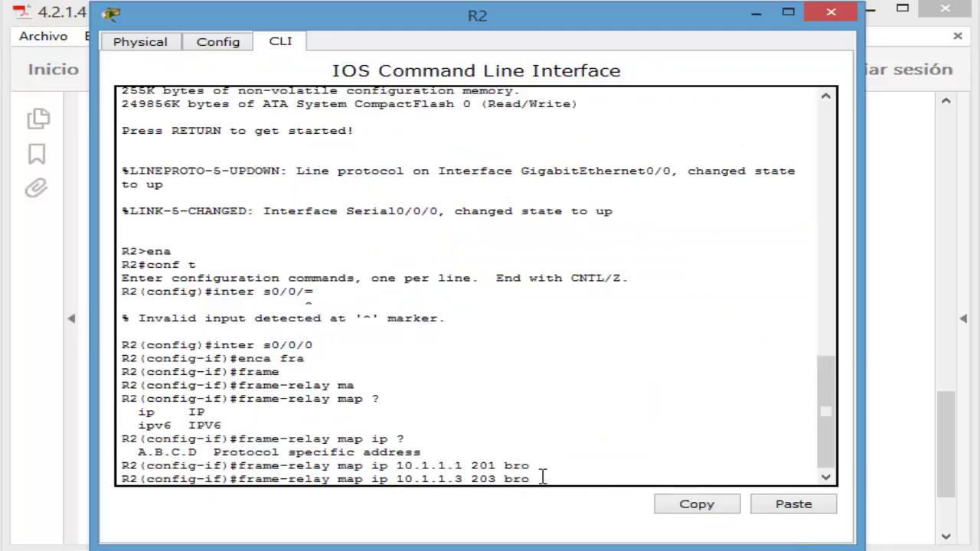
pyautogui.press('Return')
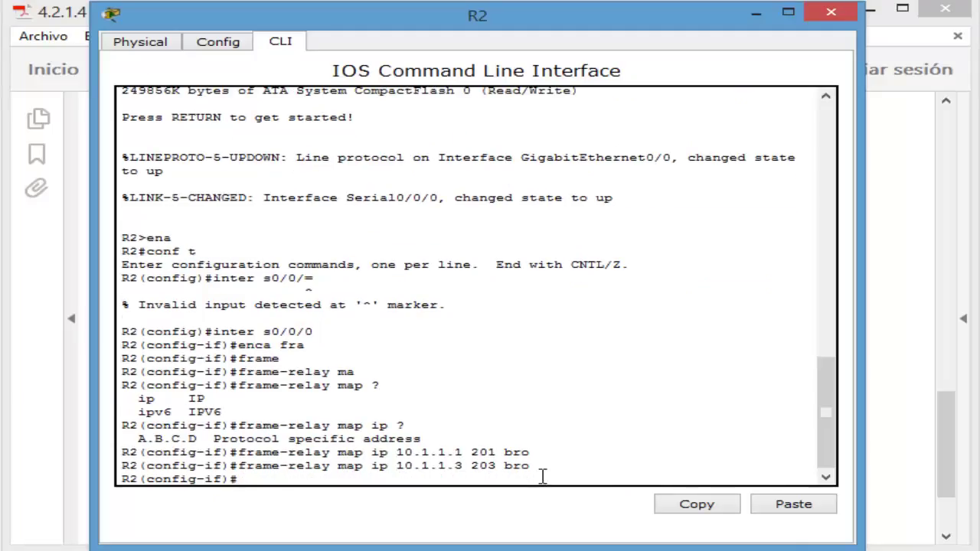
# Close R2's window, highlight DLCI 301 in the R3 instructions of Paso 1 and switch back to Packet Tracer
pyautogui.click(831, 12)
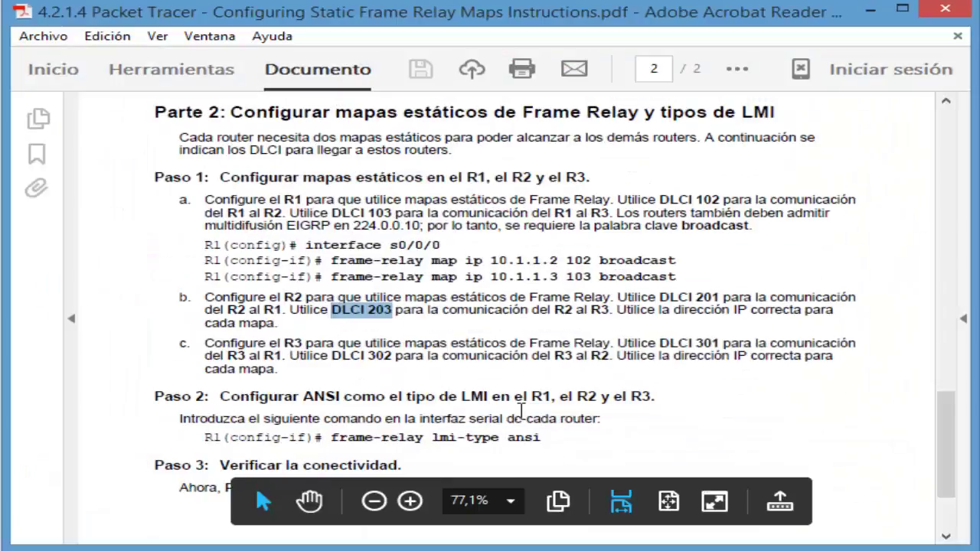
pyautogui.scroll(-1, 329, 329)
pyautogui.moveTo(204, 297); pyautogui.dragTo(334, 297)
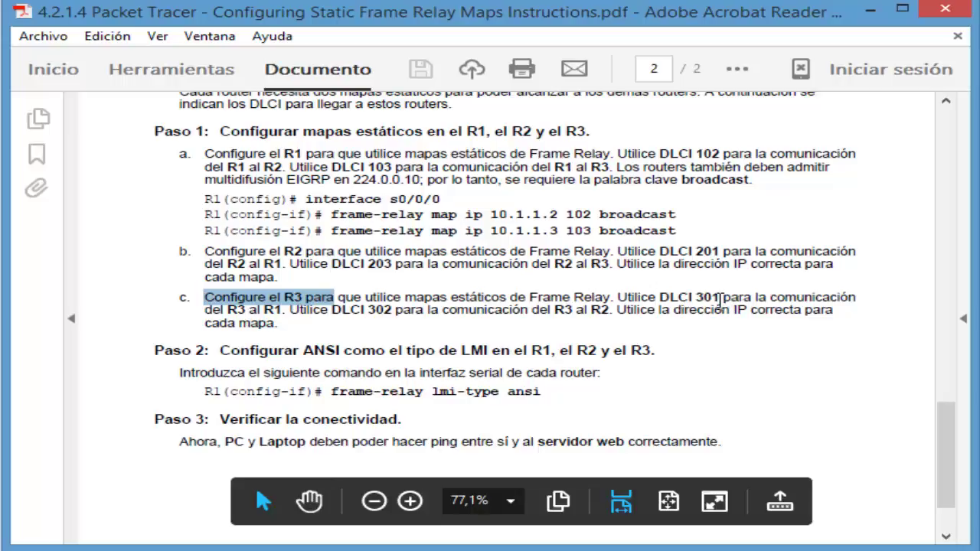
pyautogui.moveTo(722, 298); pyautogui.dragTo(691, 298)
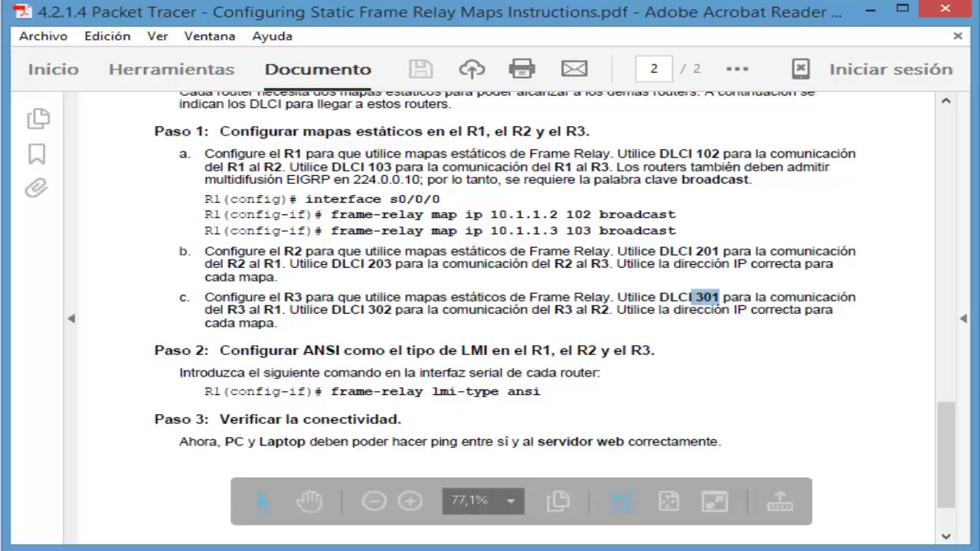
pyautogui.click(788, 550)
pyautogui.click(892, 549)
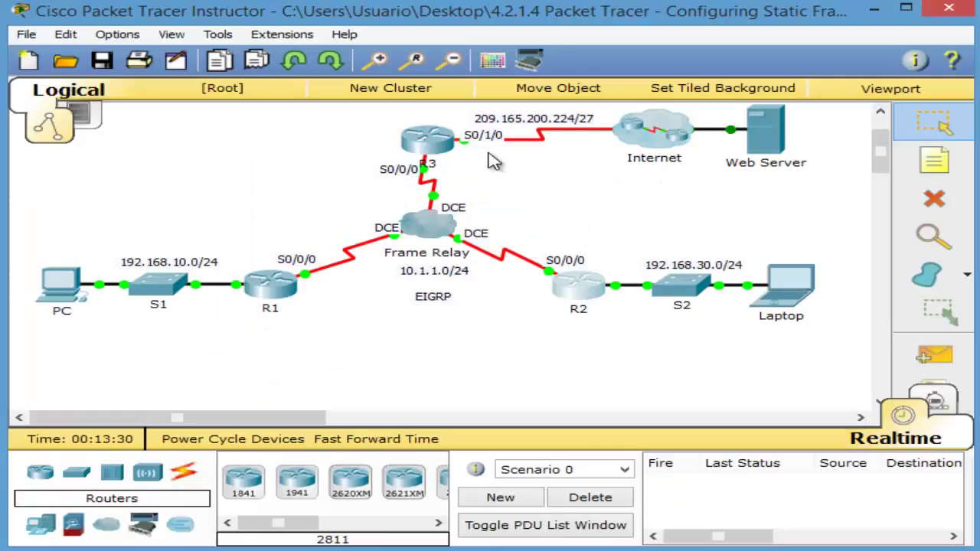
# Open R3's command line and run "frame map ip 10.1.1.1 301 bro" on its S0/0/0 interface
pyautogui.click(421, 141)
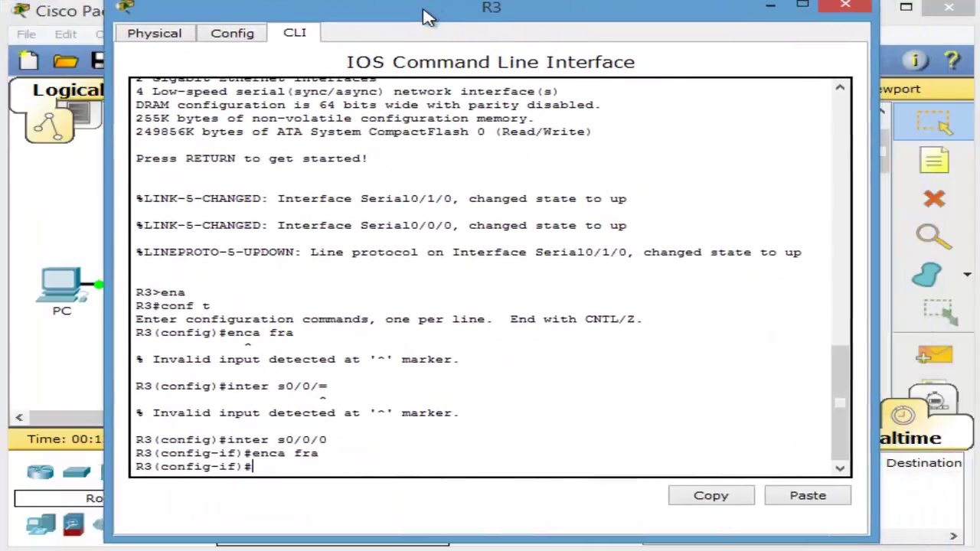
pyautogui.press('Return')
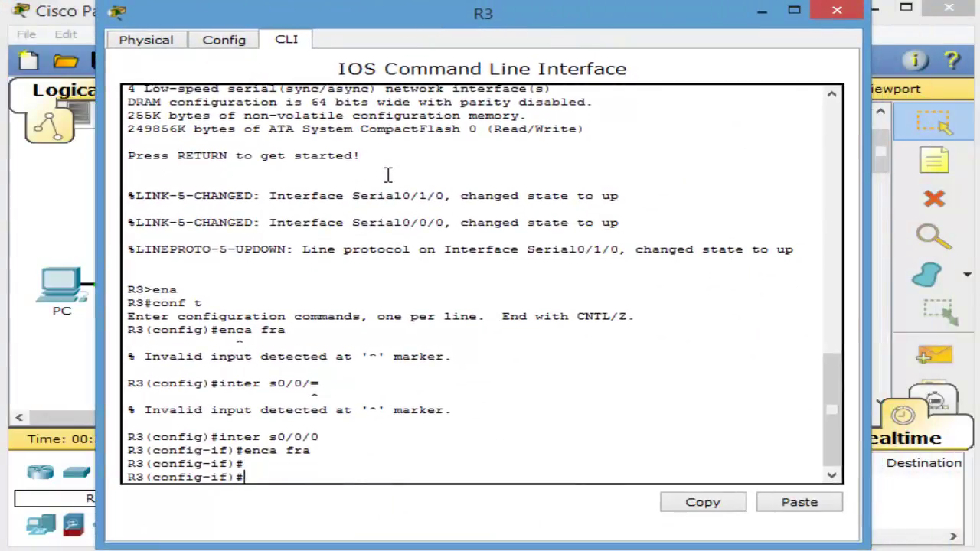
pyautogui.write('frame')
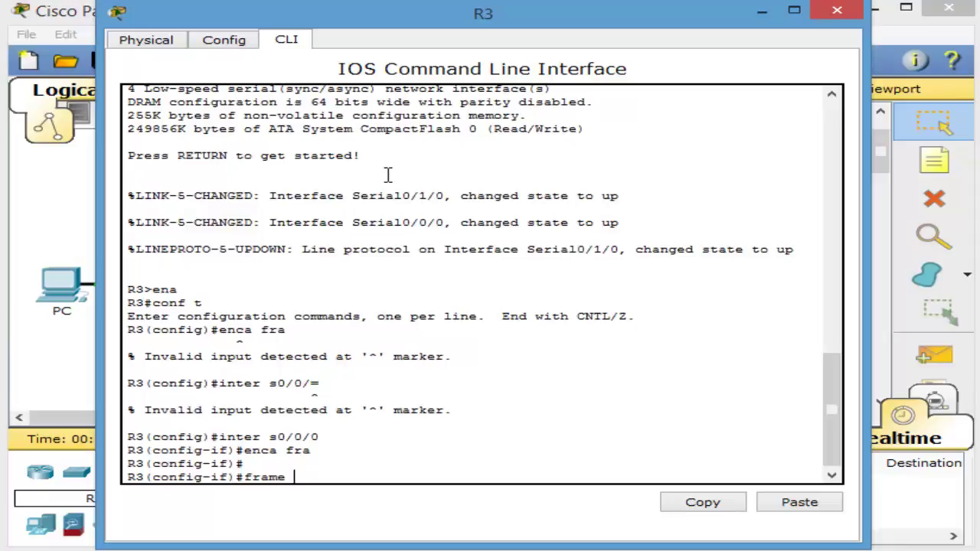
pyautogui.write(' map')
pyautogui.press('Tab')
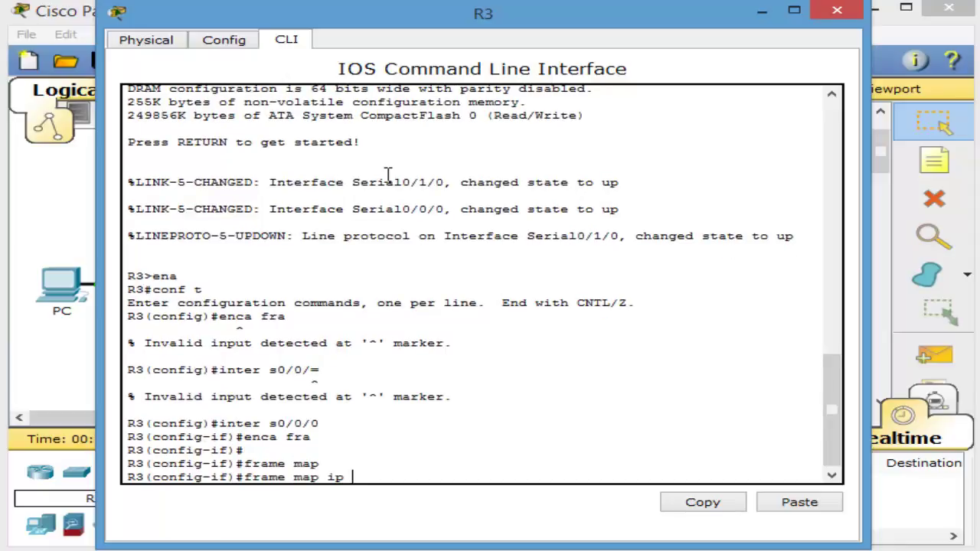
pyautogui.write('ip 10.1.1.1 301')
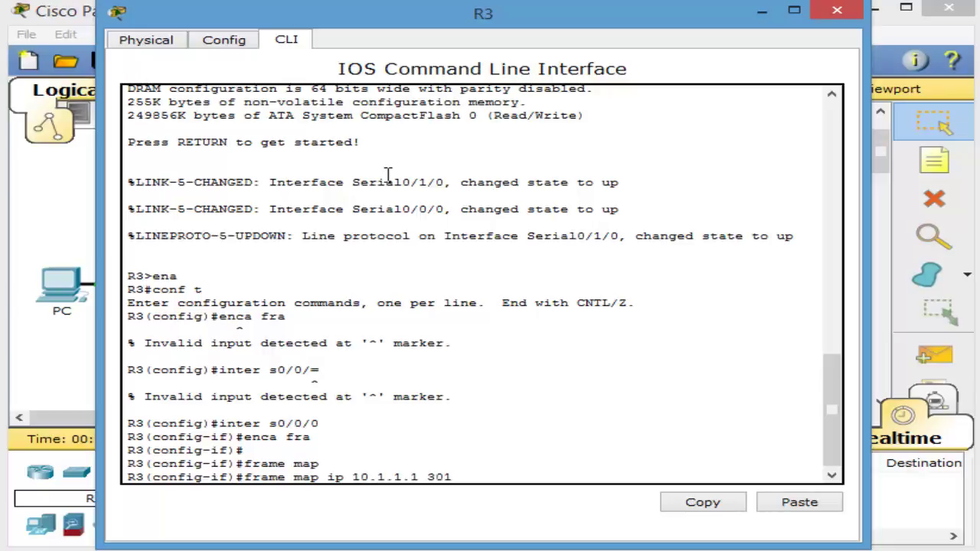
pyautogui.write(' bro')
pyautogui.press('Return')
# Recall R3's last map command, edit it to "frame map ip 10.1.1.2 302 bro", and run it after checking the R3-to-R2 DLCI in Paso 1
pyautogui.press('Up')
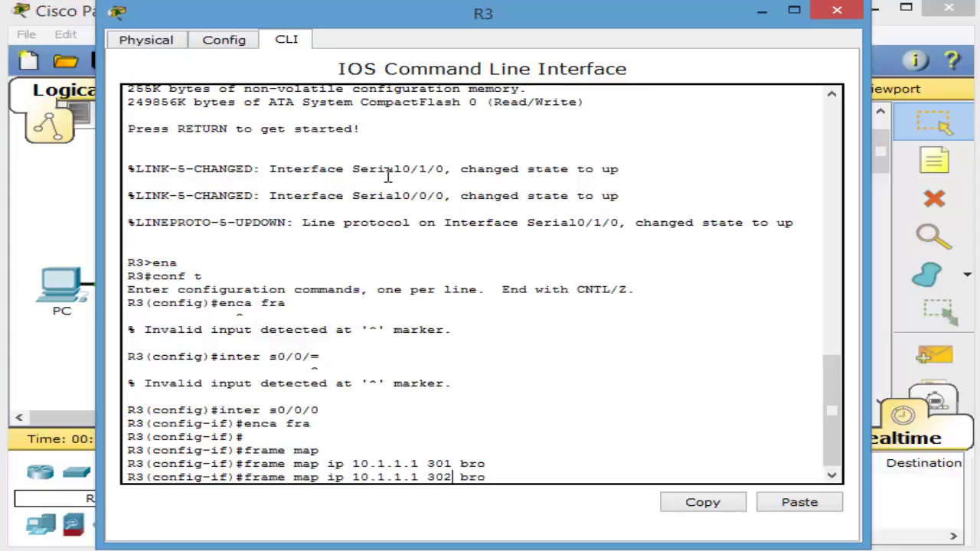
pyautogui.press('BackSpace')
pyautogui.write('2')
pyautogui.hotkey('alt', 'Tab')
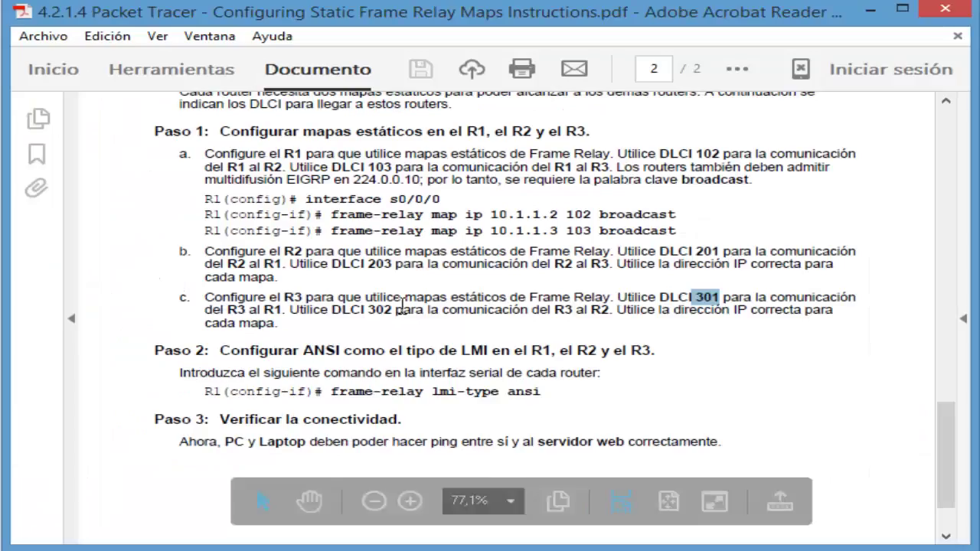
pyautogui.moveTo(337, 297)
pyautogui.mouseDown()
pyautogui.moveTo(392, 309)
pyautogui.moveTo(332, 309)
pyautogui.mouseUp()
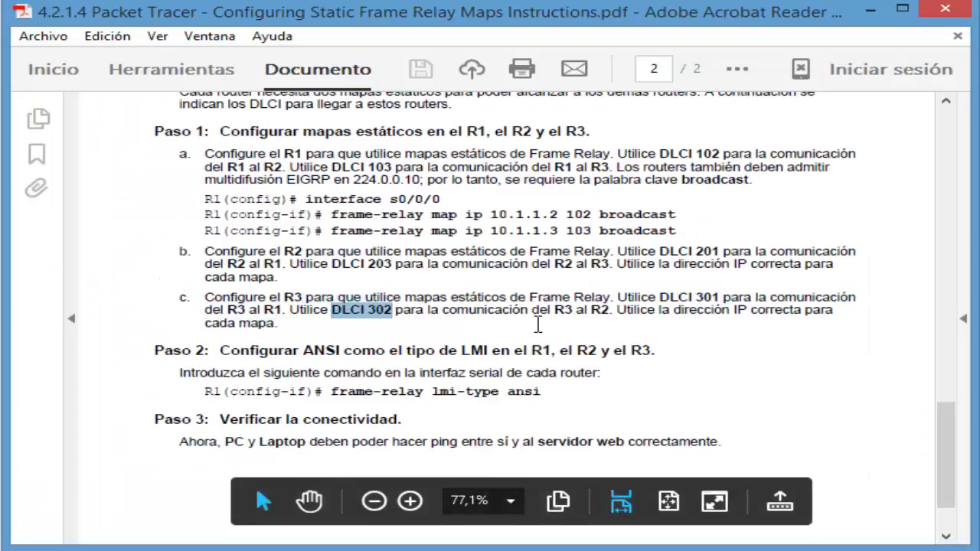
pyautogui.moveTo(612, 310); pyautogui.dragTo(562, 317)
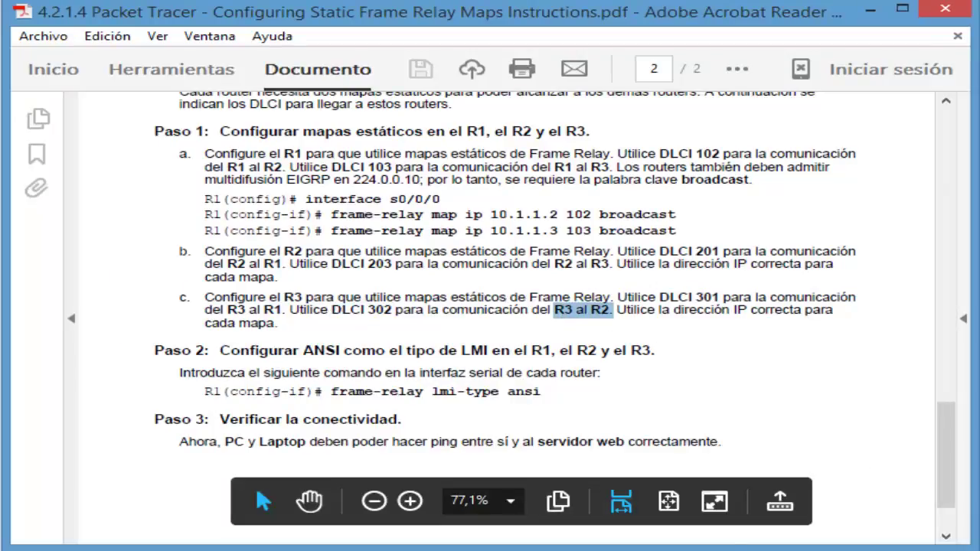
pyautogui.hotkey('alt', 'Tab')
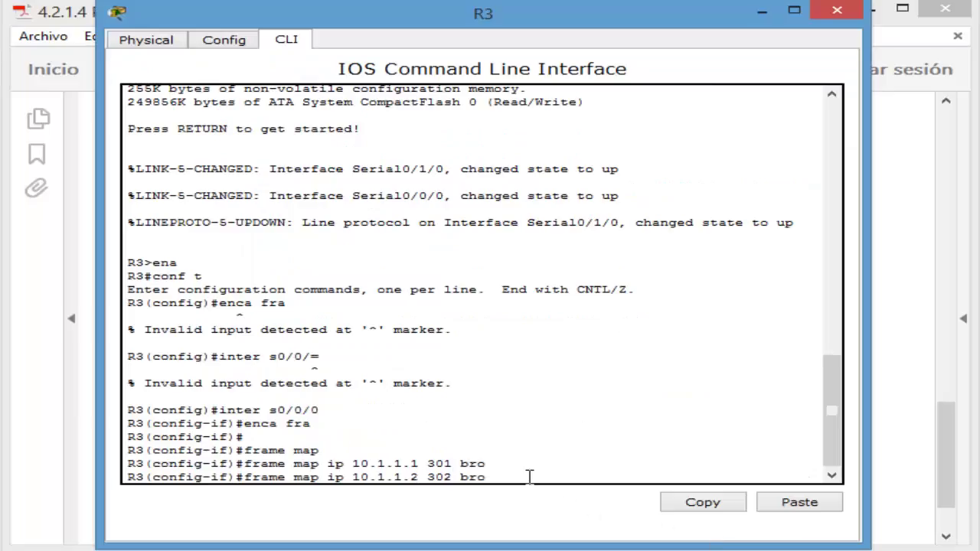
pyautogui.press('Return')
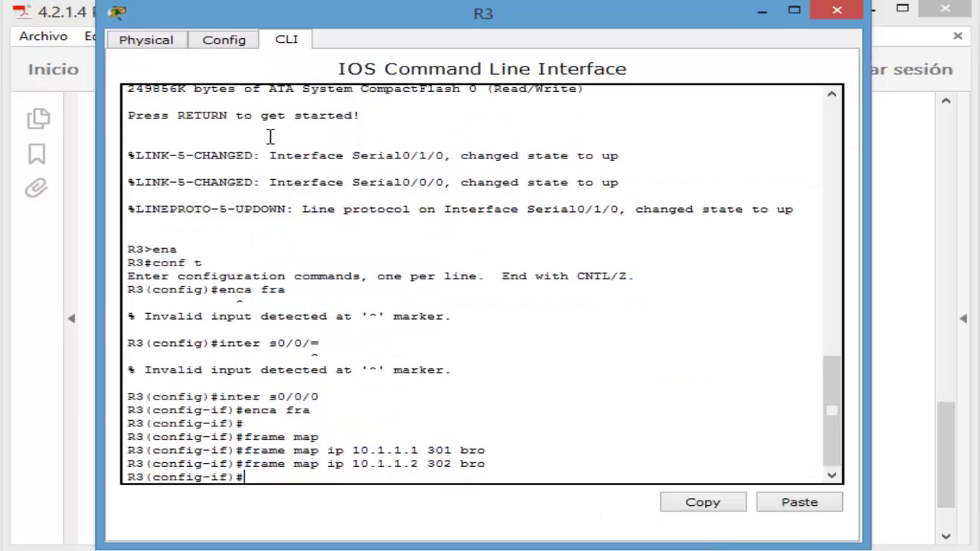
# Highlight "Configurar ANSI" in the Paso 2 heading of the instructions, return to R3, and run "do sh fram pvc"
pyautogui.click(762, 14)
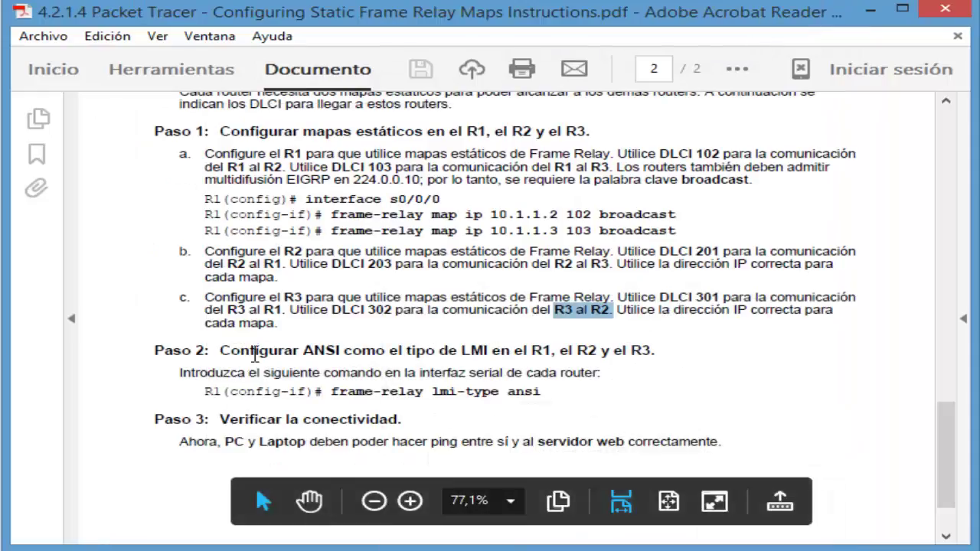
pyautogui.moveTo(222, 353); pyautogui.dragTo(340, 354)
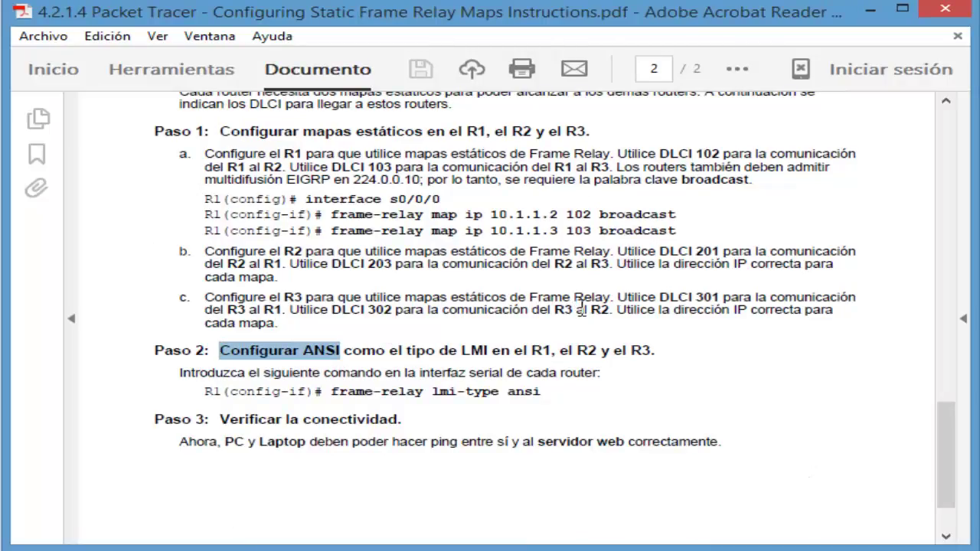
pyautogui.click(966, 548)
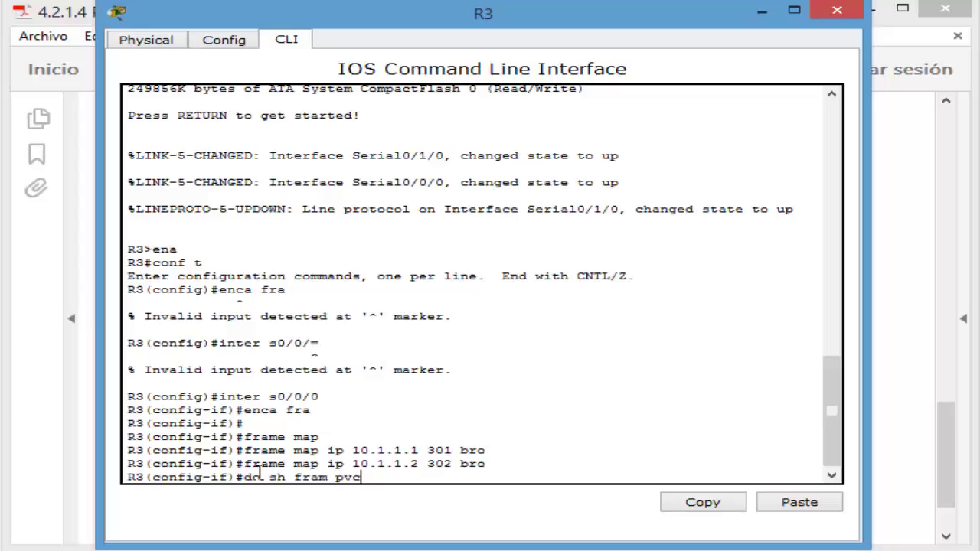
pyautogui.press('Return')
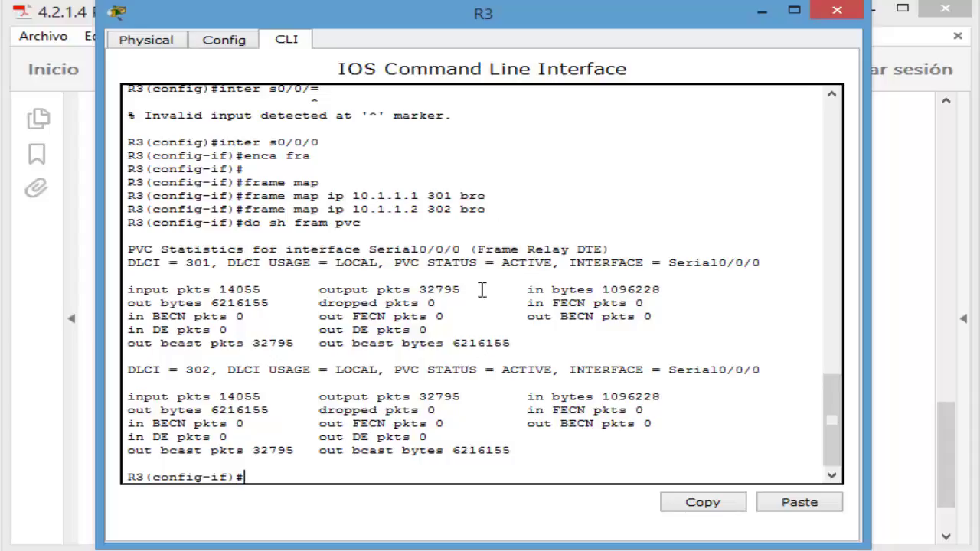
# End R3's configuration mode, list the available "sh frame-relay" options, and highlight the pvc option
pyautogui.write('end')
pyautogui.press('Return')
pyautogui.write('sh')
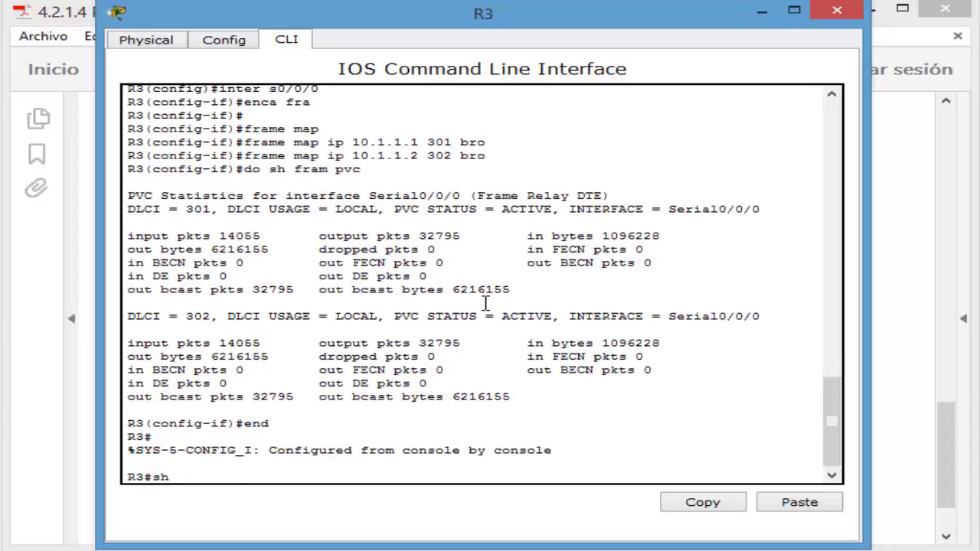
pyautogui.write(' frame')
pyautogui.press('Tab')
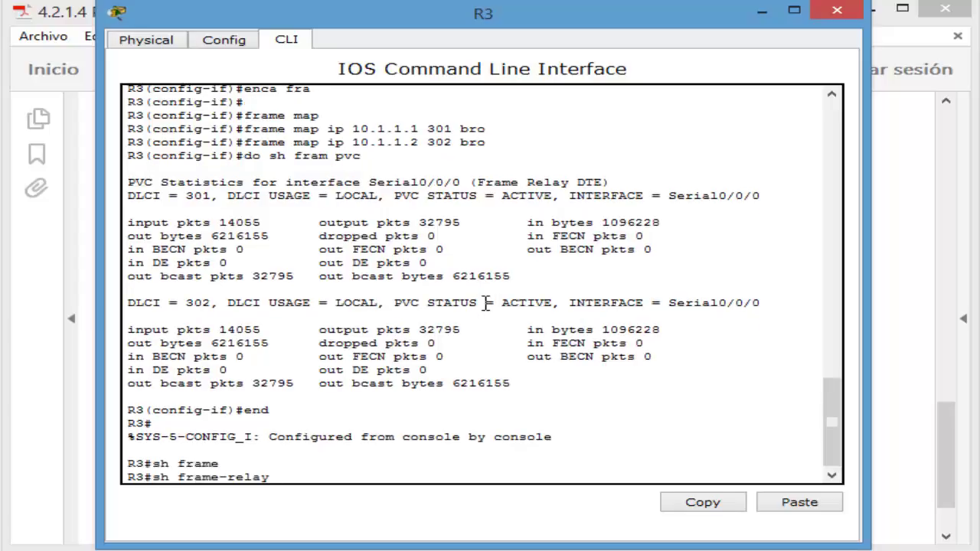
pyautogui.write('?')
pyautogui.moveTo(170, 437); pyautogui.dragTo(144, 464)
pyautogui.click(361, 382)
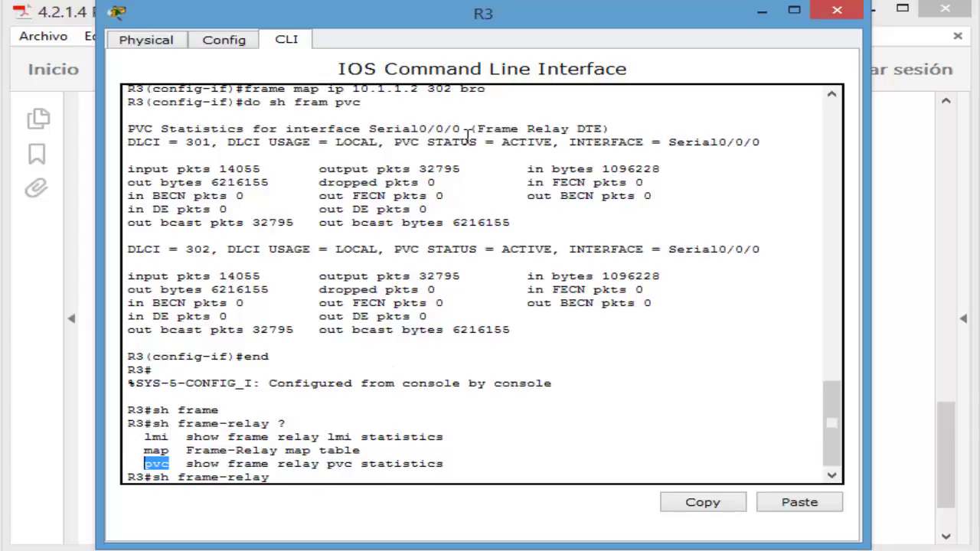
# Examine the DLCI numbers, interface, PVC status and FECN/BECN counters in R3's PVC statistics
pyautogui.moveTo(210, 143); pyautogui.dragTo(107, 139)
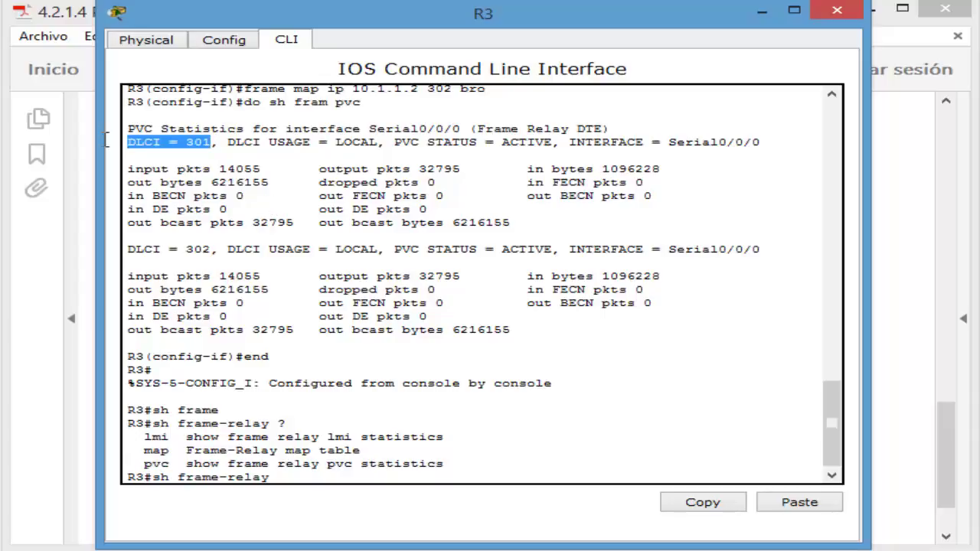
pyautogui.moveTo(211, 249); pyautogui.dragTo(127, 249)
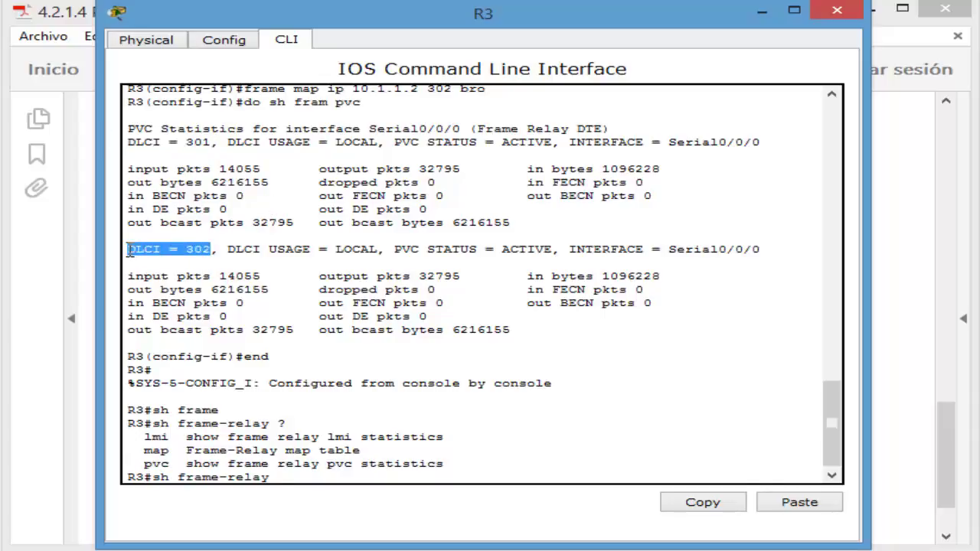
pyautogui.moveTo(772, 249); pyautogui.dragTo(570, 249)
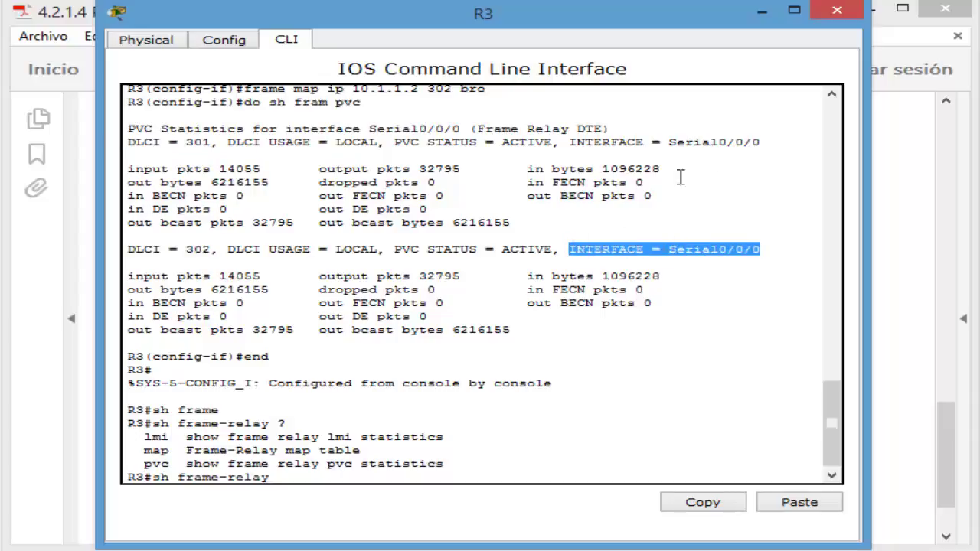
pyautogui.click(759, 141)
pyautogui.moveTo(603, 149); pyautogui.dragTo(586, 145)
pyautogui.moveTo(549, 248); pyautogui.dragTo(494, 251)
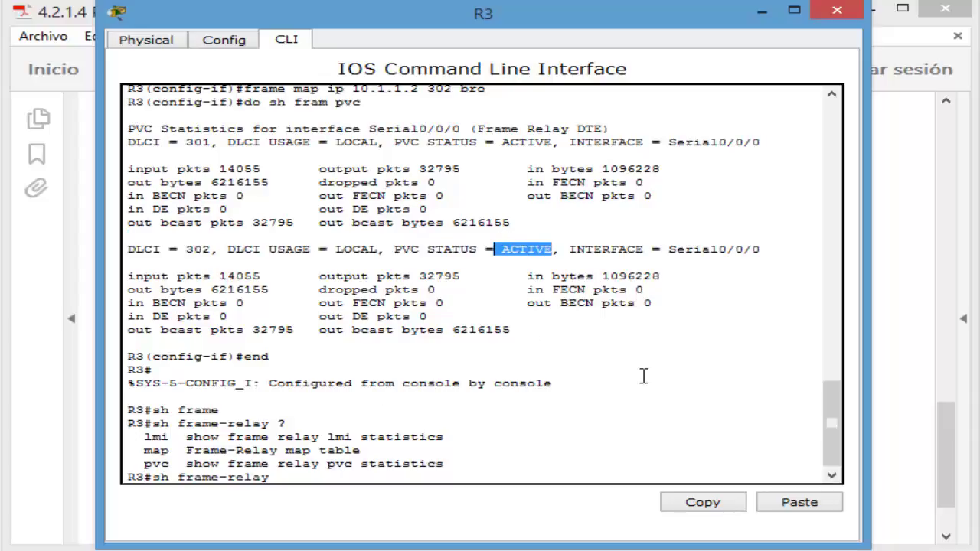
pyautogui.moveTo(587, 291); pyautogui.dragTo(547, 291)
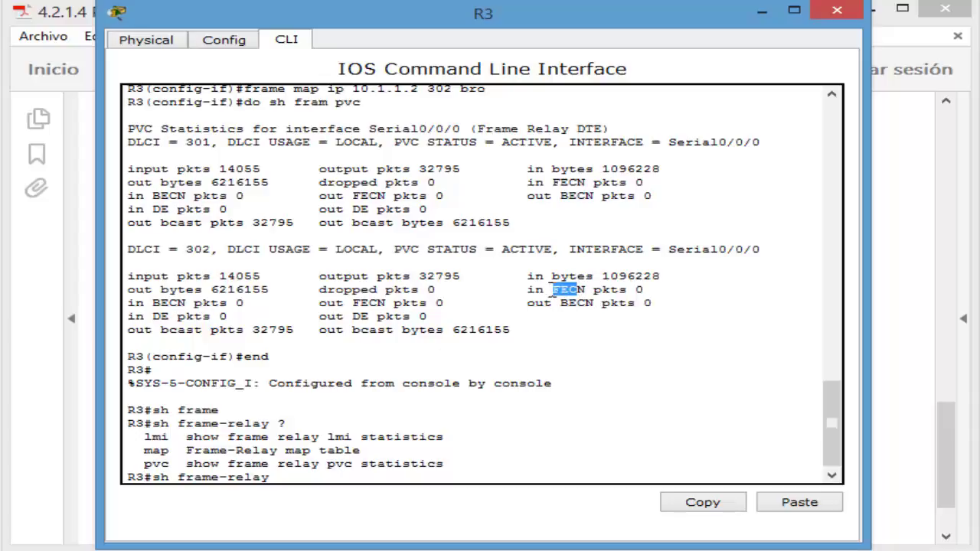
pyautogui.moveTo(604, 303); pyautogui.dragTo(560, 302)
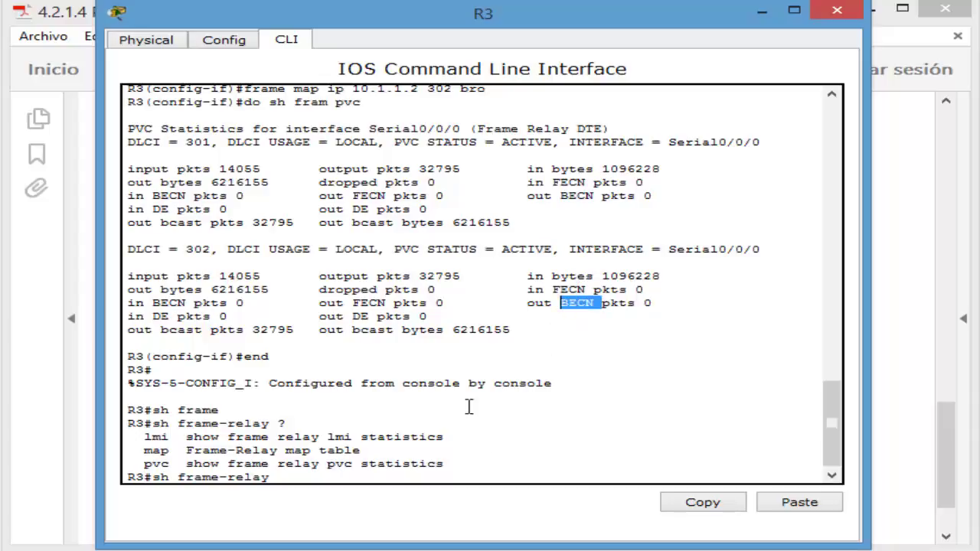
# Display R3's Frame Relay map table with "sh frame-relay map"
pyautogui.click(350, 472)
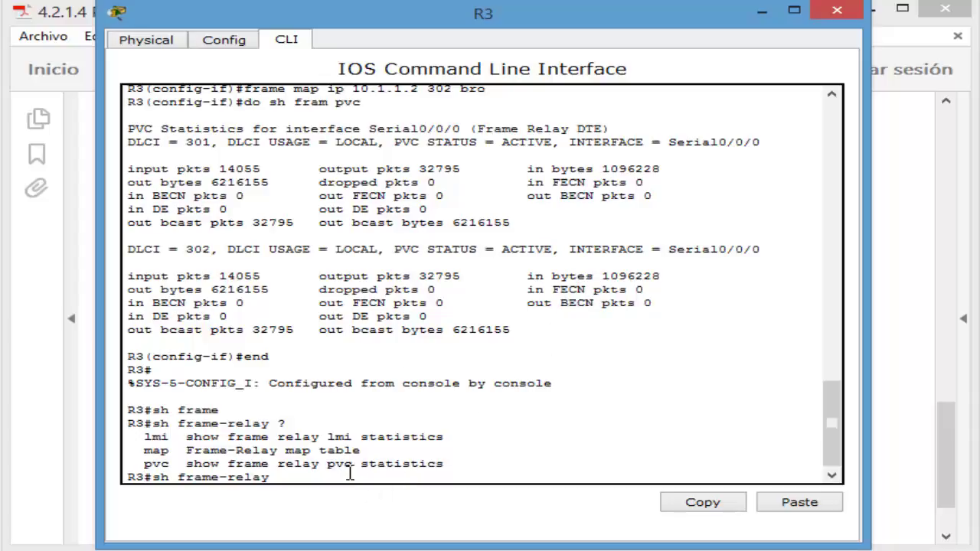
pyautogui.press('Up')
pyautogui.press('Up')
pyautogui.press('Down')
pyautogui.write('map')
pyautogui.press('Return')
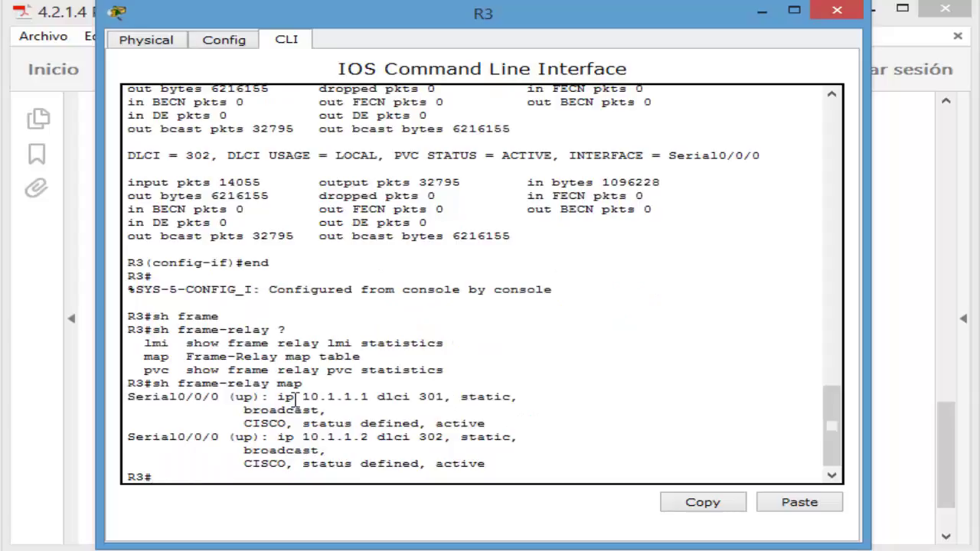
# Examine the interfaces, IP addresses, DLCIs, encapsulation, broadcast, static and status entries in R3's Frame Relay map table
pyautogui.moveTo(128, 399); pyautogui.dragTo(218, 405)
pyautogui.moveTo(127, 450); pyautogui.dragTo(220, 435)
pyautogui.click(260, 424)
pyautogui.moveTo(369, 397); pyautogui.dragTo(302, 397)
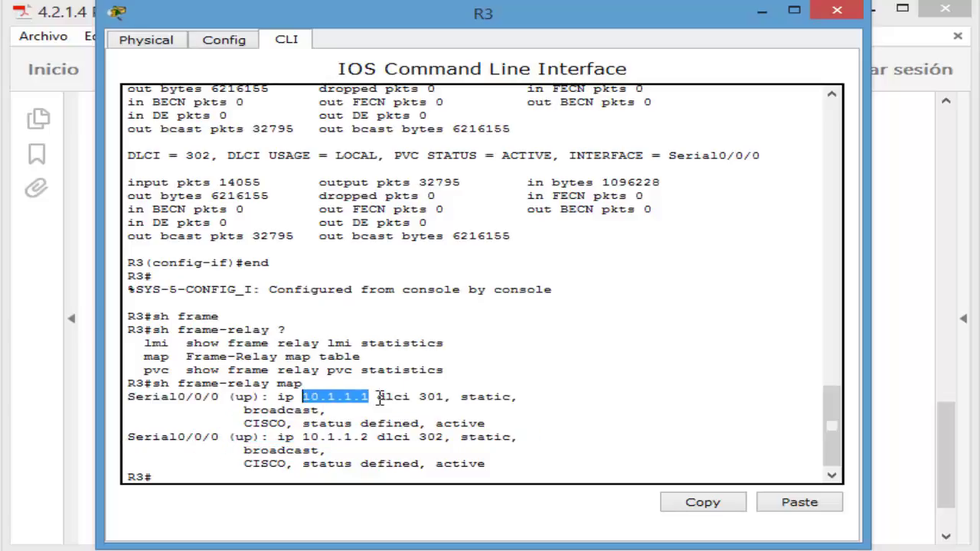
pyautogui.moveTo(443, 396); pyautogui.dragTo(424, 392)
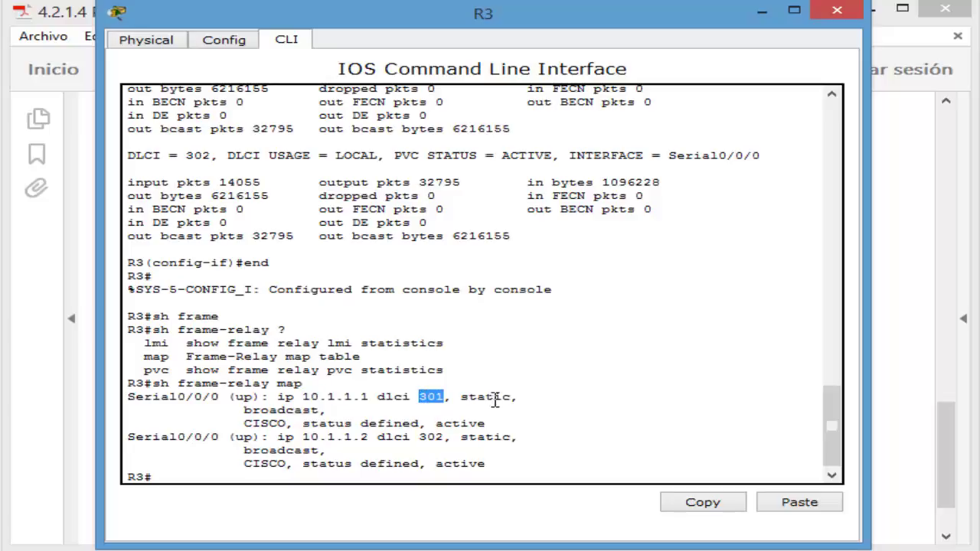
pyautogui.moveTo(370, 437); pyautogui.dragTo(308, 438)
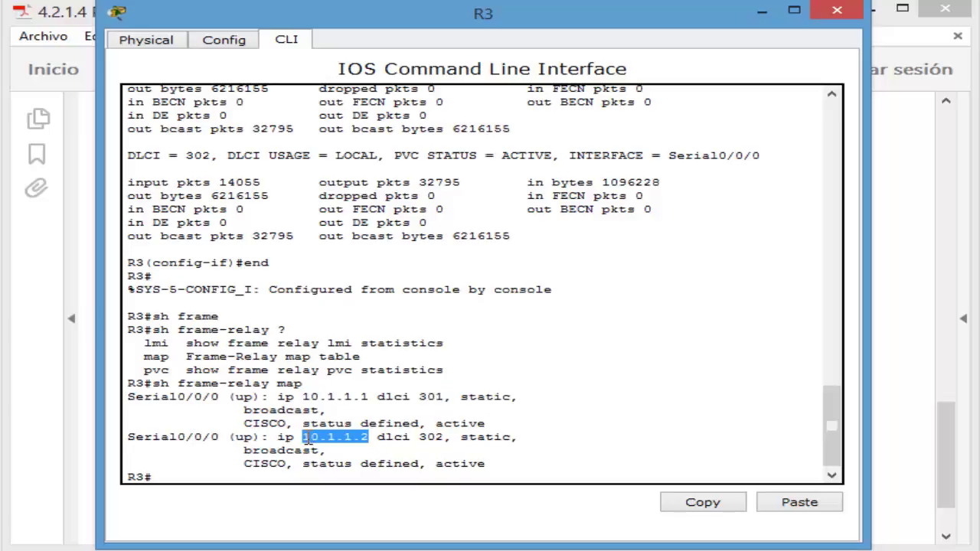
pyautogui.moveTo(442, 437); pyautogui.dragTo(420, 437)
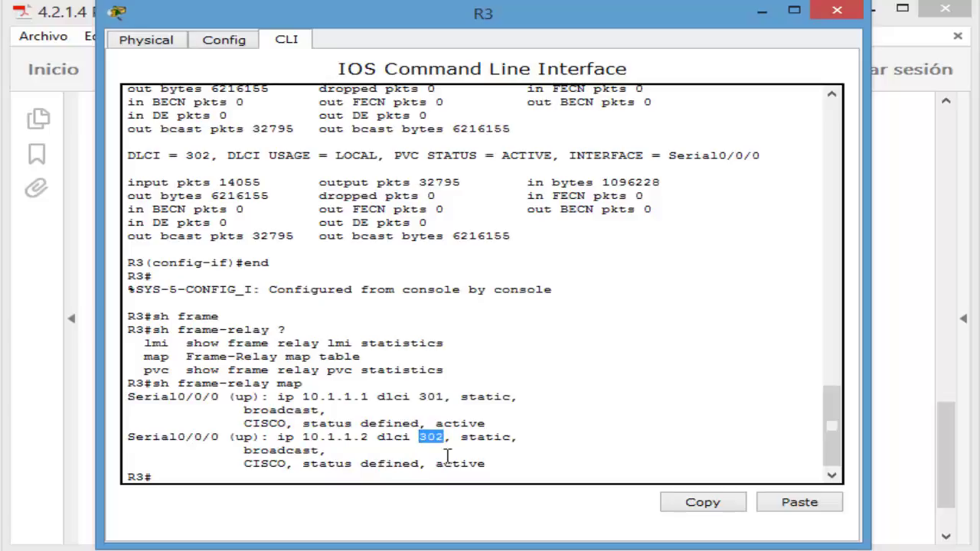
pyautogui.moveTo(287, 463); pyautogui.dragTo(243, 466)
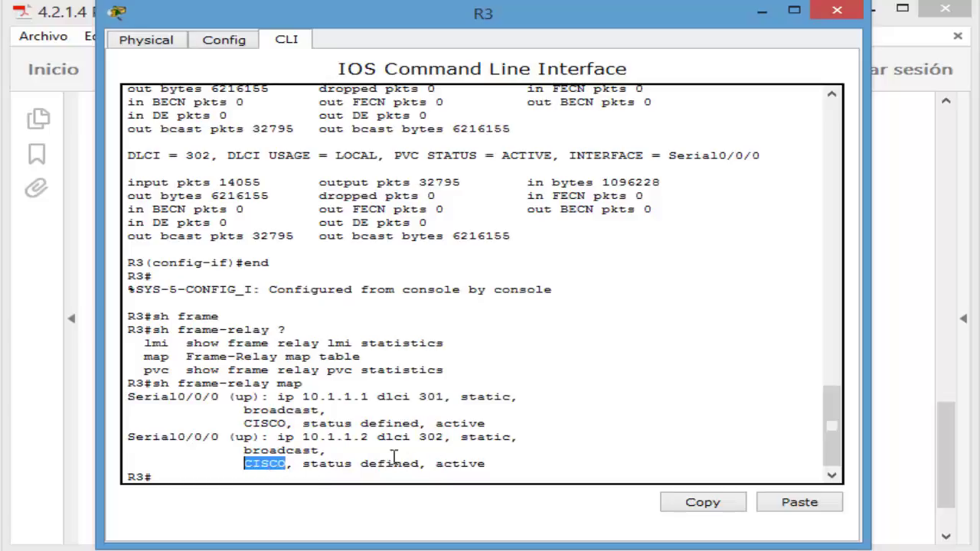
pyautogui.moveTo(320, 451); pyautogui.dragTo(241, 448)
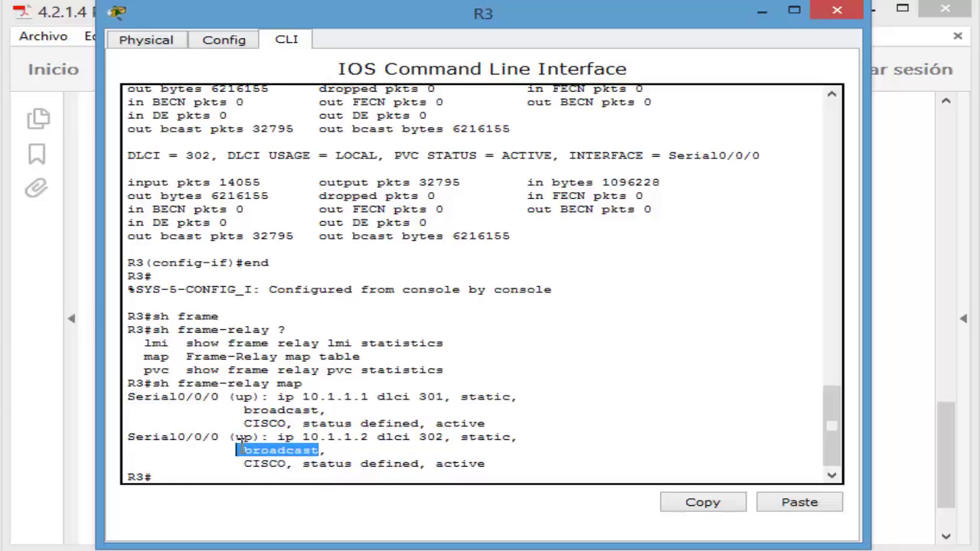
pyautogui.moveTo(511, 436); pyautogui.dragTo(461, 437)
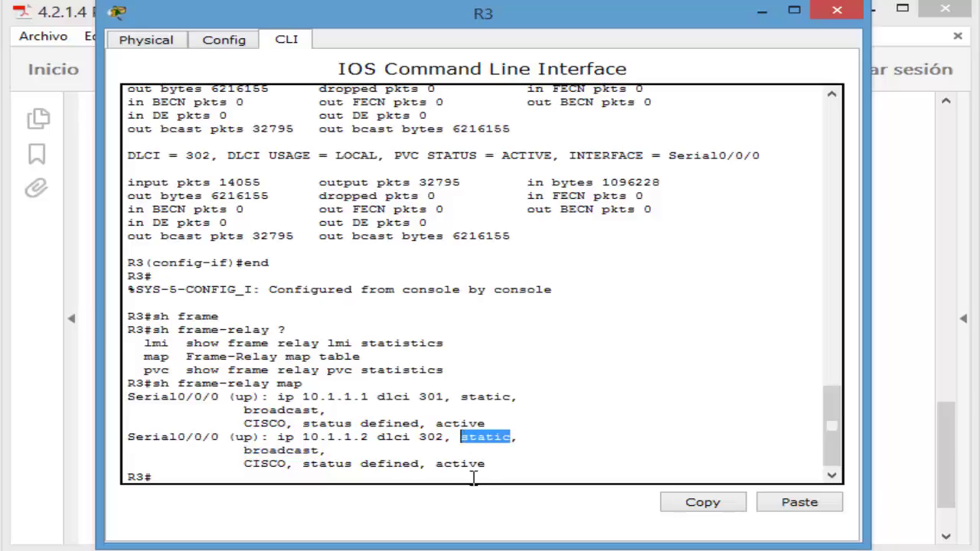
pyautogui.moveTo(474, 477); pyautogui.dragTo(437, 464)
# Display R3's running configuration with "sh run" and page through to its end
pyautogui.click(271, 477)
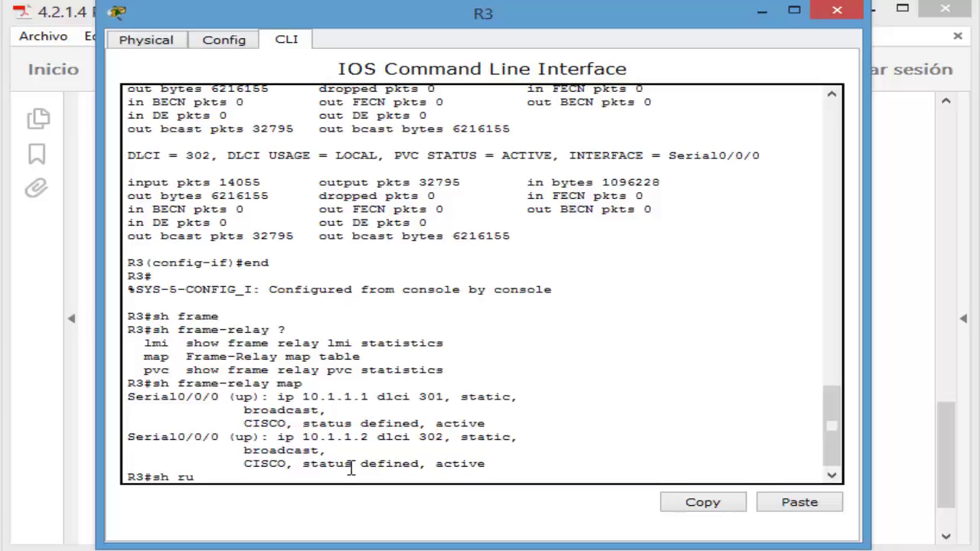
pyautogui.write('sh run')
pyautogui.press('Return')
pyautogui.press('space')
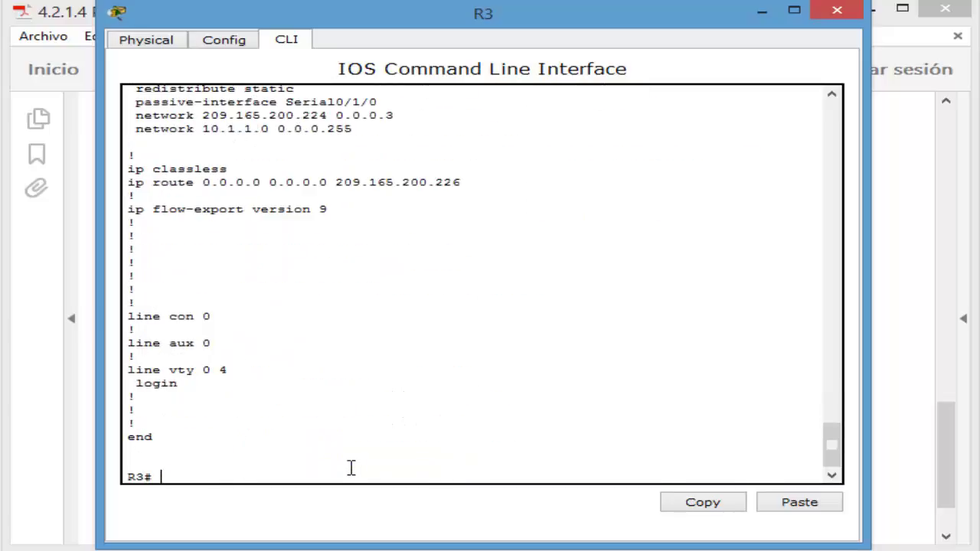
# Examine the router EIGRP 1 section of R3's running configuration and close R3's window
pyautogui.scroll(5, 351, 459)
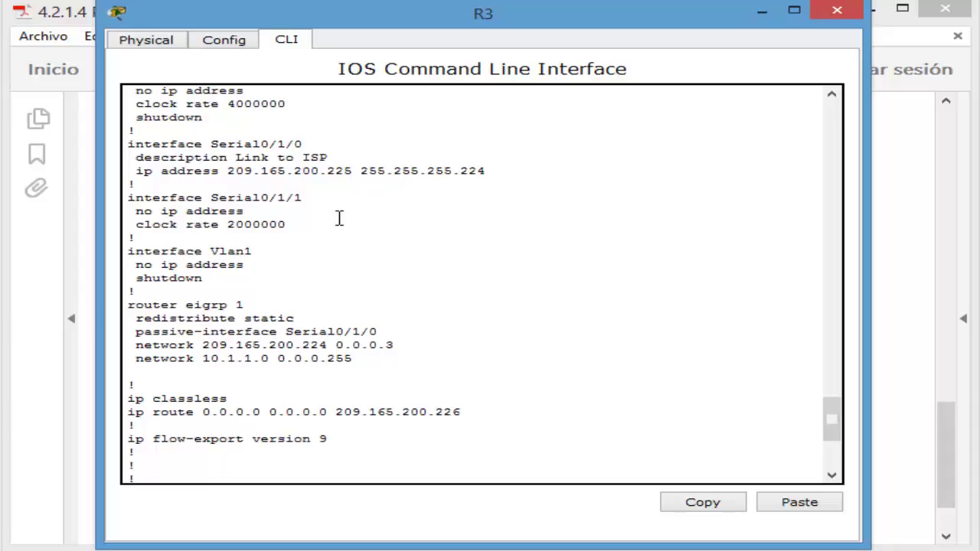
pyautogui.moveTo(368, 363); pyautogui.dragTo(141, 307)
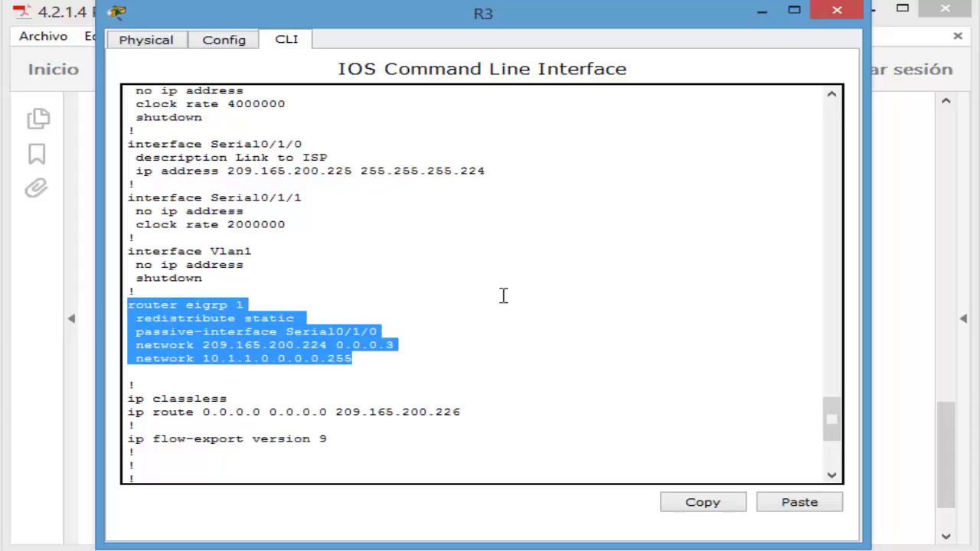
pyautogui.click(835, 11)
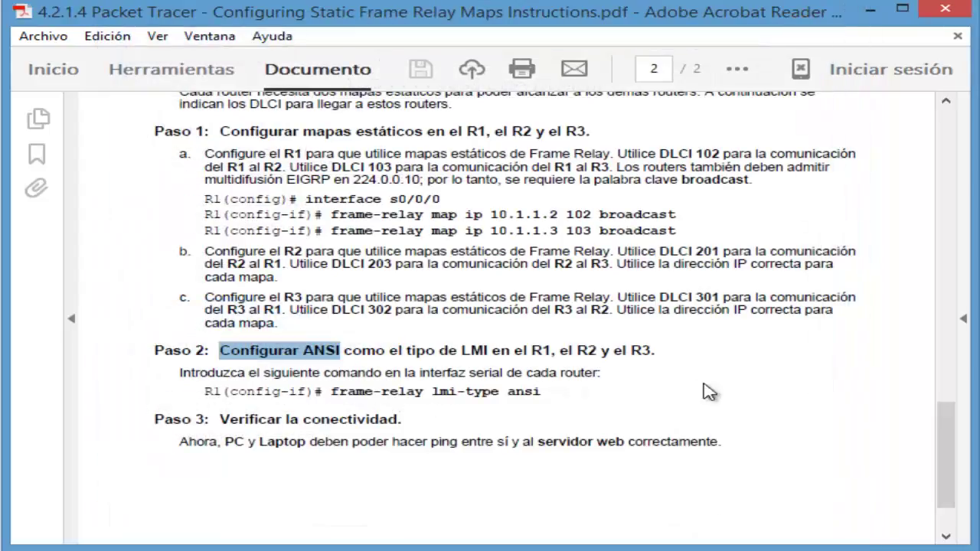
# Switch to Packet Tracer and display R1's running configuration with "do sh run"
pyautogui.moveTo(843, 550)
pyautogui.click(911, 545)
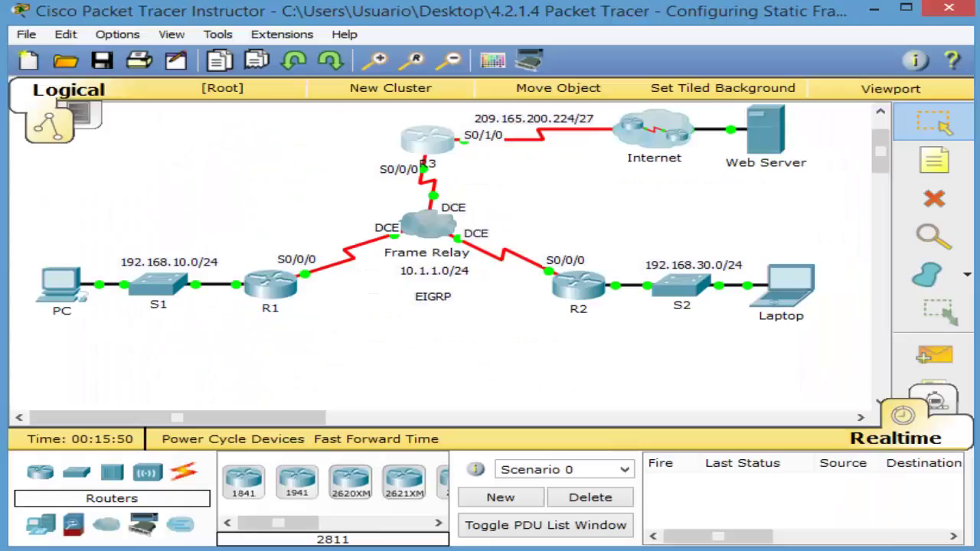
pyautogui.click(280, 305)
pyautogui.moveTo(821, 129); pyautogui.dragTo(504, 26)
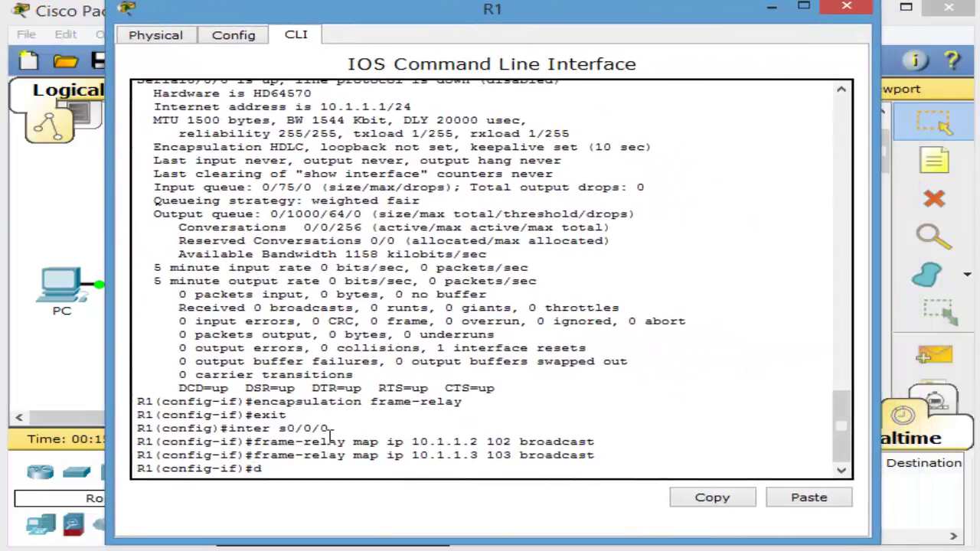
pyautogui.write('o sh run')
pyautogui.press('Return')
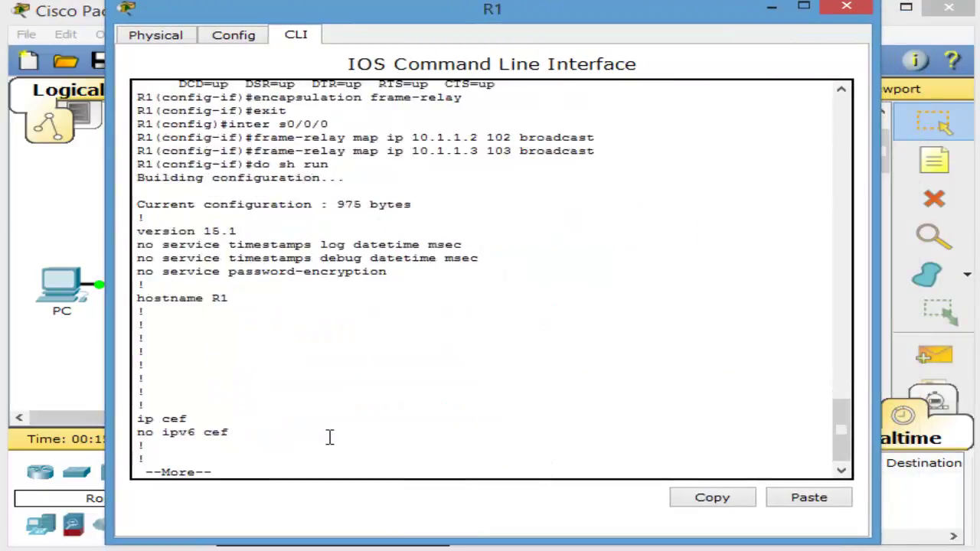
# Page through R1's running configuration, examine its router EIGRP 1 section and close R1's window
pyautogui.press('space')
pyautogui.press('space')
pyautogui.scroll(2, 381, 313)
pyautogui.moveTo(373, 264); pyautogui.dragTo(129, 200)
pyautogui.click(849, 6)
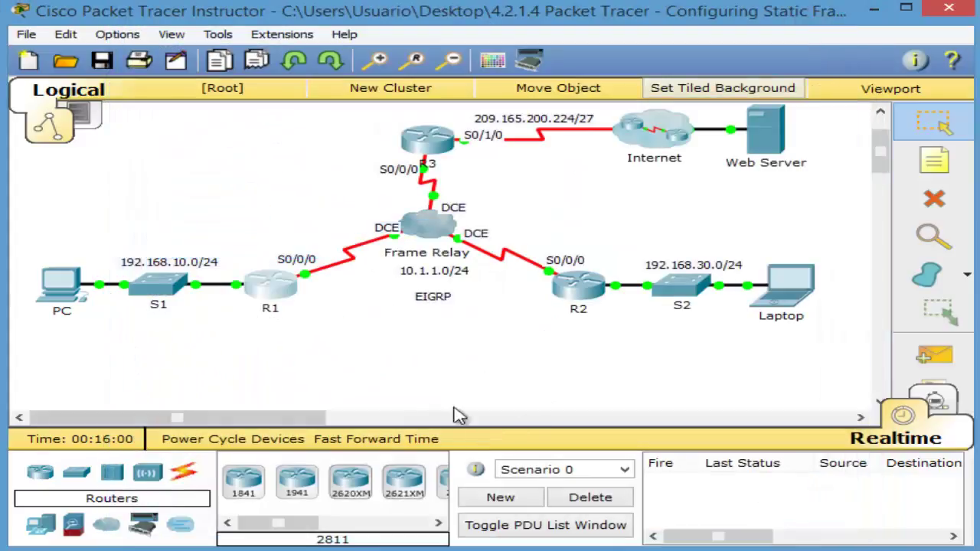
# Display R2's running configuration with "do sh run" and page to its router EIGRP 1 section
pyautogui.click(570, 285)
pyautogui.moveTo(727, 115); pyautogui.dragTo(519, 23)
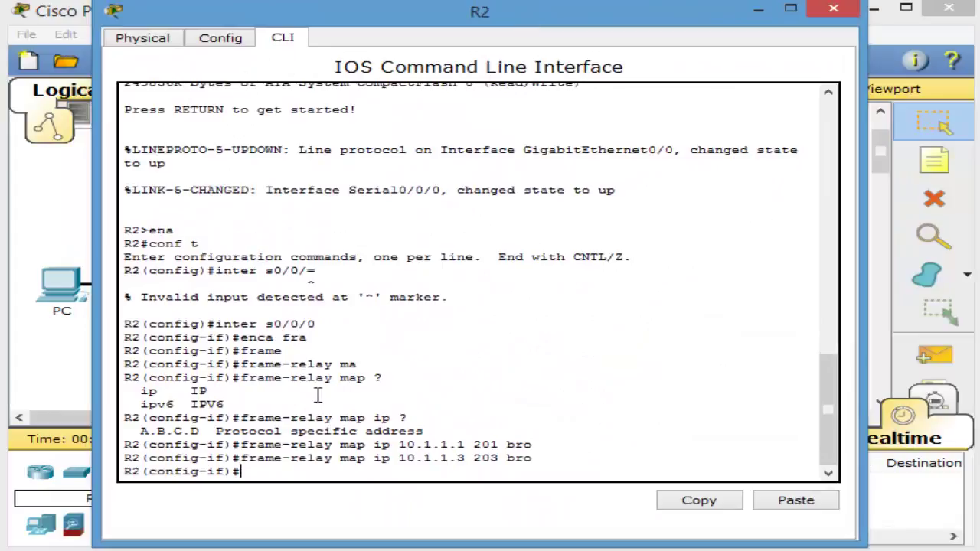
pyautogui.press('Return')
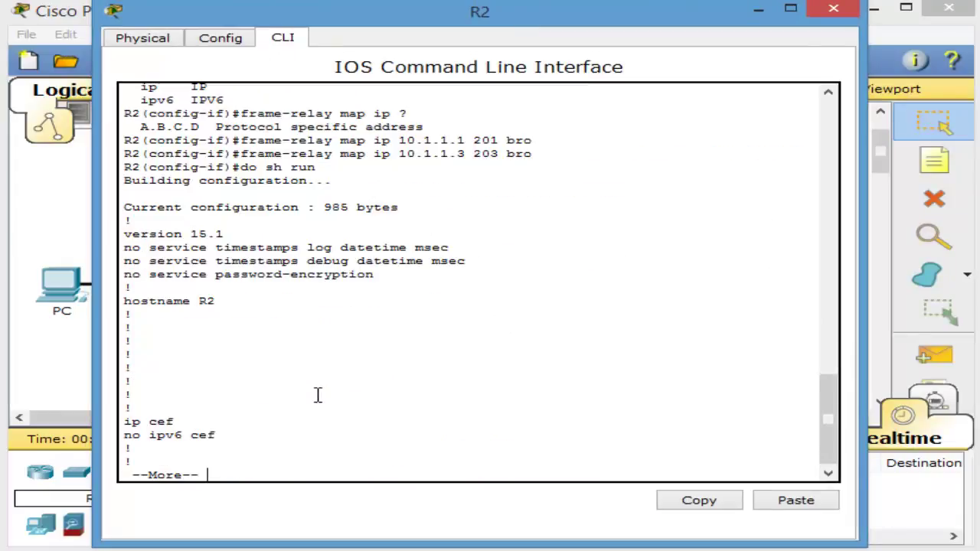
pyautogui.press('space')
pyautogui.scroll(1, 295, 433)
pyautogui.scroll(2, 295, 433)
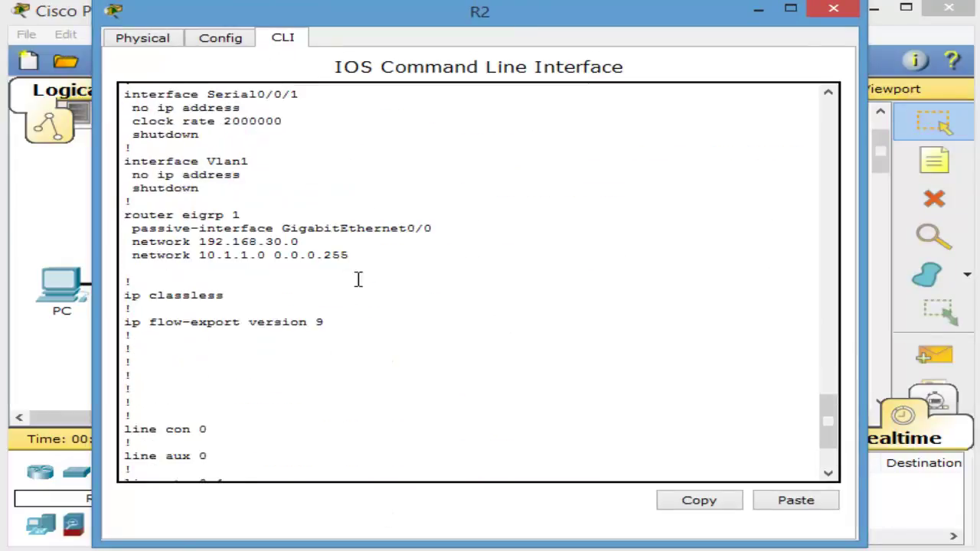
# Examine the EIGRP network statements in R2's running configuration and close R2's window
pyautogui.moveTo(357, 255); pyautogui.dragTo(124, 201)
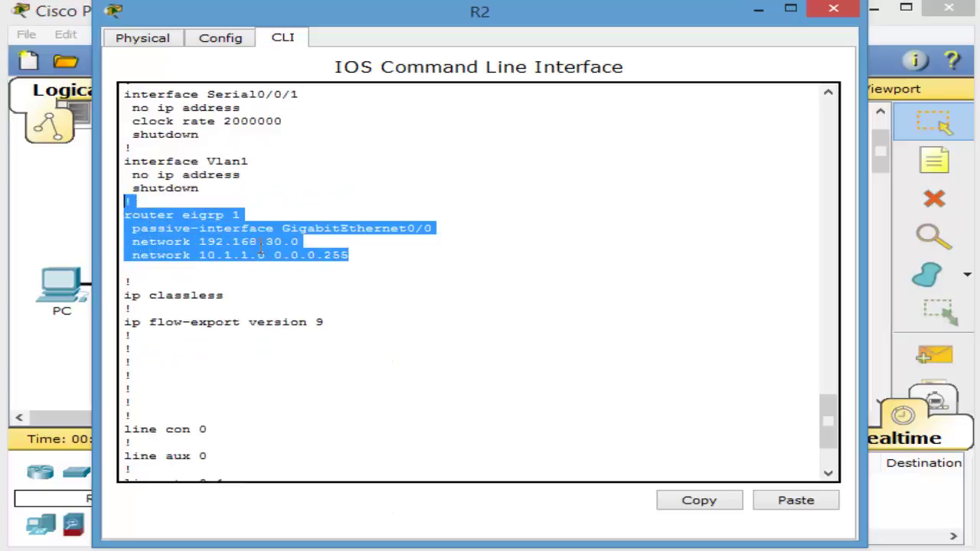
pyautogui.click(362, 255)
pyautogui.moveTo(362, 255); pyautogui.dragTo(199, 256)
pyautogui.moveTo(302, 241); pyautogui.dragTo(124, 241)
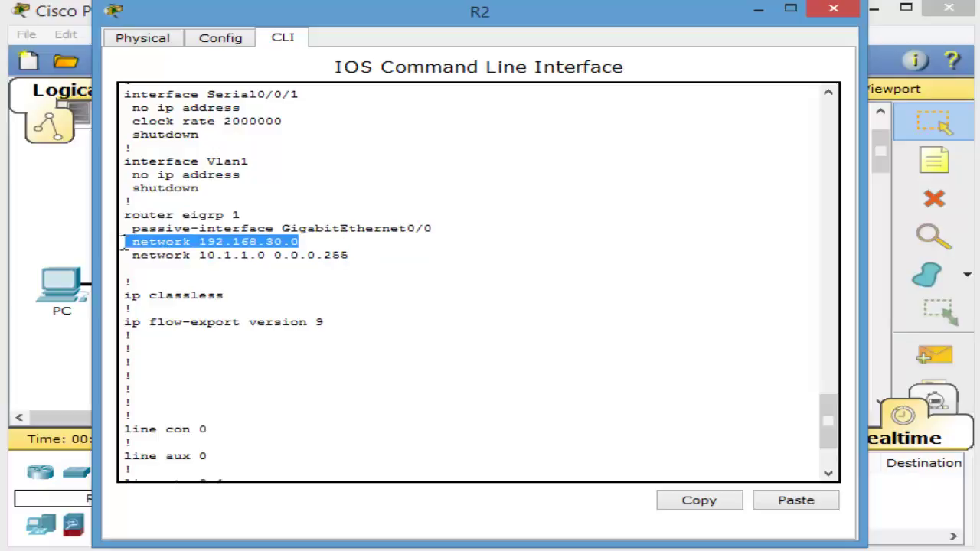
pyautogui.click(830, 9)
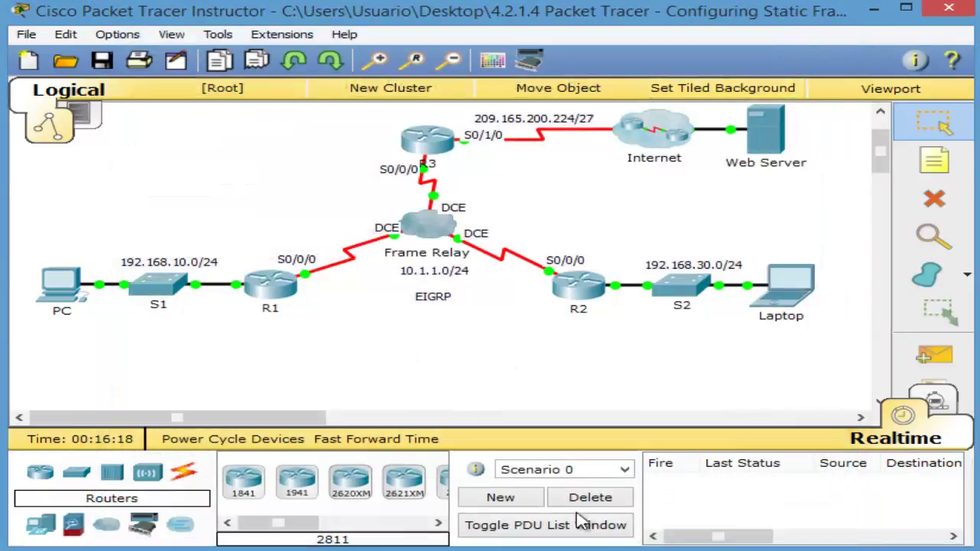
# Switch to the PDF instructions in Acrobat Reader and read Paso 2 on configuring ANSI as the LMI type
pyautogui.hotkey('alt', 'Tab')
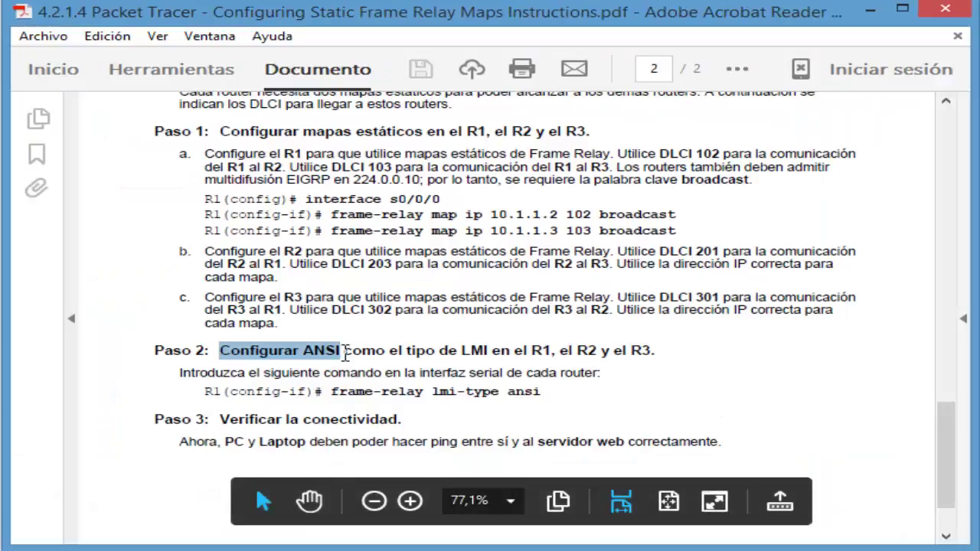
pyautogui.moveTo(342, 351); pyautogui.dragTo(220, 350)
pyautogui.moveTo(241, 377); pyautogui.dragTo(601, 375)
pyautogui.moveTo(553, 395); pyautogui.dragTo(330, 391)
pyautogui.click(559, 407)
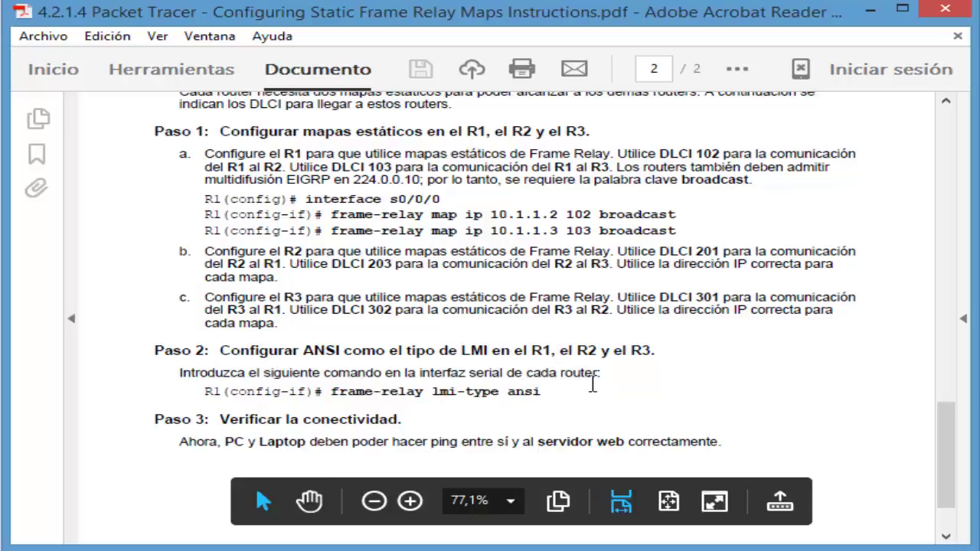
pyautogui.scroll(-1, 647, 371)
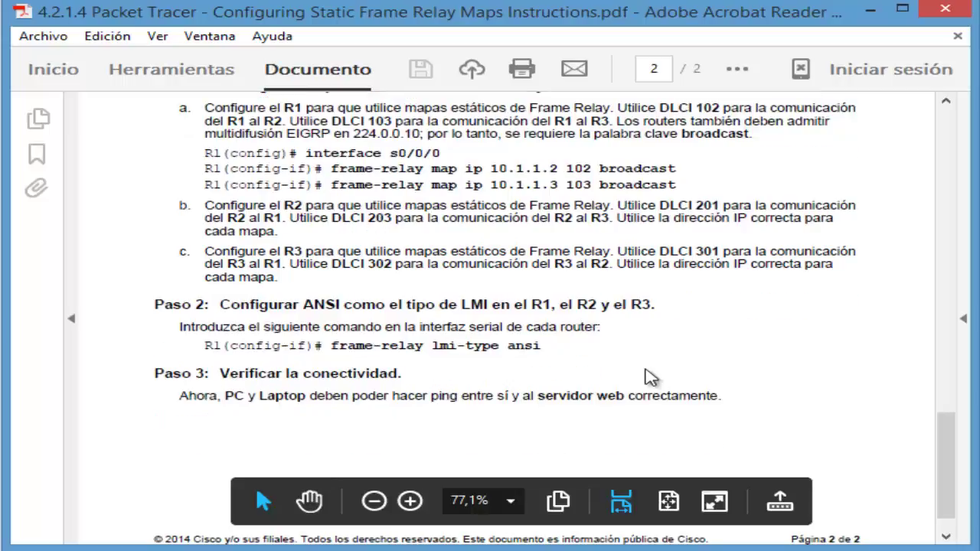
pyautogui.moveTo(542, 346); pyautogui.dragTo(507, 344)
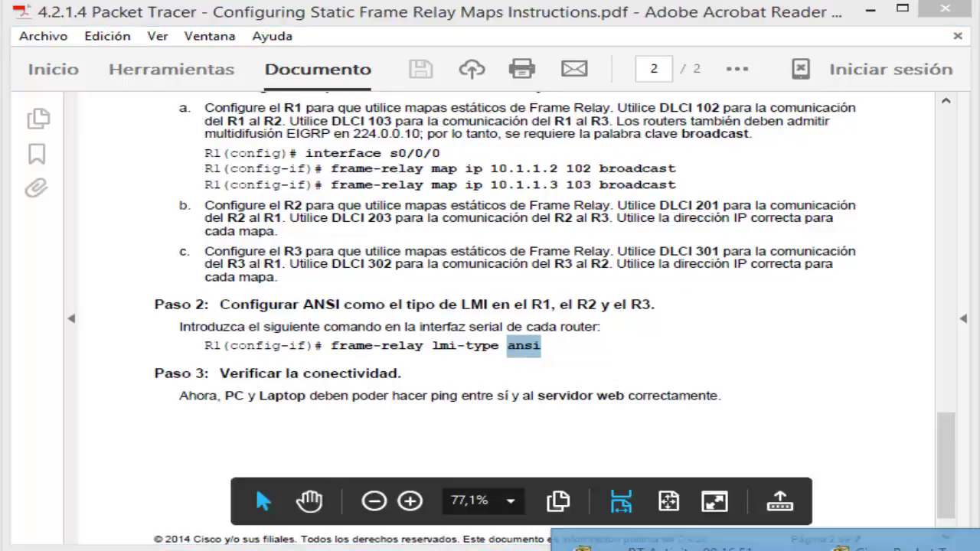
# Switch to Packet Tracer, list R1's available LMI types with "frame-relay lmi-type ?", and minimize R1's window
pyautogui.click(850, 540)
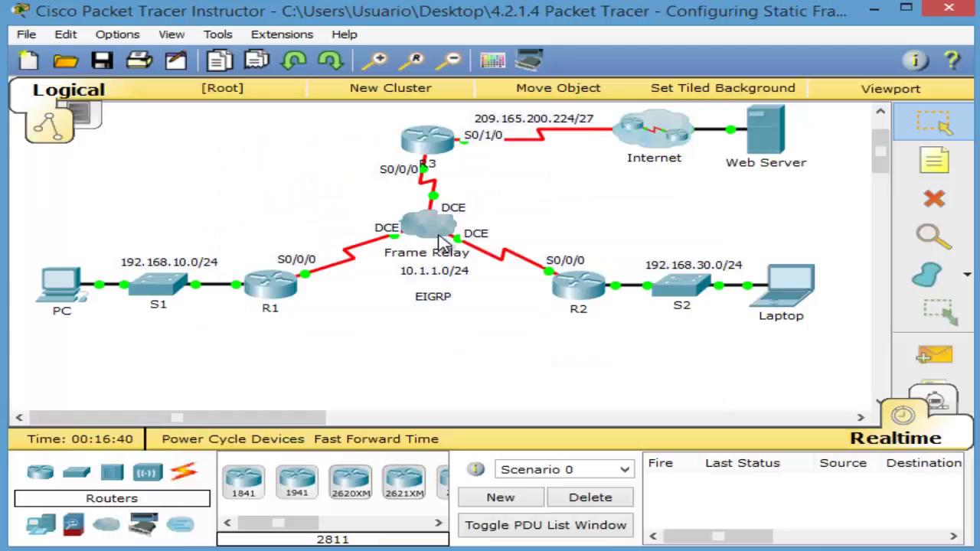
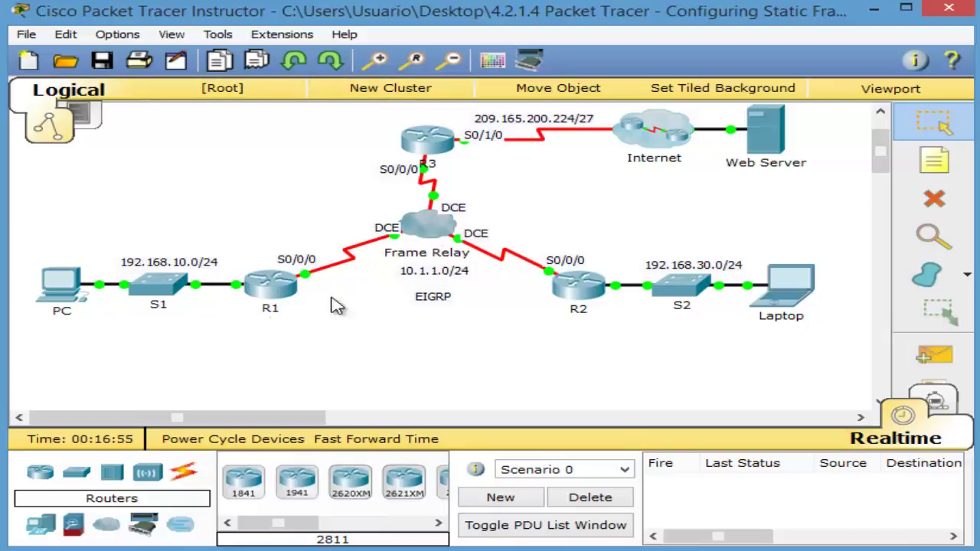
pyautogui.click(268, 290)
pyautogui.moveTo(778, 120); pyautogui.dragTo(443, 17)
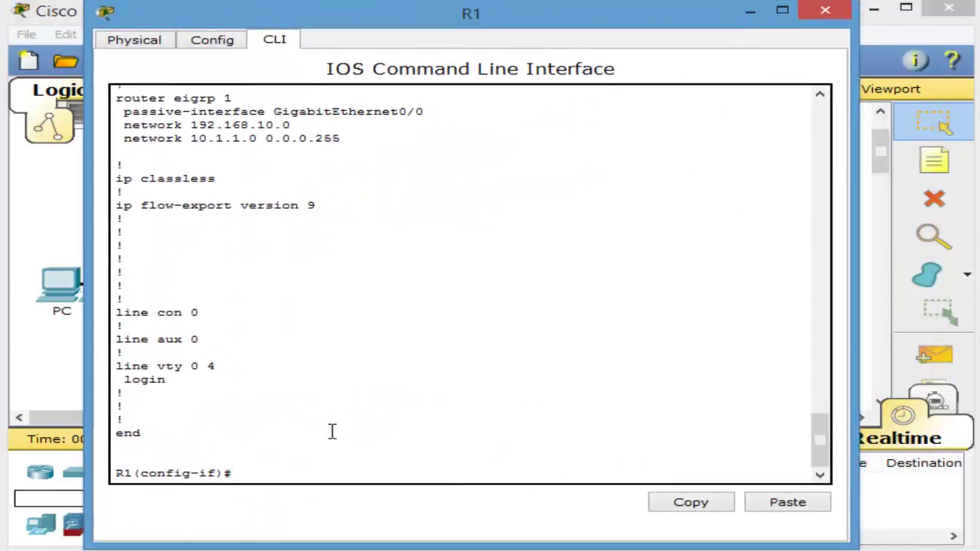
pyautogui.write('f')
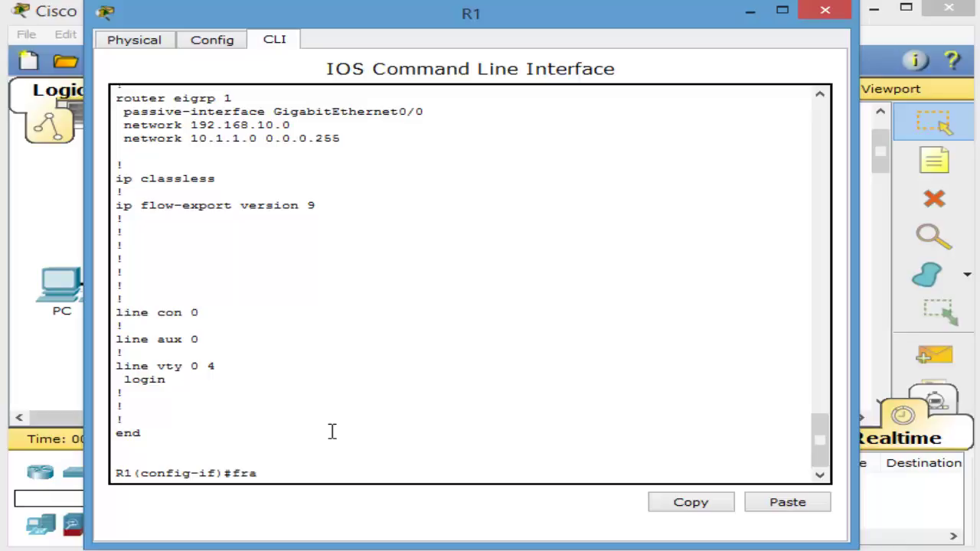
pyautogui.write('rame')
pyautogui.press('Tab')
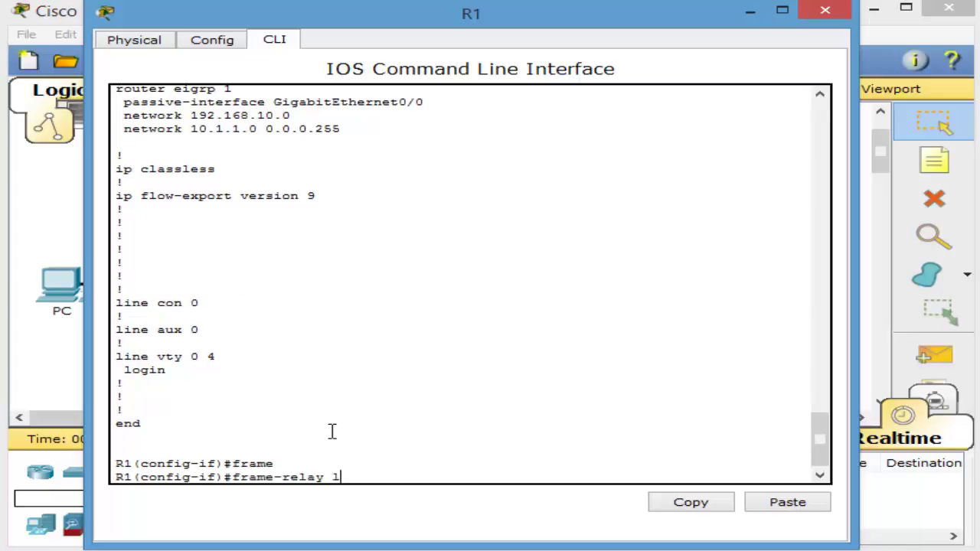
pyautogui.write('lmi')
pyautogui.press('Tab')
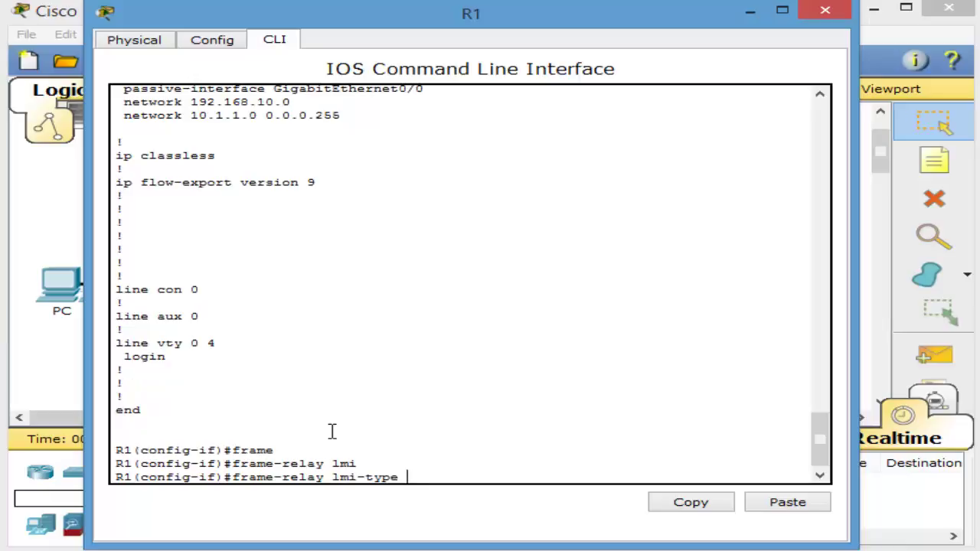
pyautogui.write('?')
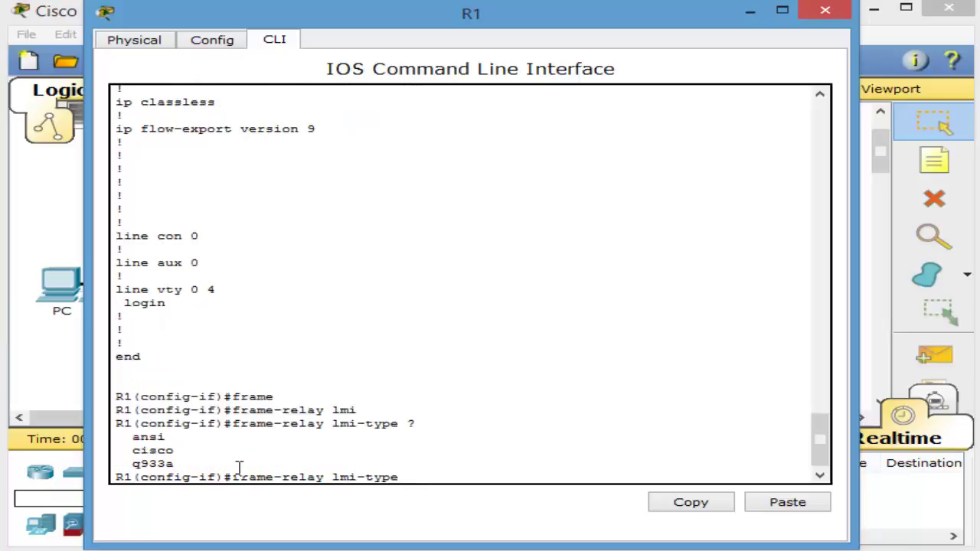
pyautogui.moveTo(132, 436); pyautogui.dragTo(174, 464)
pyautogui.click(563, 412)
pyautogui.click(763, 12)
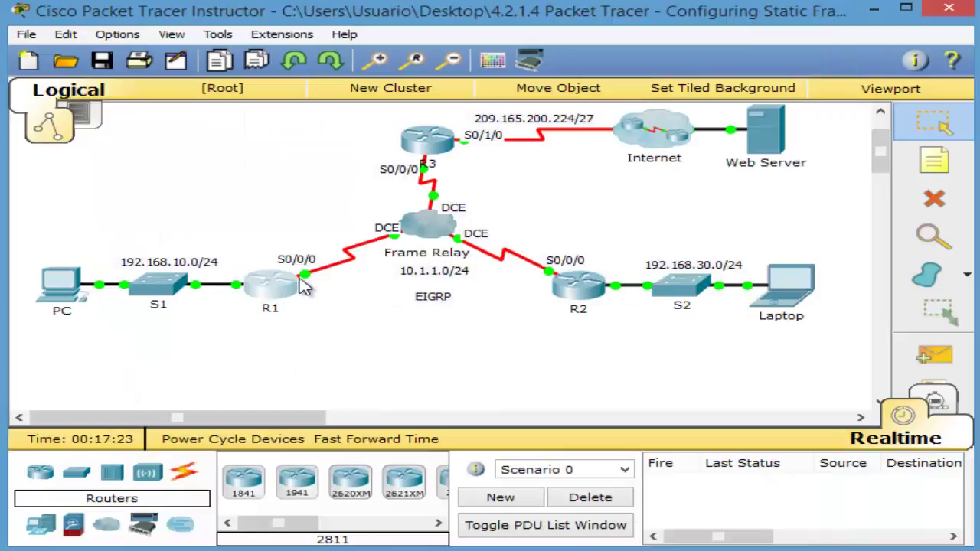
# Restore R1's window, look back over its earlier Frame Relay commands and clear the unfinished "frame-relay lmi-type" command
pyautogui.click(842, 550)
pyautogui.click(972, 550)
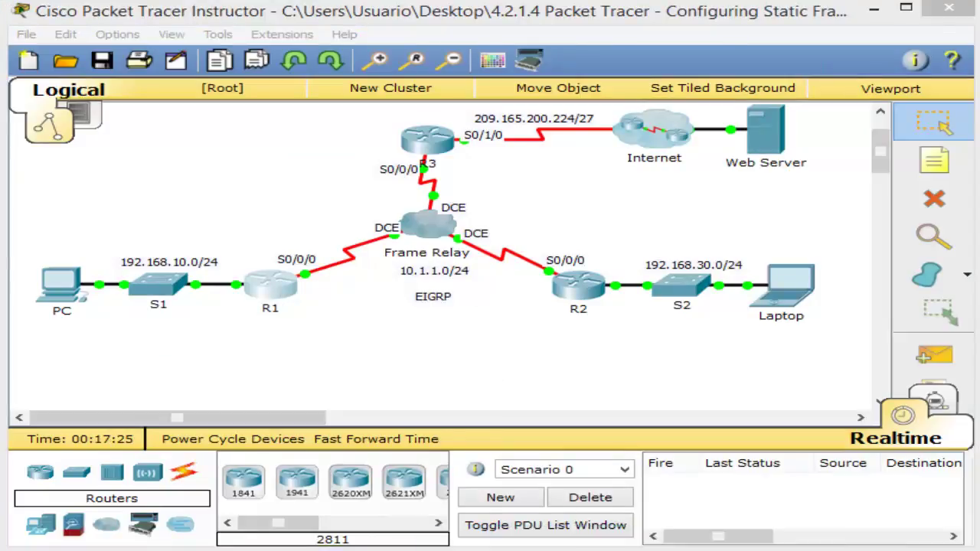
pyautogui.scroll(20, 394, 415)
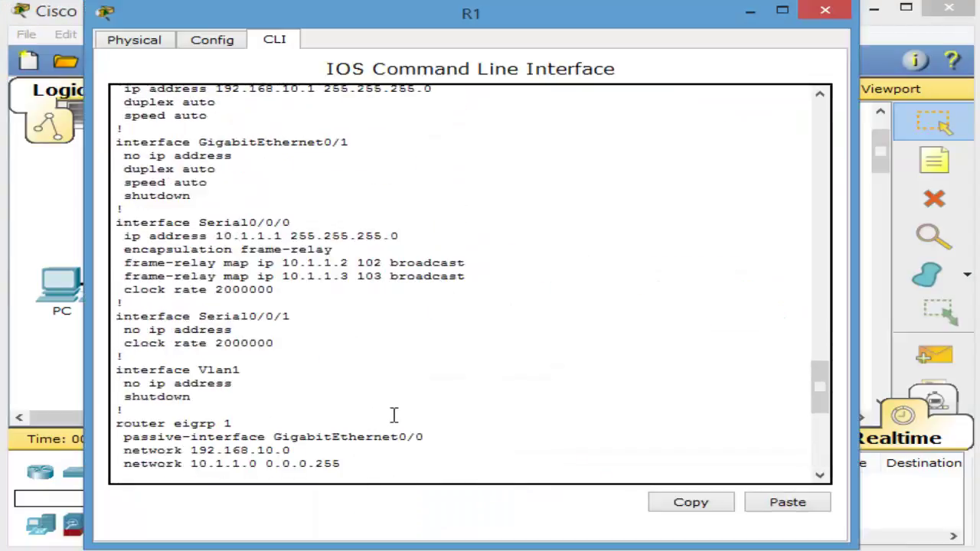
pyautogui.scroll(10, 394, 415)
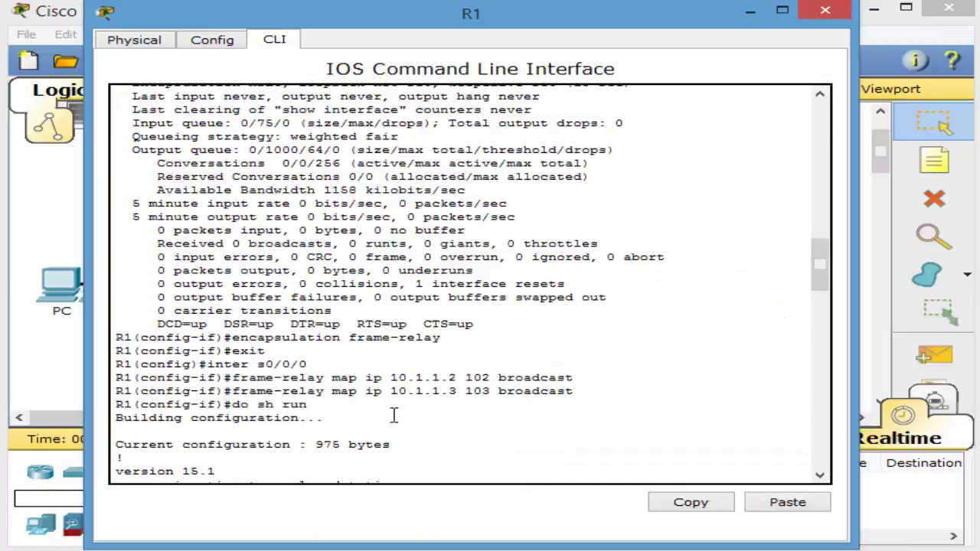
pyautogui.scroll(2, 394, 415)
pyautogui.scroll(-20, 393, 415)
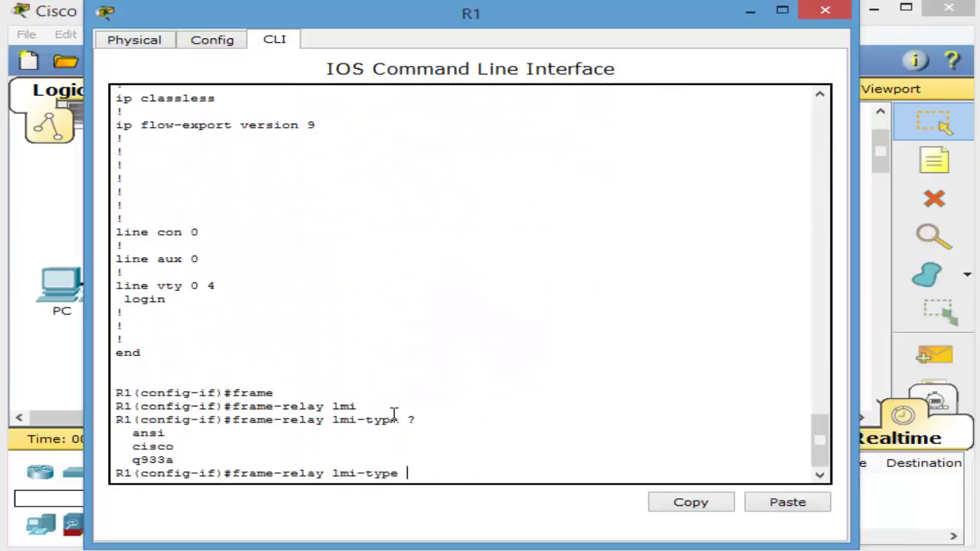
pyautogui.press('BackSpace')
pyautogui.press('BackSpace')
pyautogui.press('BackSpace')
pyautogui.press('BackSpace')
pyautogui.press('BackSpace')
pyautogui.press('BackSpace')
pyautogui.press('BackSpace')
pyautogui.press('BackSpace')
pyautogui.press('BackSpace')
pyautogui.press('BackSpace')
pyautogui.press('BackSpace')
pyautogui.press('BackSpace')
pyautogui.press('BackSpace')
pyautogui.press('BackSpace')
pyautogui.press('BackSpace')
pyautogui.press('BackSpace')
pyautogui.press('BackSpace')
pyautogui.press('BackSpace')
pyautogui.press('BackSpace')
pyautogui.press('BackSpace')
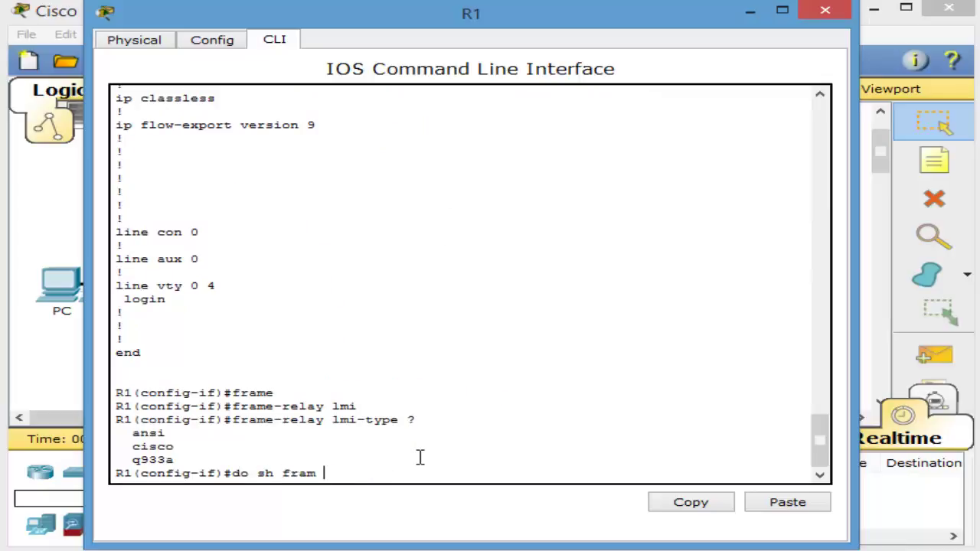
# Display R1's LMI statistics with "do sh fram lmi", examine the LMI type and minimize R1's window
pyautogui.write('do sh fram lmi')
pyautogui.press('Return')
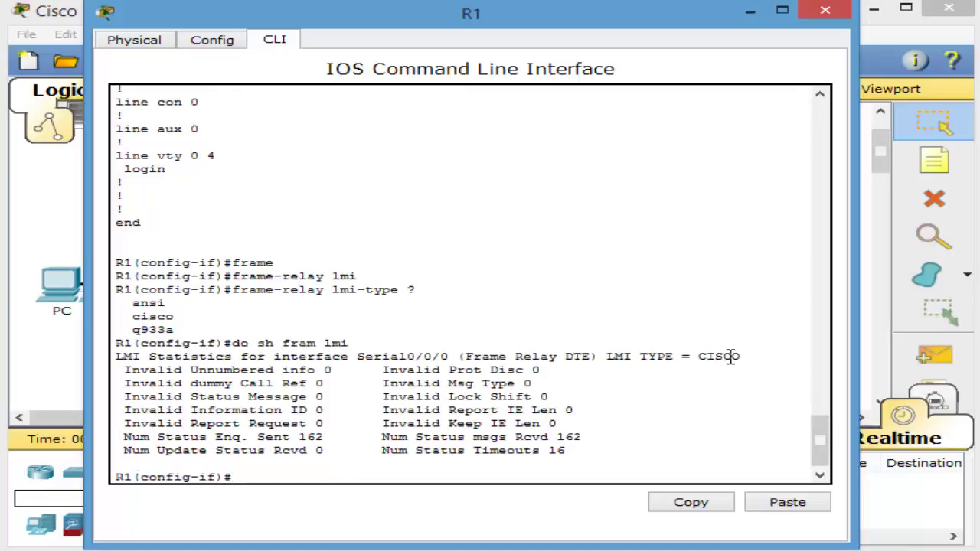
pyautogui.moveTo(741, 357); pyautogui.dragTo(699, 356)
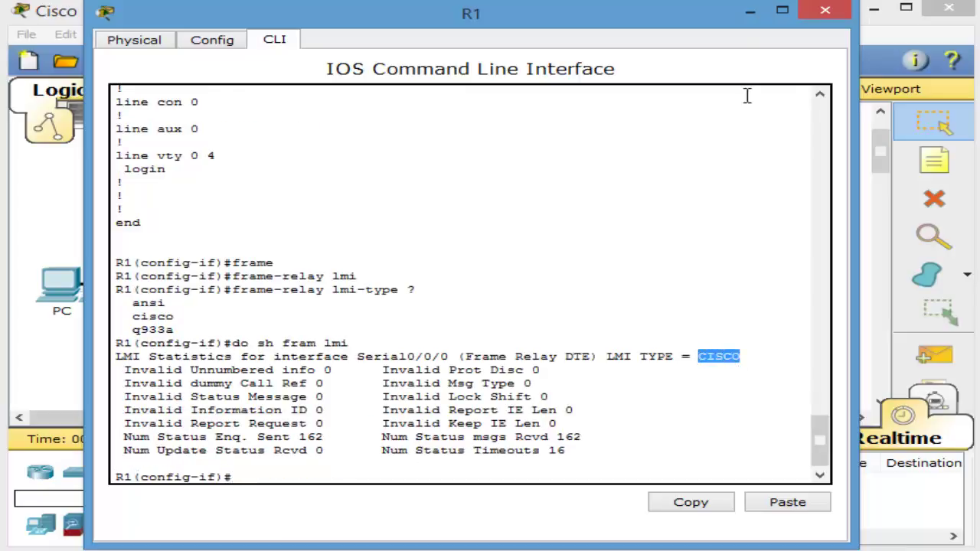
pyautogui.click(749, 10)
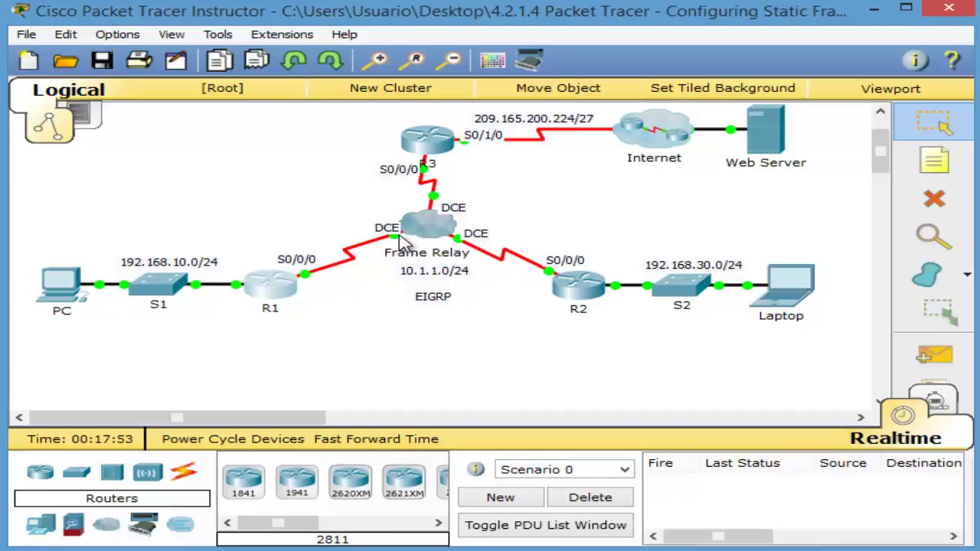
# Switch to the PDF instructions and reread the "frame-relay lmi-type ansi" command in Paso 2
pyautogui.hotkey('alt', 'Tab')
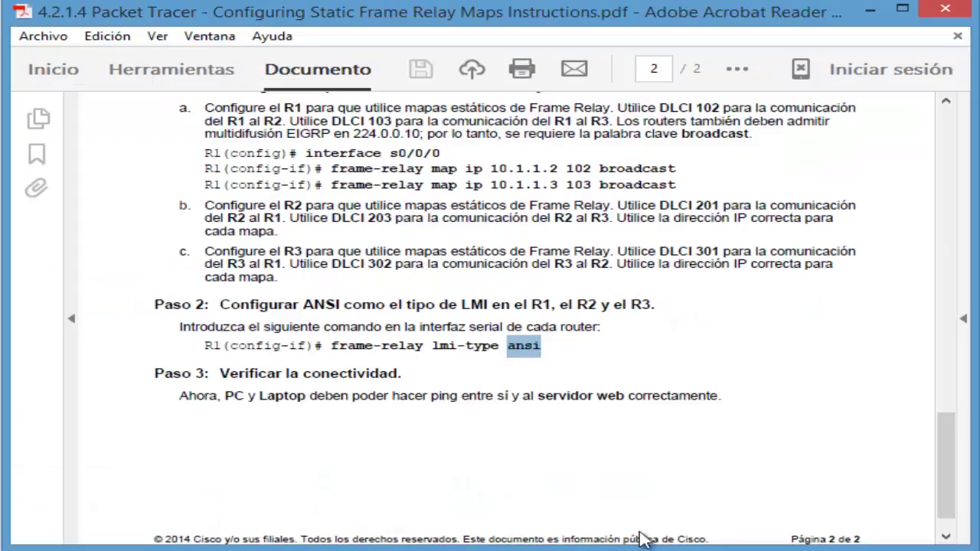
pyautogui.click(564, 345)
pyautogui.moveTo(561, 327); pyautogui.dragTo(331, 349)
pyautogui.click(562, 354)
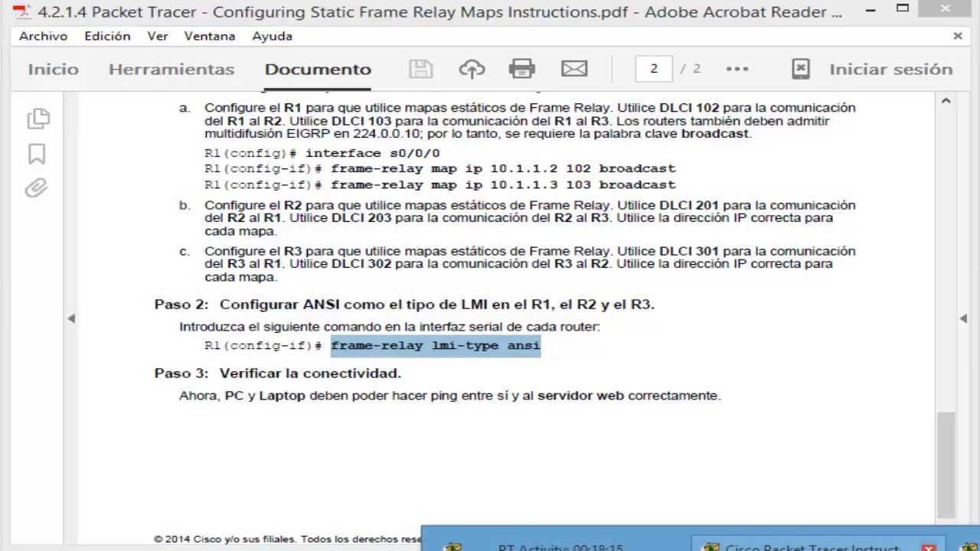
# Return to R1's CLI, apply "frame-relay lmi-type ansi" to its serial interface and close R1's window
pyautogui.click(613, 547)
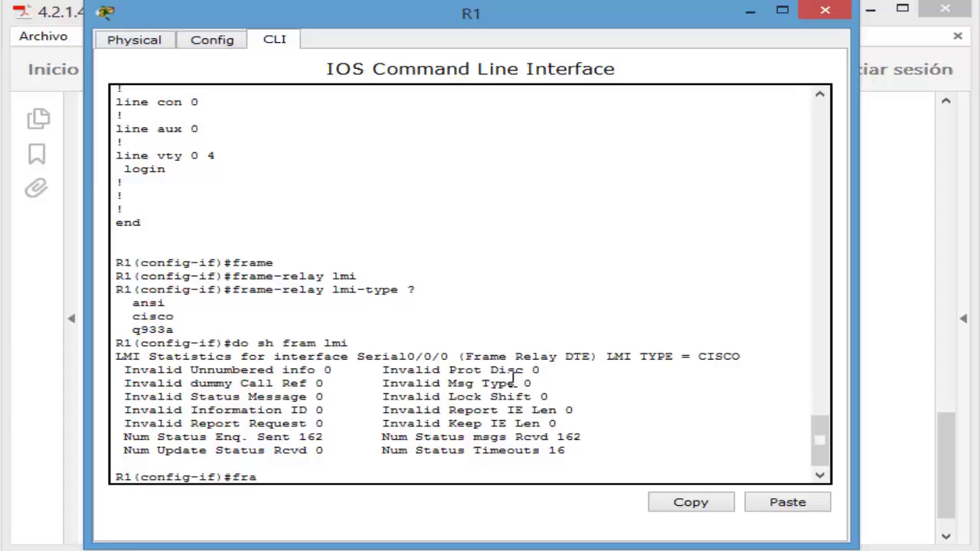
pyautogui.write('me')
pyautogui.press('Tab')
pyautogui.write('l')
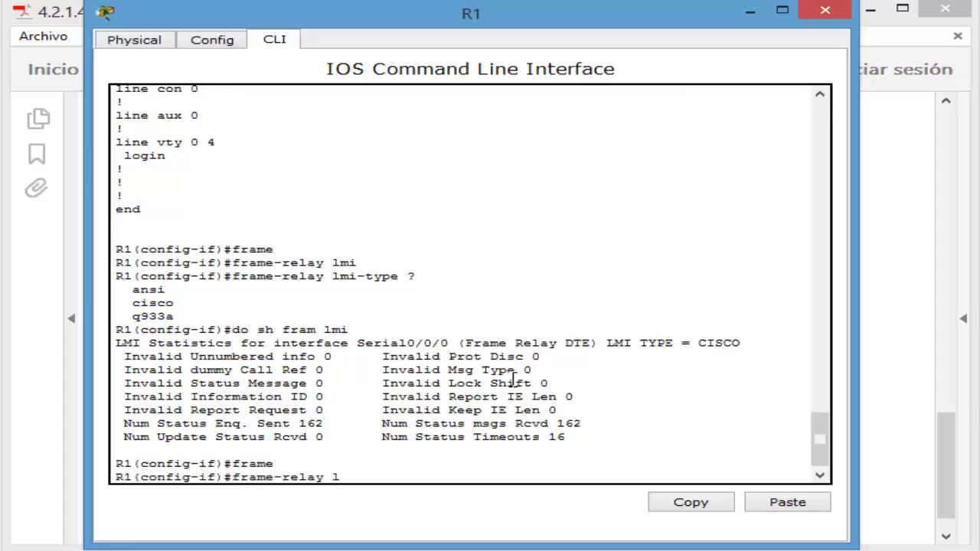
pyautogui.write('mi')
pyautogui.press('Tab')
pyautogui.write('an')
pyautogui.press('Tab')
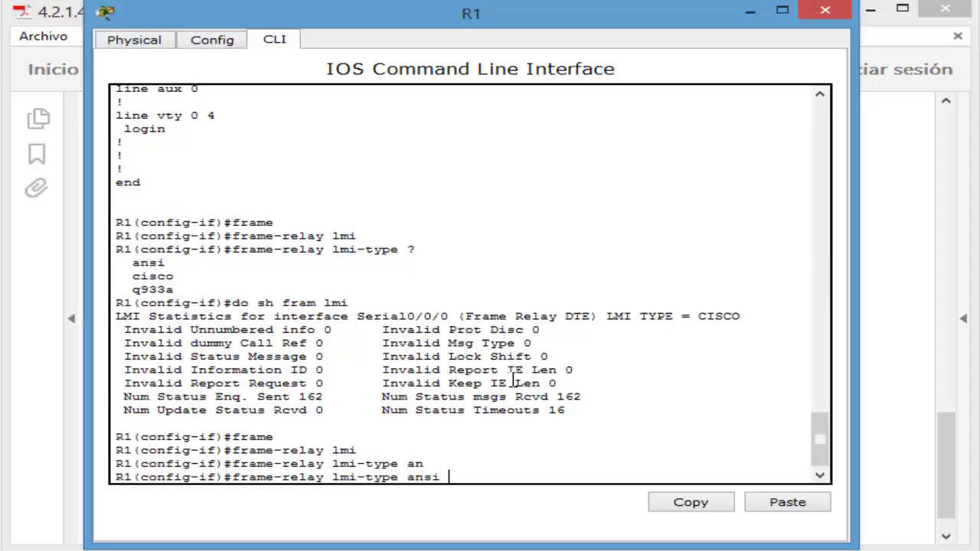
pyautogui.press('Return')
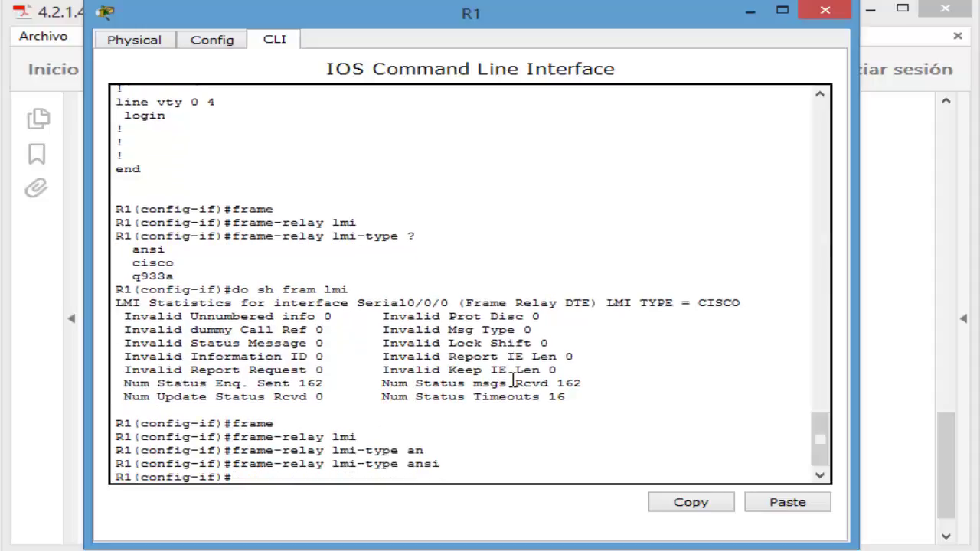
pyautogui.click(825, 10)
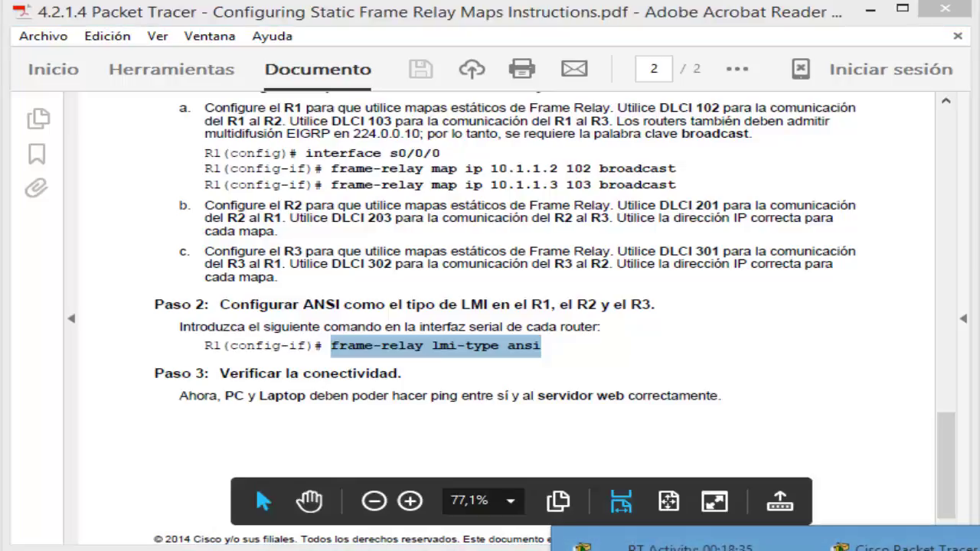
# Switch to Packet Tracer, open R3's CLI and enter configuration mode for interface s0/0/0
pyautogui.hotkey('alt', 'Tab')
pyautogui.click(421, 143)
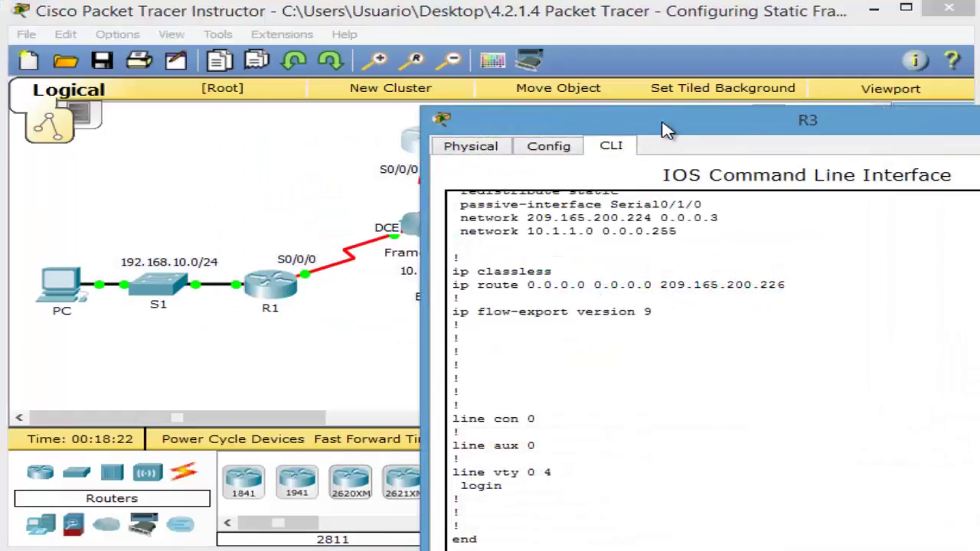
pyautogui.moveTo(663, 122); pyautogui.dragTo(342, 23)
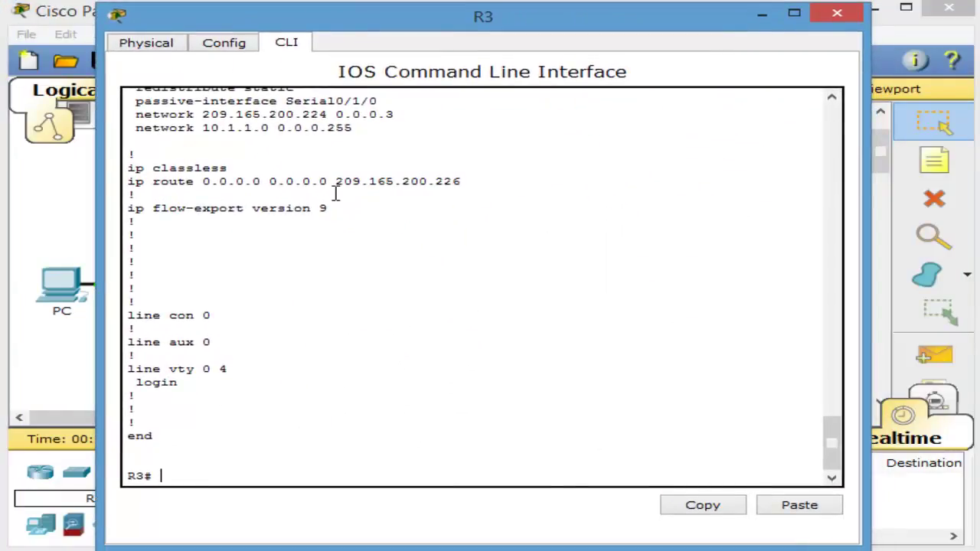
pyautogui.write('conf t')
pyautogui.press('Return')
pyautogui.write('inter ')
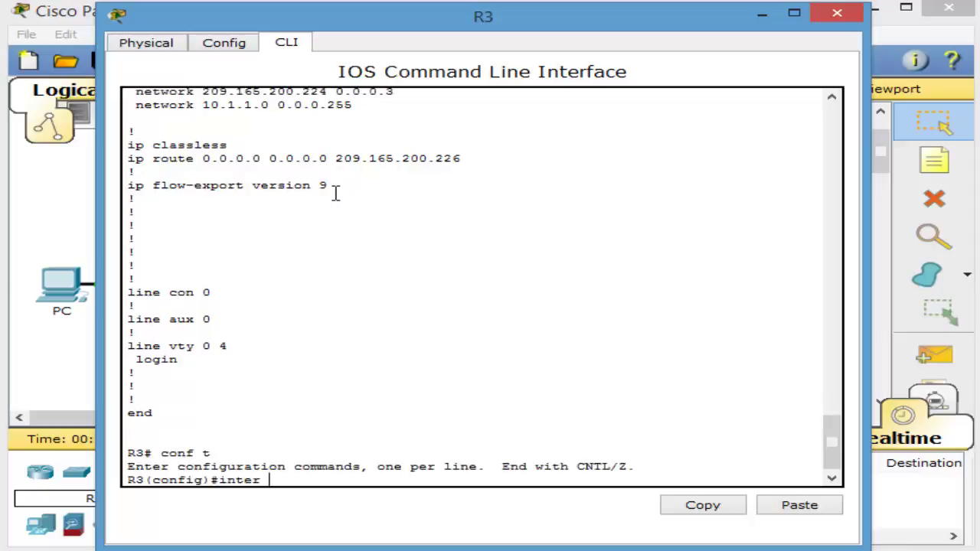
pyautogui.write('s0/0/0')
pyautogui.press('Return')
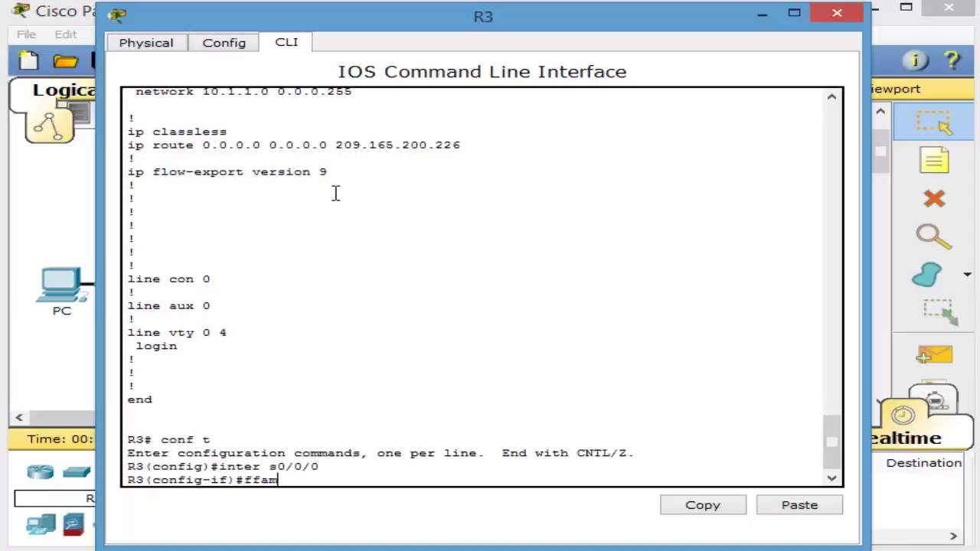
# Apply "frame-relay lmi-type ansi" to R3's serial interface, check the EIGRP neighbor message and close R3's window
pyautogui.write('fram')
pyautogui.press('Tab')
pyautogui.write('lmi')
pyautogui.press('Tab')
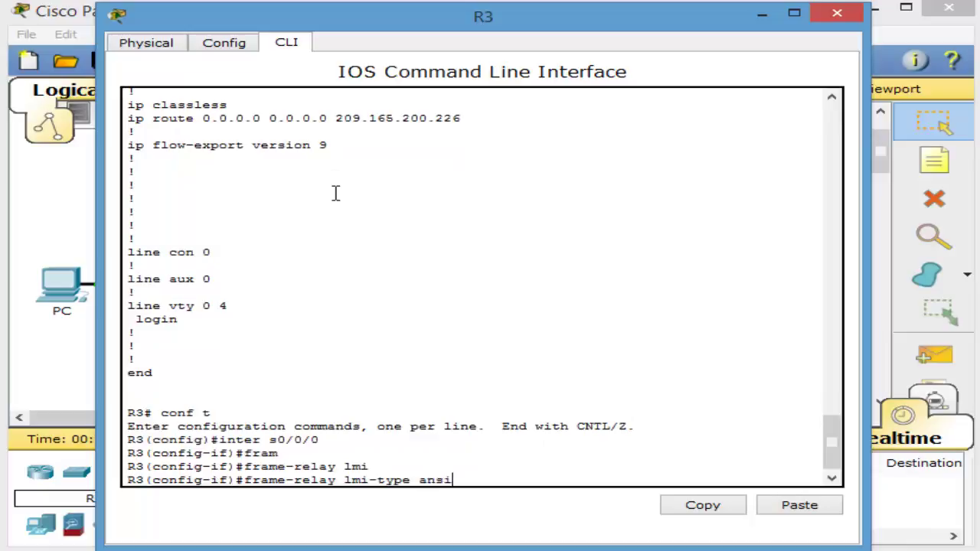
pyautogui.write('ansi')
pyautogui.press('Return')
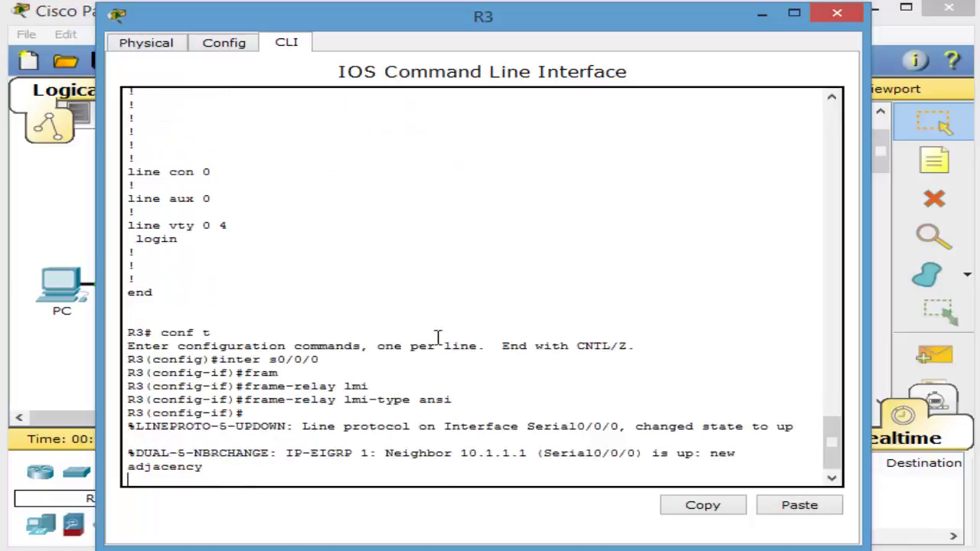
pyautogui.moveTo(461, 457); pyautogui.dragTo(385, 454)
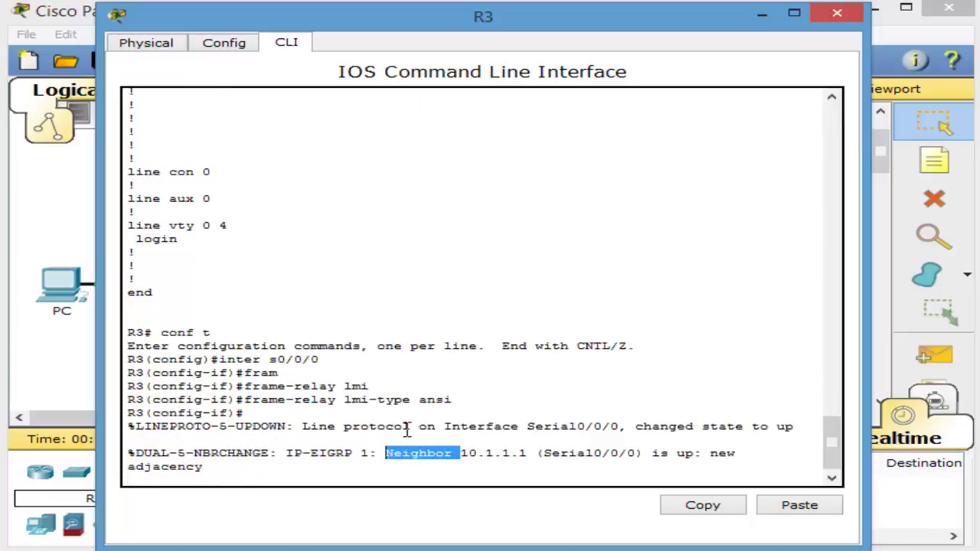
pyautogui.press('Return')
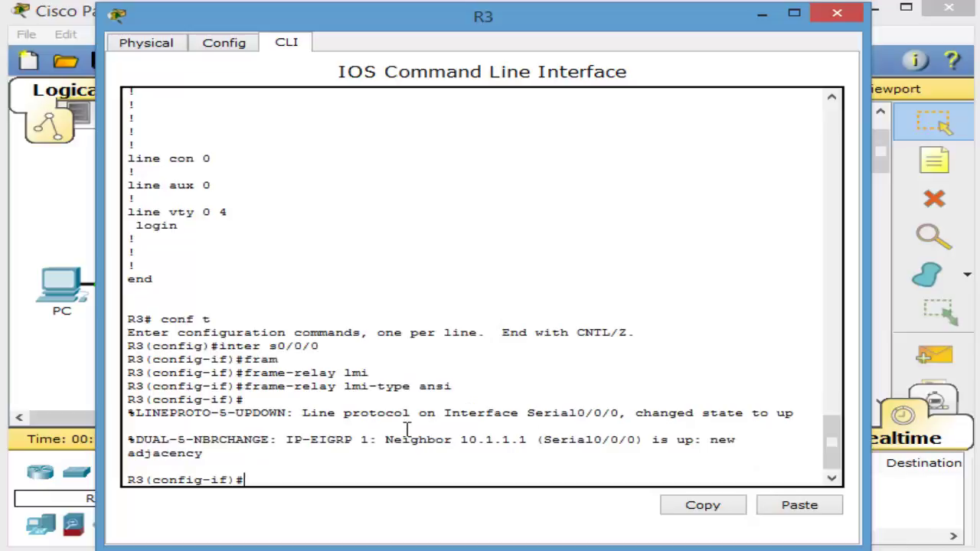
pyautogui.click(828, 15)
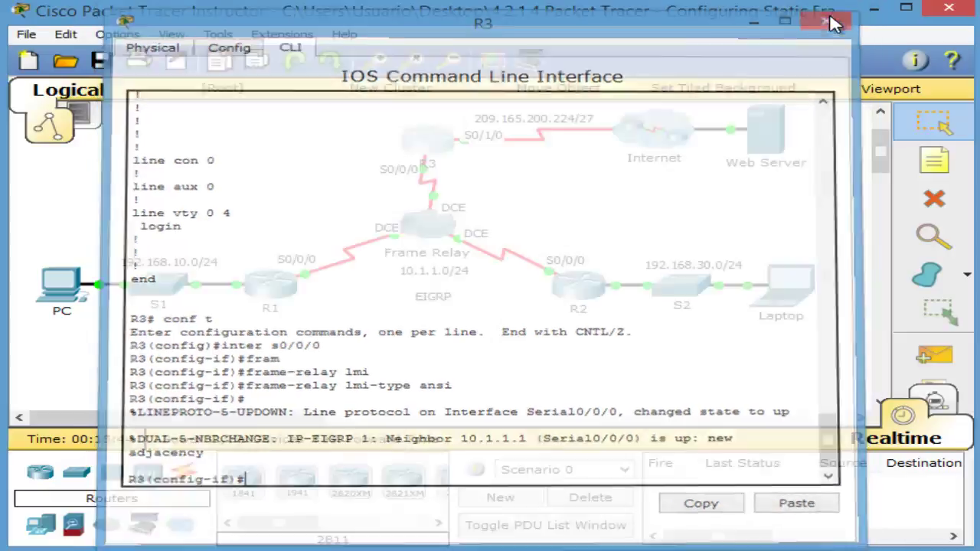
# Open R2's CLI and apply "frame-relay lmi-type ansi" to its serial interface
pyautogui.click(578, 295)
pyautogui.moveTo(750, 125); pyautogui.dragTo(451, 25)
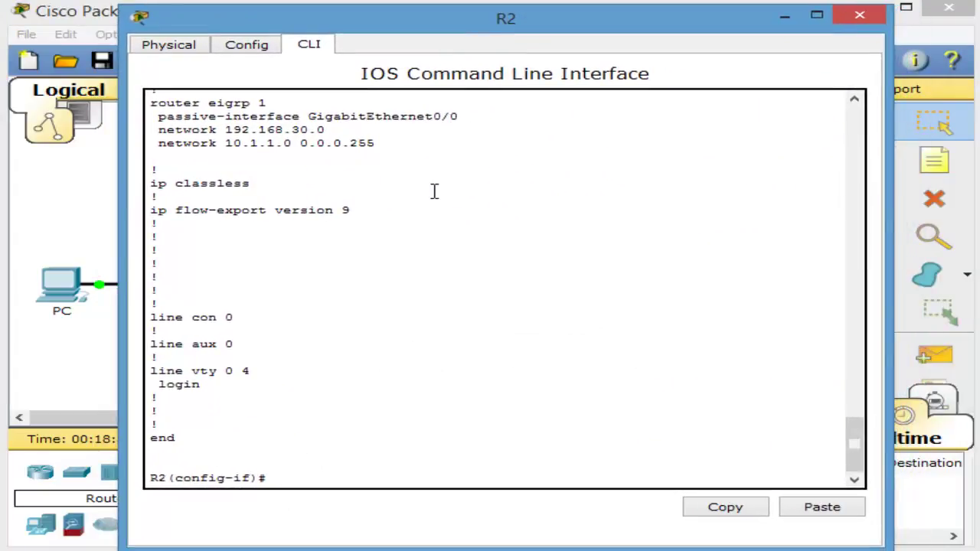
pyautogui.write('fra')
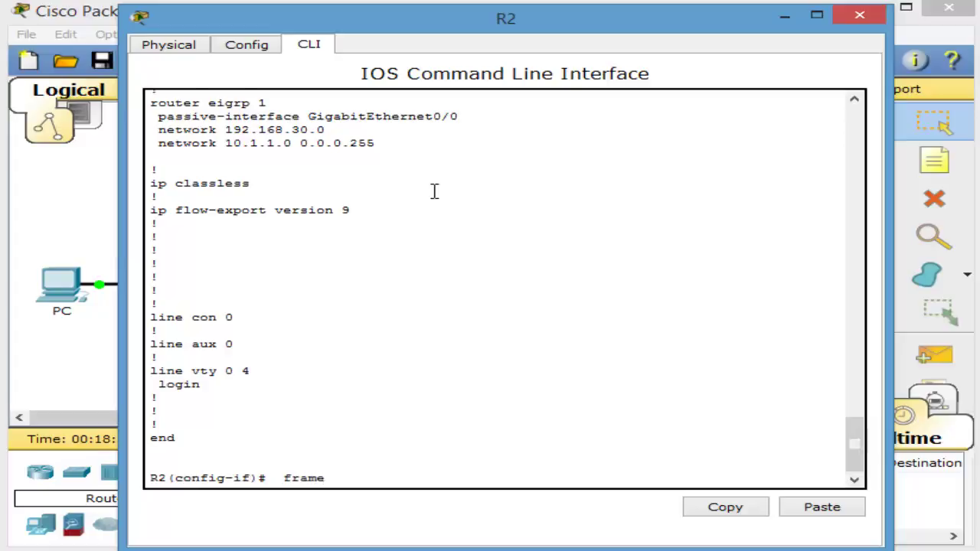
pyautogui.write('me')
pyautogui.press('Tab')
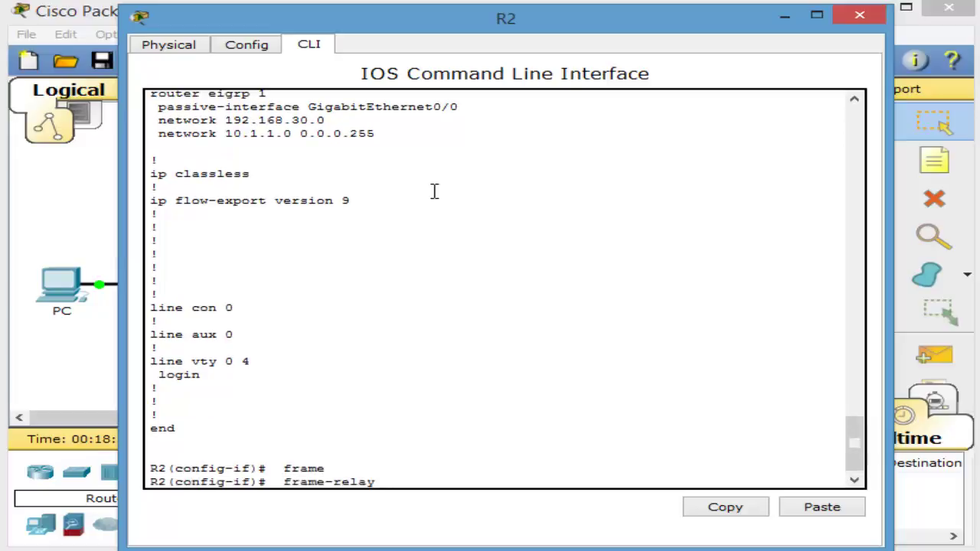
pyautogui.write('lmi')
pyautogui.press('Tab')
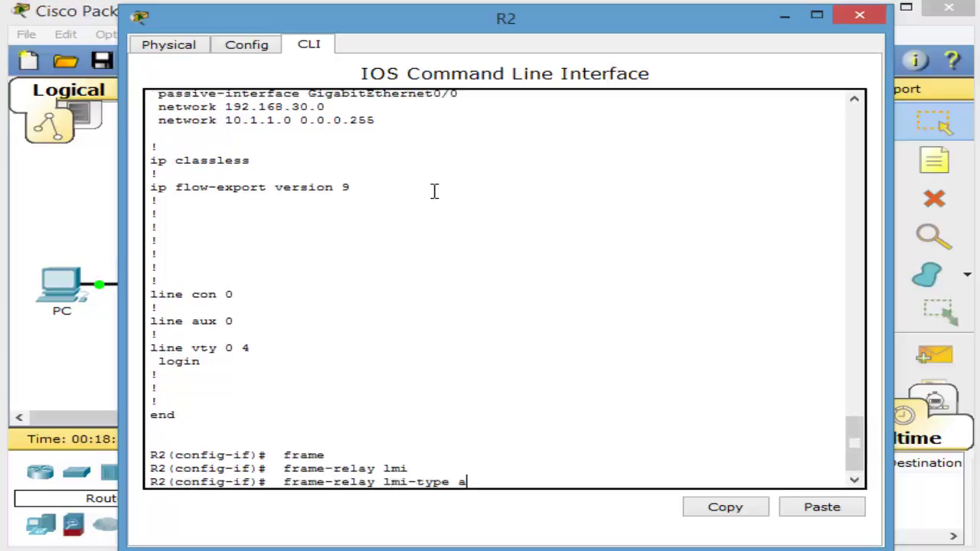
pyautogui.write('ansi')
pyautogui.press('Tab')
pyautogui.press('Return')
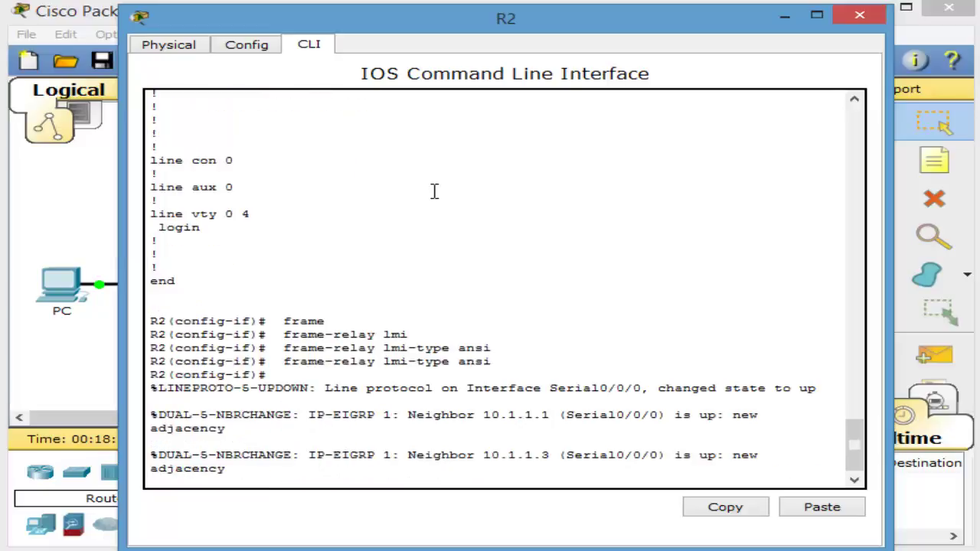
pyautogui.press('Return')
pyautogui.press('Return')
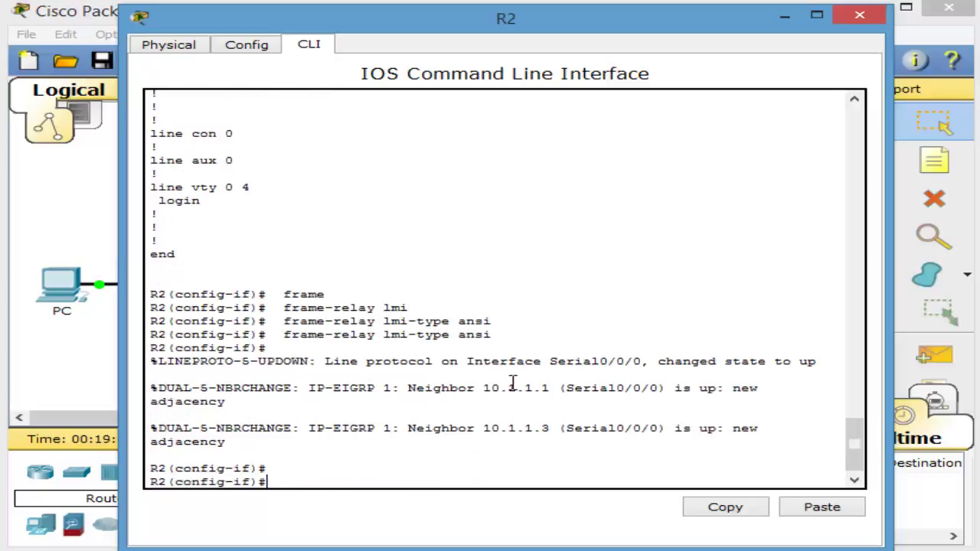
# Examine the EIGRP adjacency messages for neighbors 10.1.1.1 and 10.1.1.3 in R2's CLI
pyautogui.moveTo(554, 391); pyautogui.dragTo(400, 392)
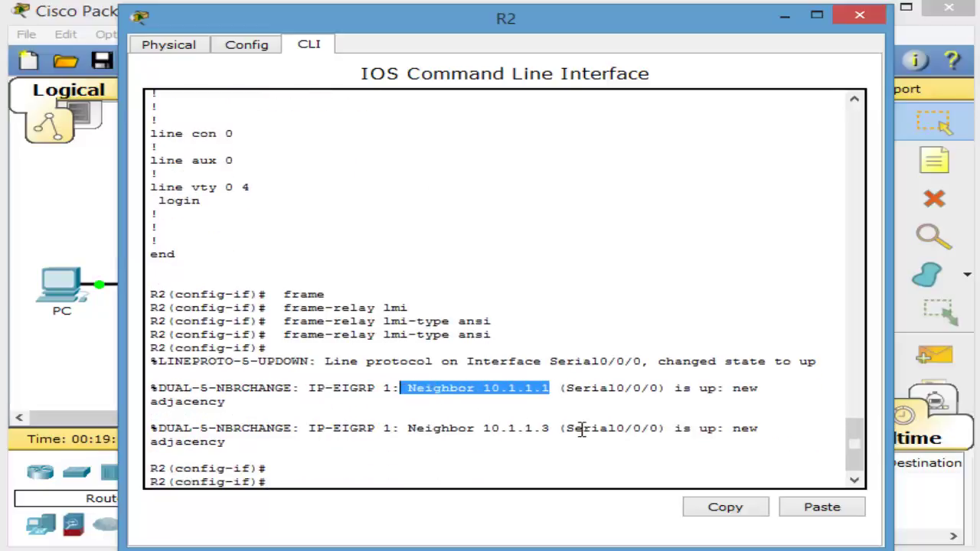
pyautogui.moveTo(556, 431); pyautogui.dragTo(406, 430)
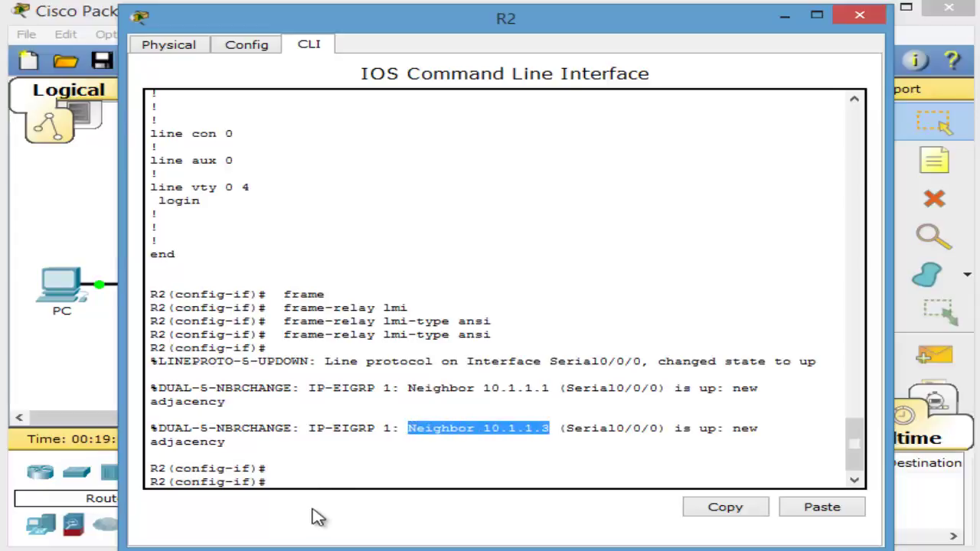
pyautogui.click(391, 453)
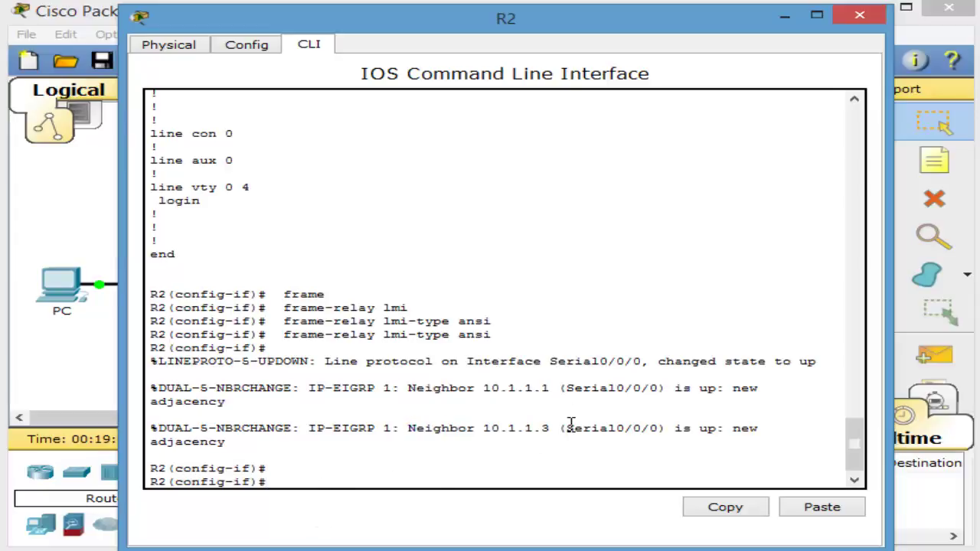
# Open the PT Activity window, check the lab's completion score and minimize the window
pyautogui.hotkey('alt', 'Tab')
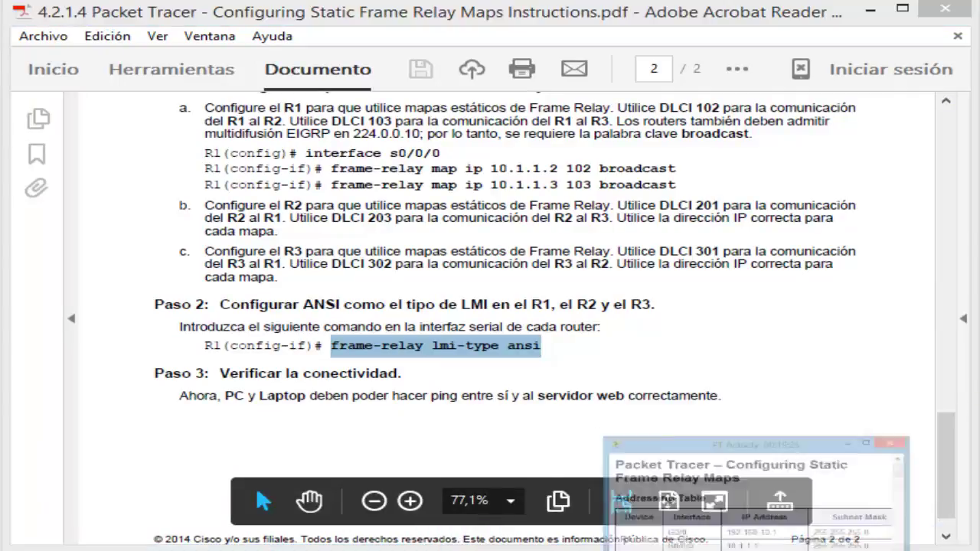
pyautogui.click(842, 541)
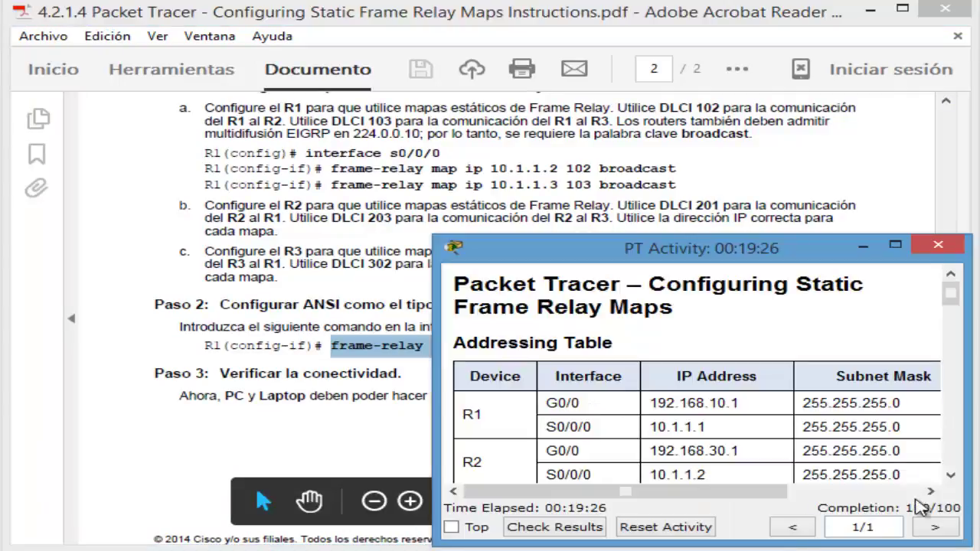
pyautogui.click(862, 245)
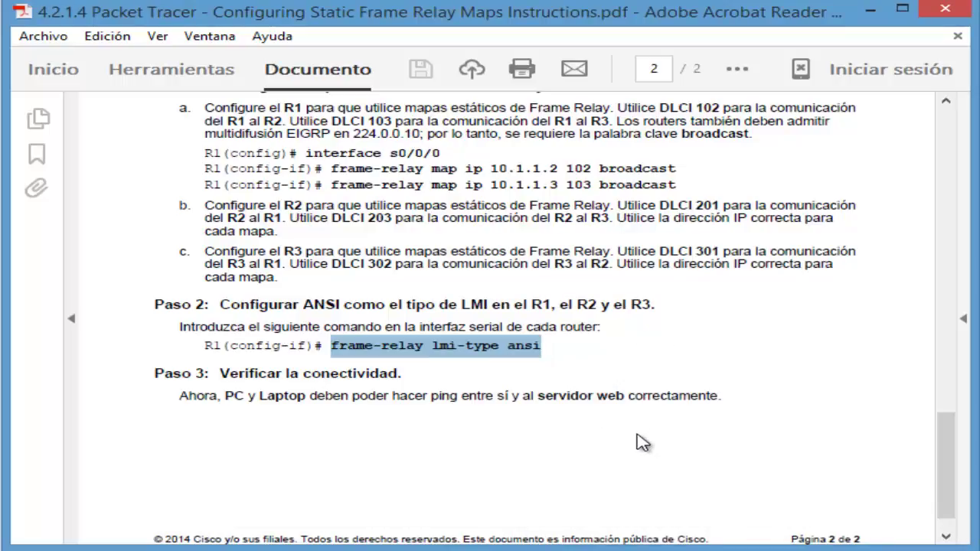
# Reread the "broadcast" keyword in Paso 1 of the PDF and compare it with neighbor 10.1.1.3's adjacency message in R2's CLI
pyautogui.scroll(1, 616, 375)
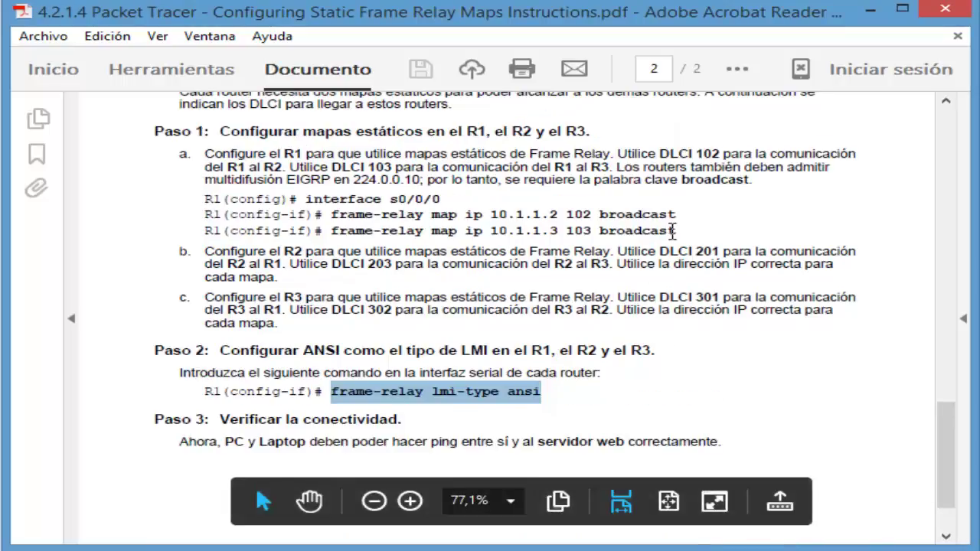
pyautogui.moveTo(678, 230); pyautogui.dragTo(602, 235)
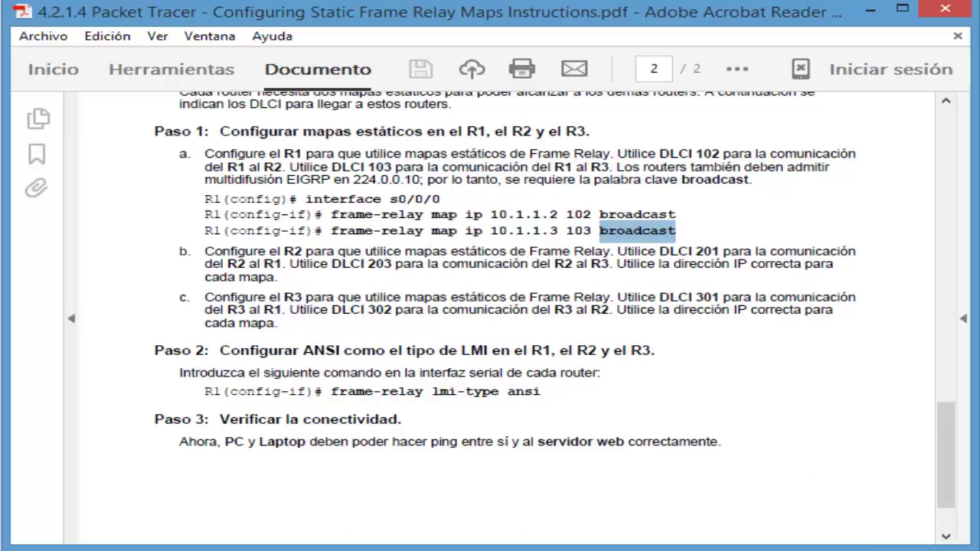
pyautogui.click(827, 550)
pyautogui.click(971, 548)
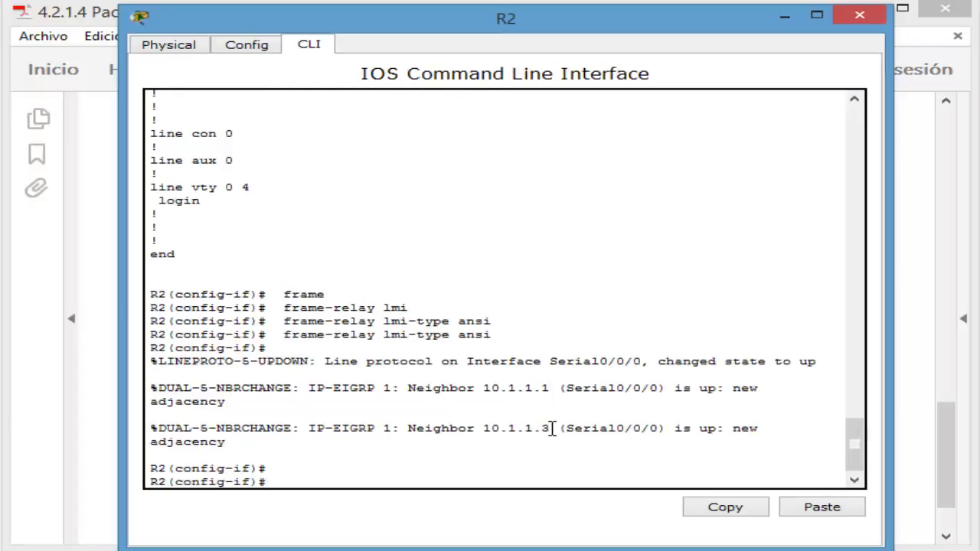
pyautogui.moveTo(550, 429); pyautogui.dragTo(409, 427)
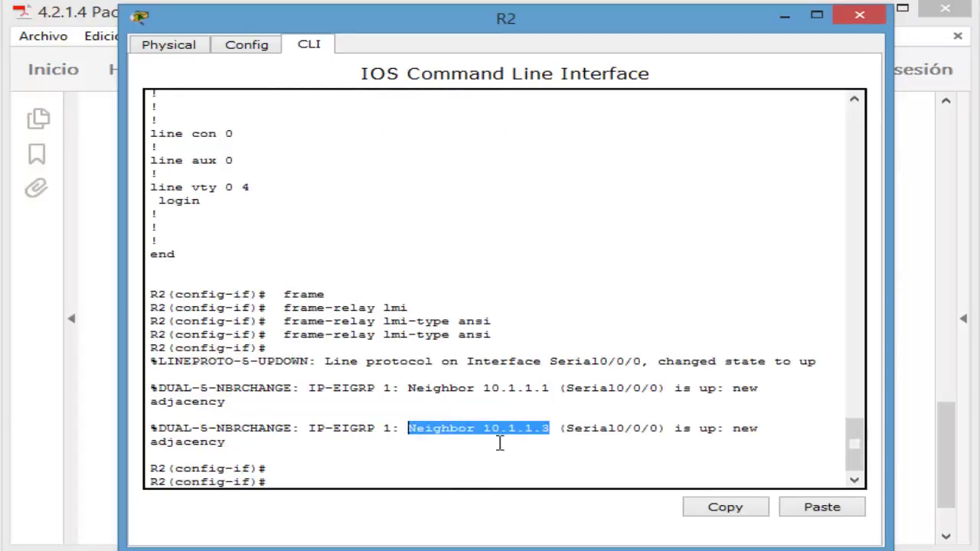
pyautogui.moveTo(227, 444); pyautogui.dragTo(153, 434)
pyautogui.click(306, 487)
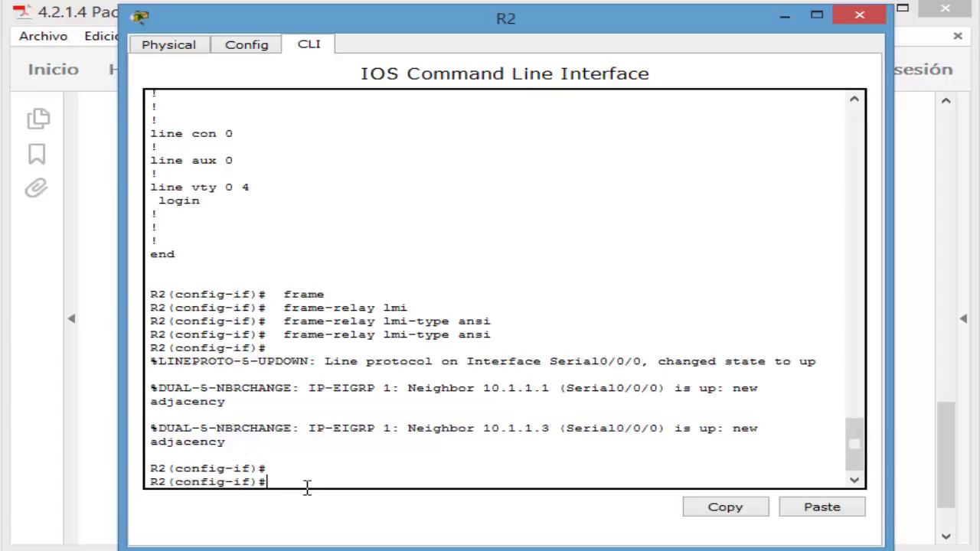
# Remove R2's existing Frame Relay map to R3 with "no frame-relay map ip 10.1.1.3 203 broadcast"
pyautogui.write('do sh')
pyautogui.scroll(11, 366, 363)
pyautogui.scroll(-1, 366, 363)
pyautogui.scroll(-10, 366, 364)
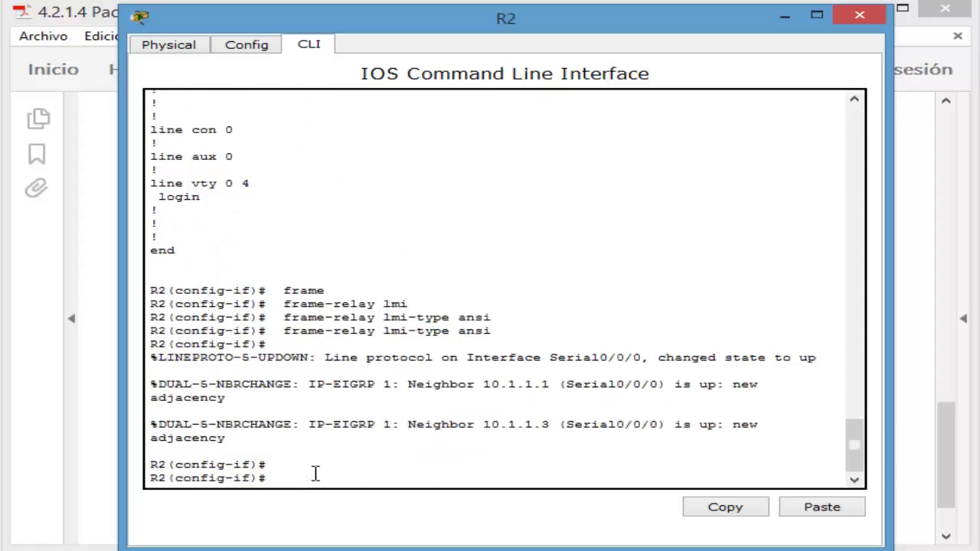
pyautogui.scroll(10, 315, 474)
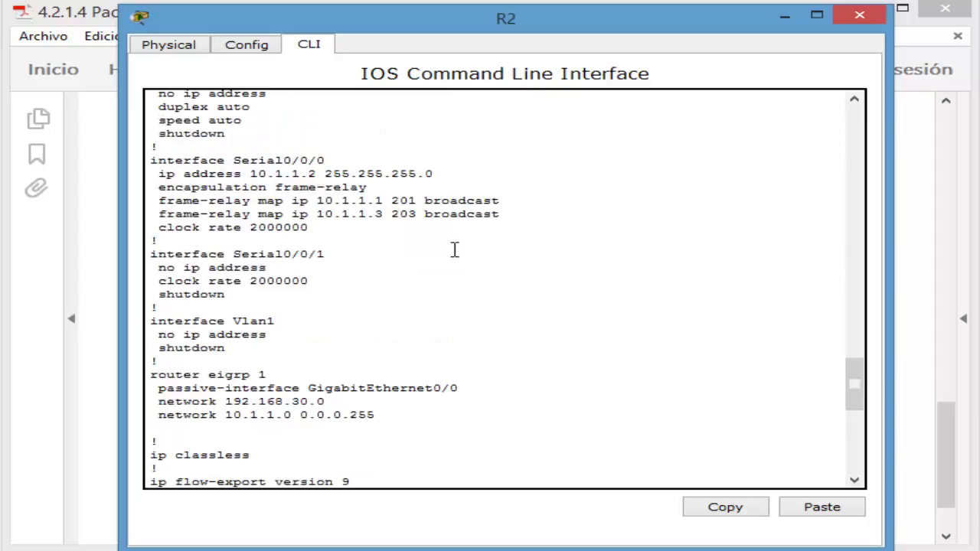
pyautogui.moveTo(500, 213); pyautogui.dragTo(162, 215)
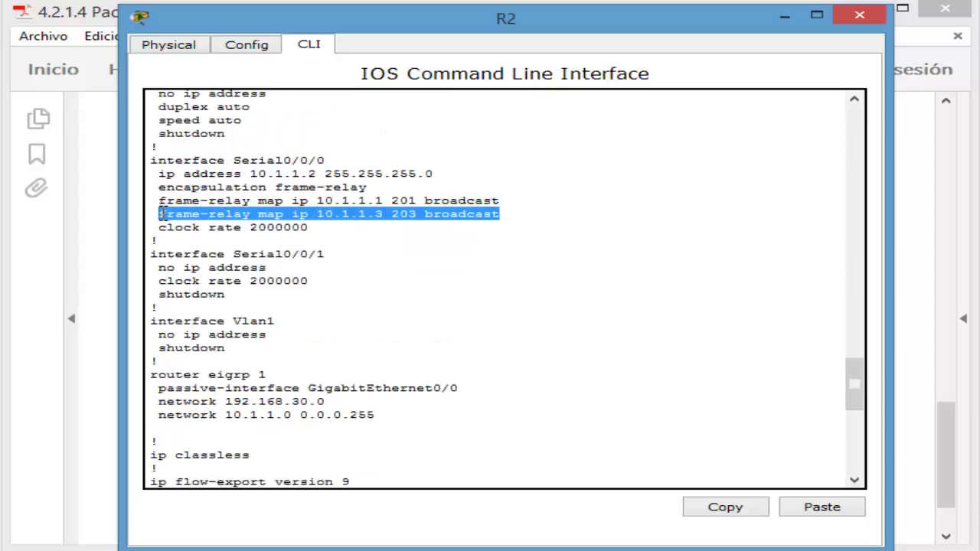
pyautogui.rightClick(193, 212)
pyautogui.click(221, 225)
pyautogui.scroll(-10, 331, 344)
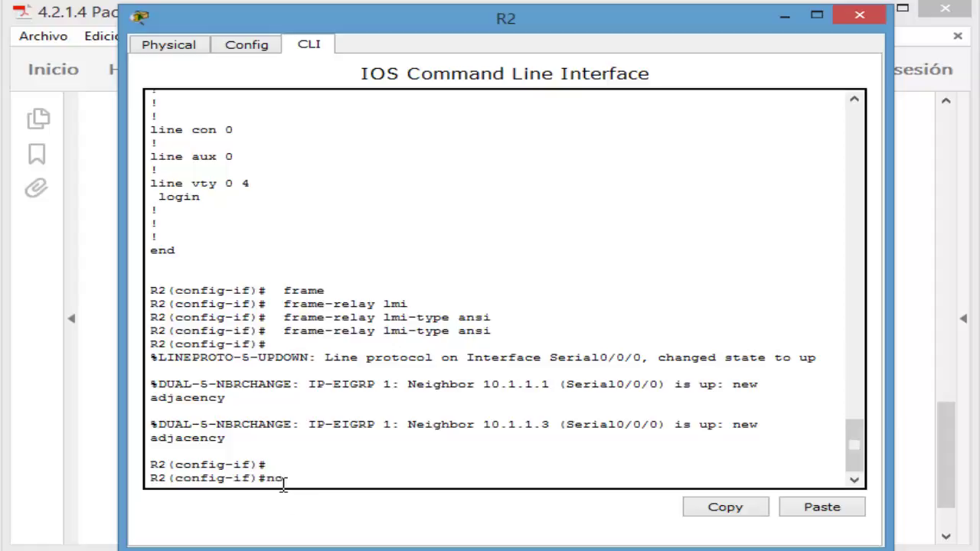
pyautogui.rightClick(322, 466)
pyautogui.click(367, 501)
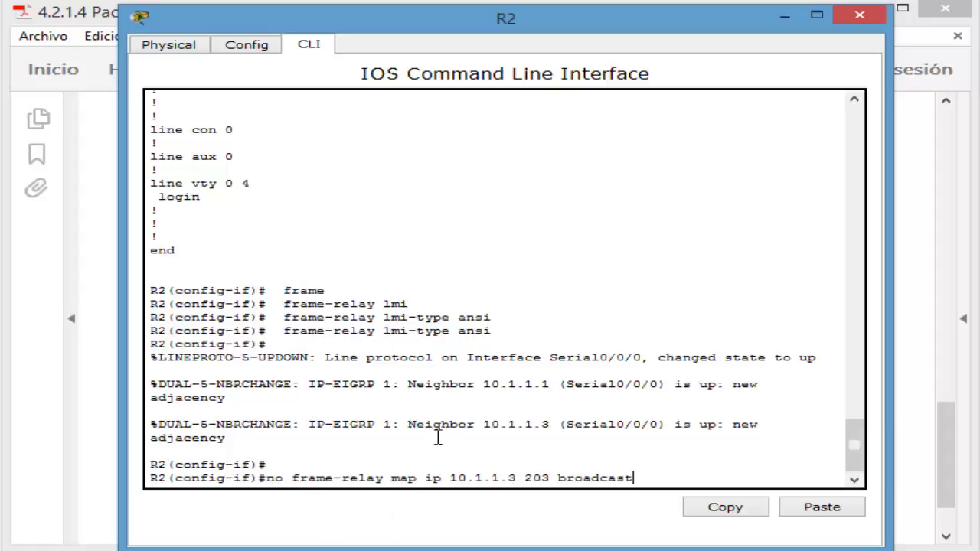
pyautogui.press('Return')
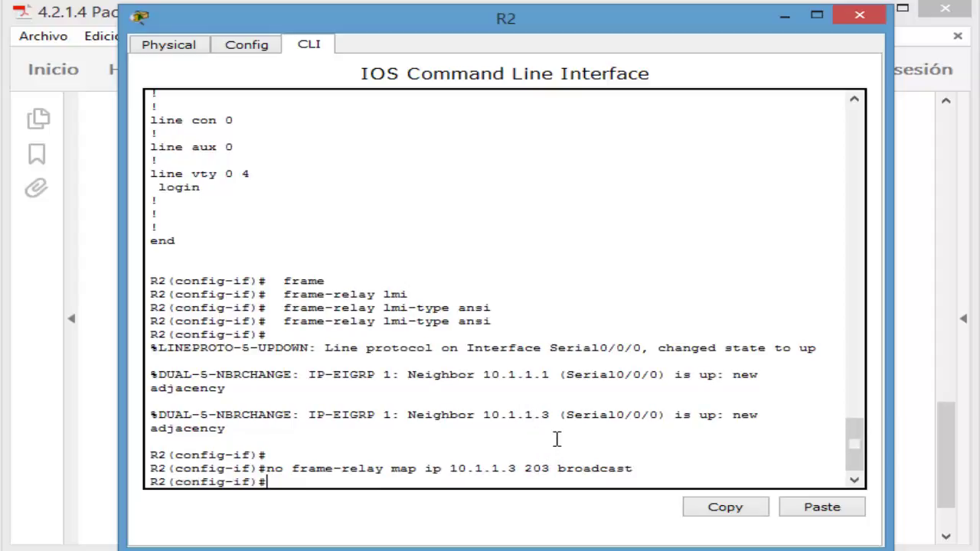
# Recreate R2's Frame Relay map to R3 without the broadcast keyword, using "frame-relay map ip 10.1.1.3 203"
pyautogui.press('Up')
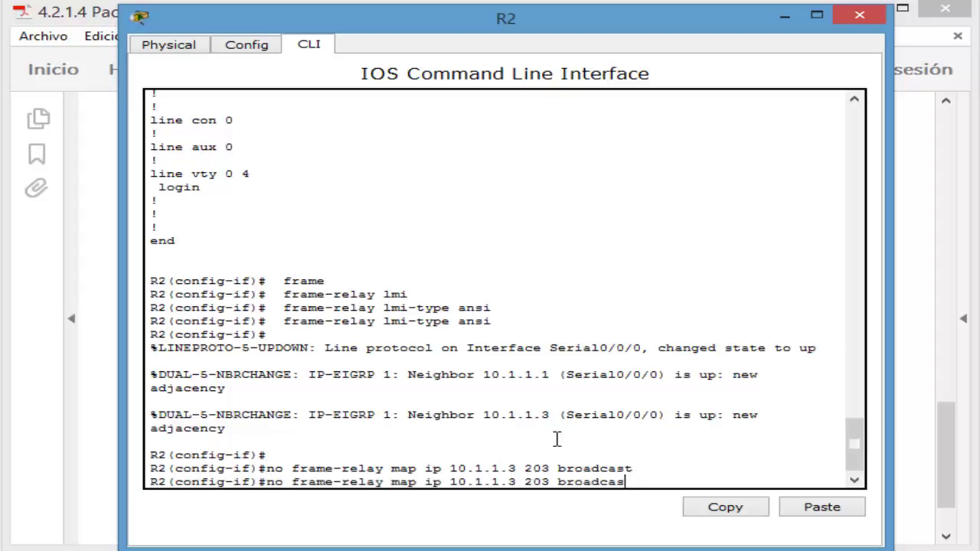
pyautogui.press('BackSpace')
pyautogui.press('BackSpace')
pyautogui.press('BackSpace')
pyautogui.press('BackSpace')
pyautogui.press('BackSpace')
pyautogui.press('BackSpace')
pyautogui.press('BackSpace')
pyautogui.press('BackSpace')
pyautogui.press('Return')
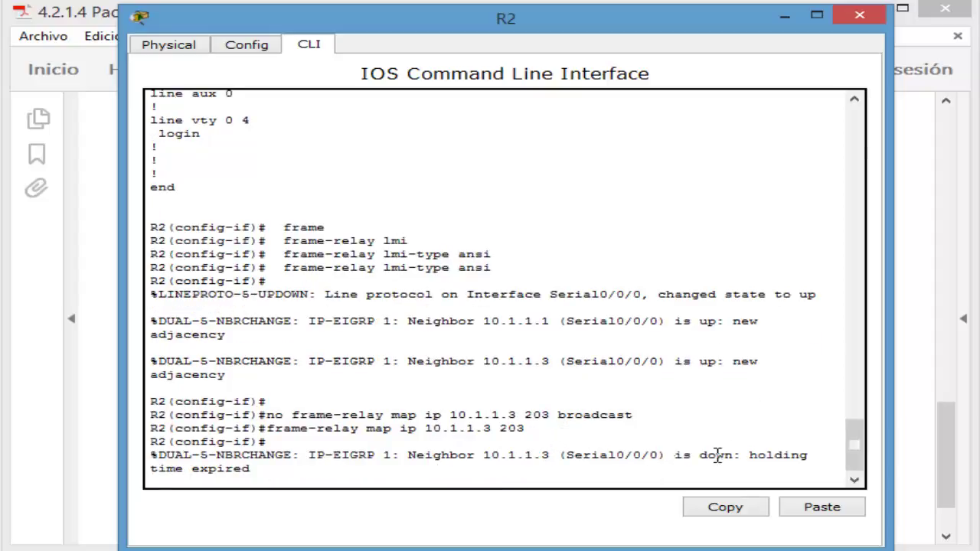
# Examine the EIGRP adjacency messages for neighbor 10.1.1.3 that follow the map change in R2's CLI
pyautogui.moveTo(749, 455); pyautogui.dragTo(304, 469)
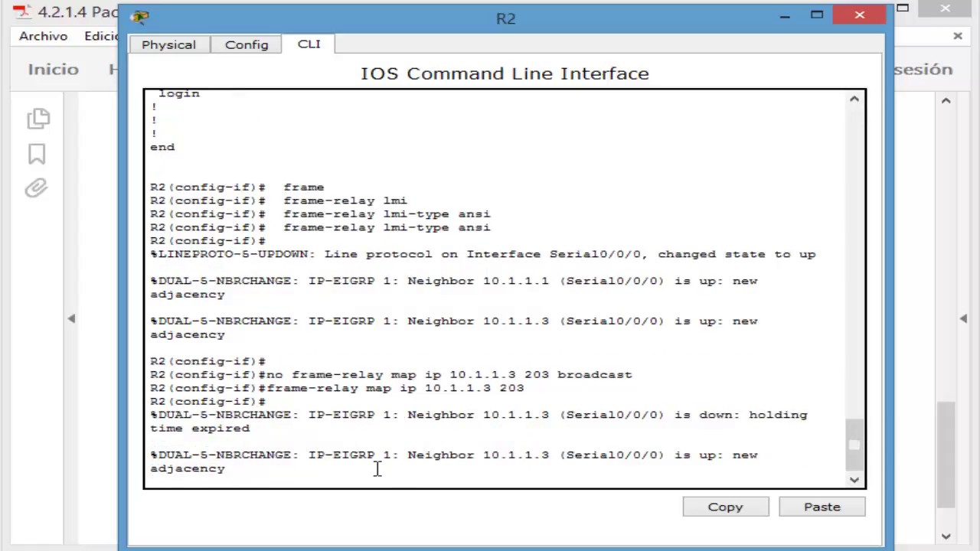
pyautogui.press('Return')
pyautogui.press('Return')
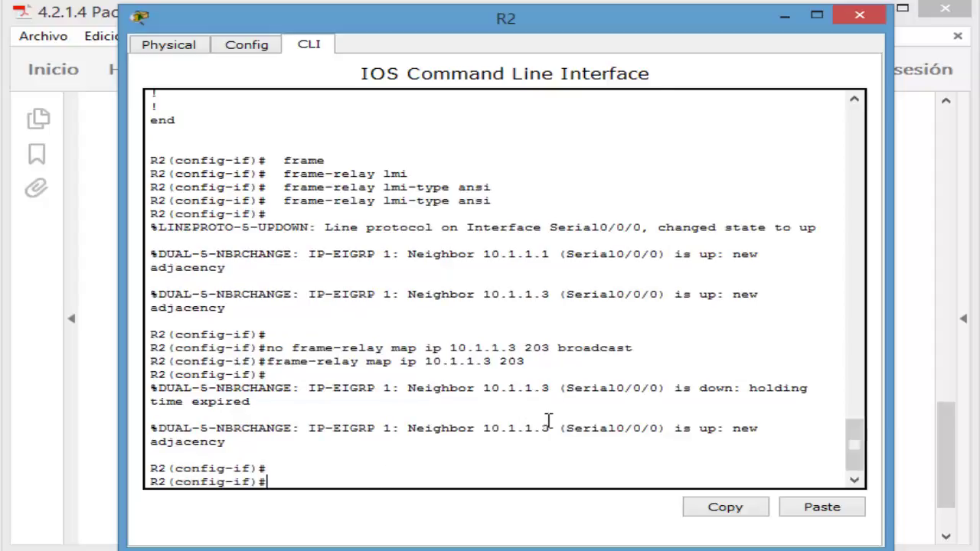
pyautogui.moveTo(543, 428); pyautogui.dragTo(447, 435)
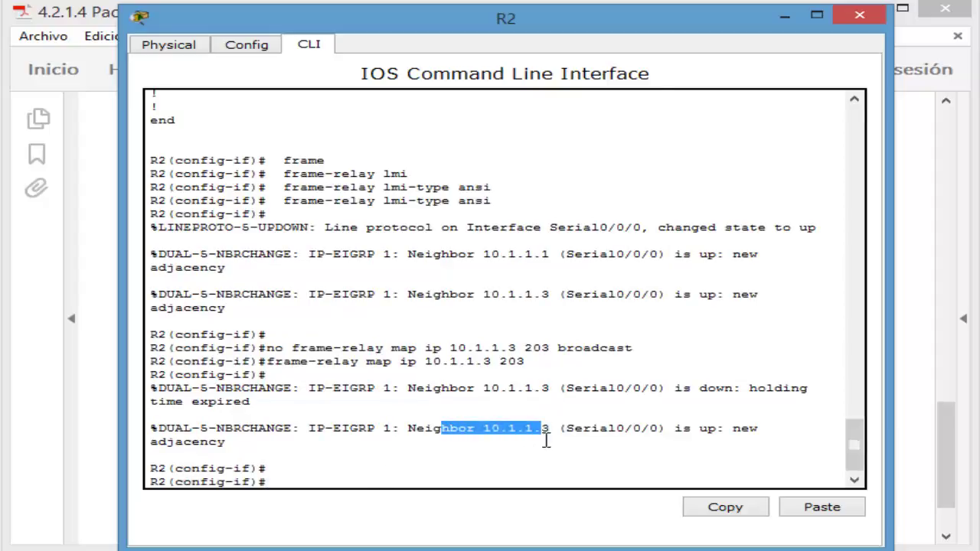
pyautogui.moveTo(855, 448); pyautogui.dragTo(742, 454)
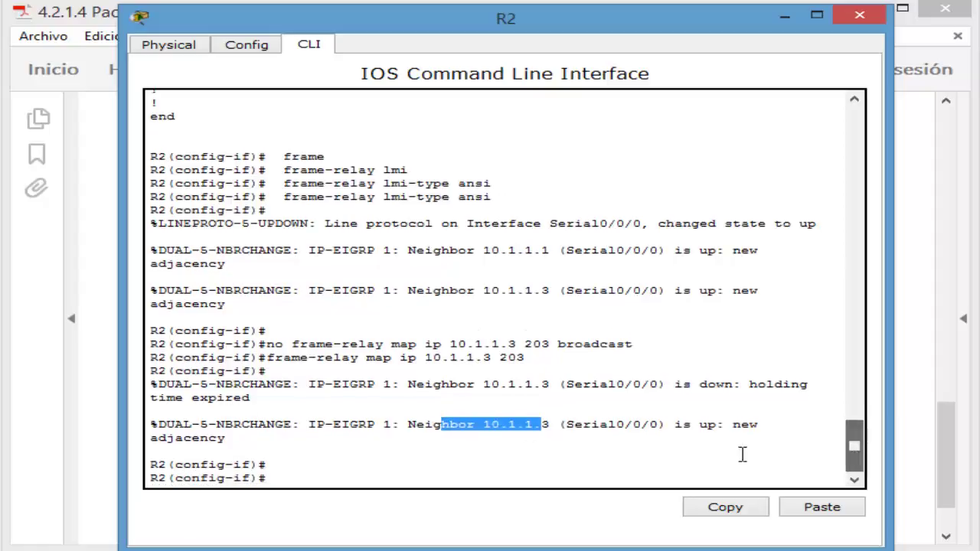
pyautogui.click(523, 437)
pyautogui.moveTo(549, 423); pyautogui.dragTo(482, 427)
pyautogui.click(308, 468)
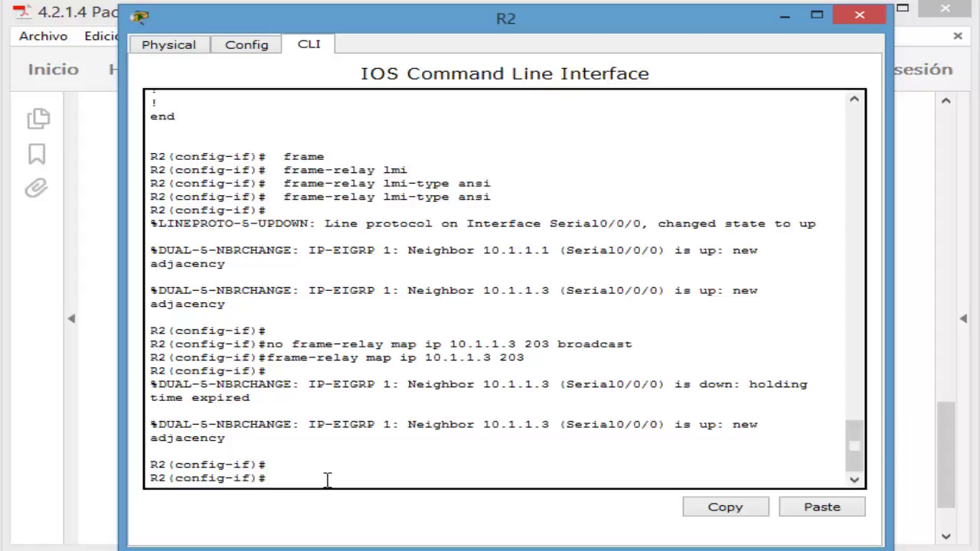
# Inspect the reason in neighbor 10.1.1.3's latest EIGRP message and return R2's CLI to a clean prompt
pyautogui.write('d')
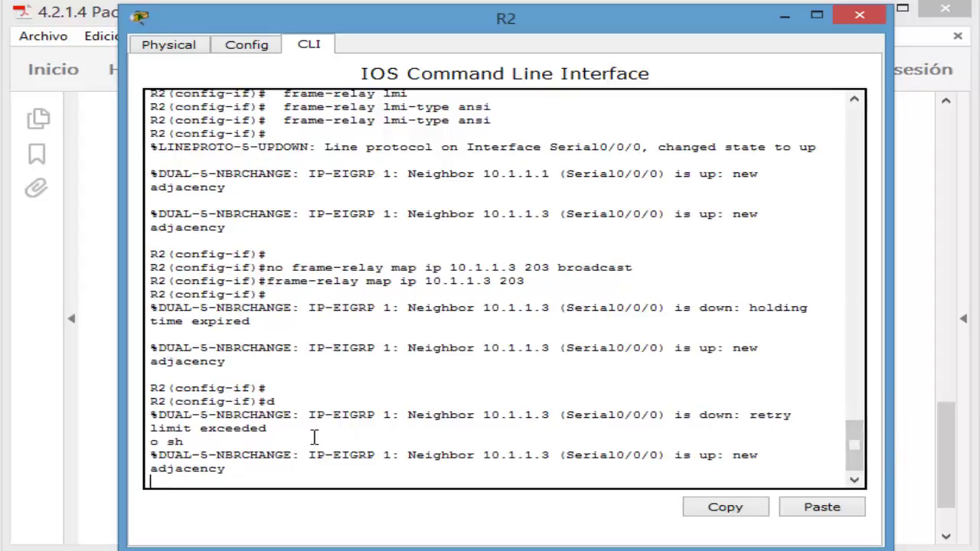
pyautogui.moveTo(268, 429); pyautogui.dragTo(754, 420)
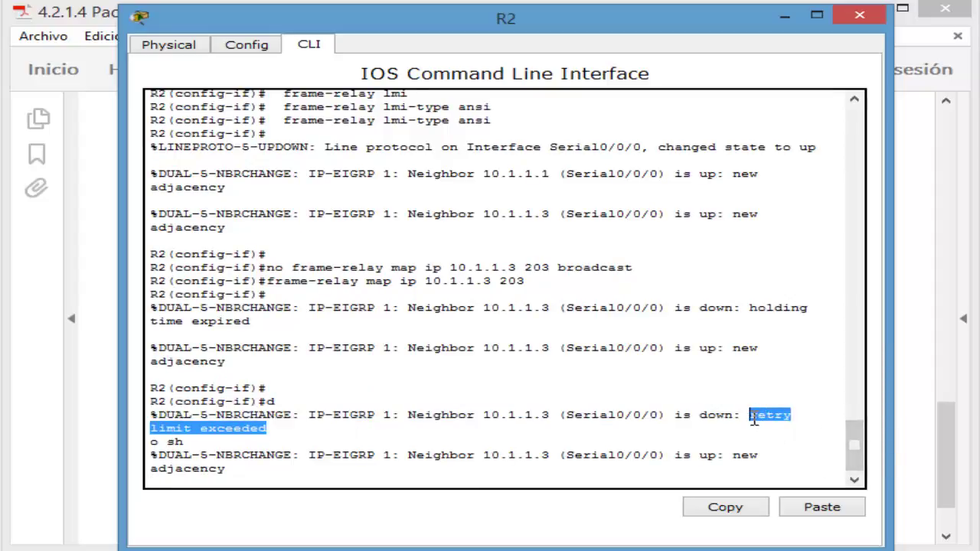
pyautogui.click(701, 441)
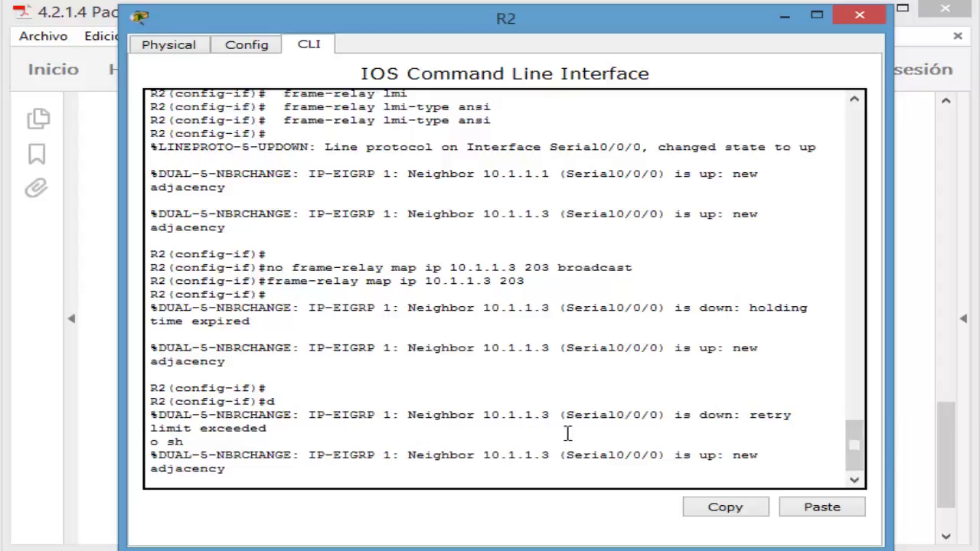
pyautogui.moveTo(268, 429); pyautogui.dragTo(689, 422)
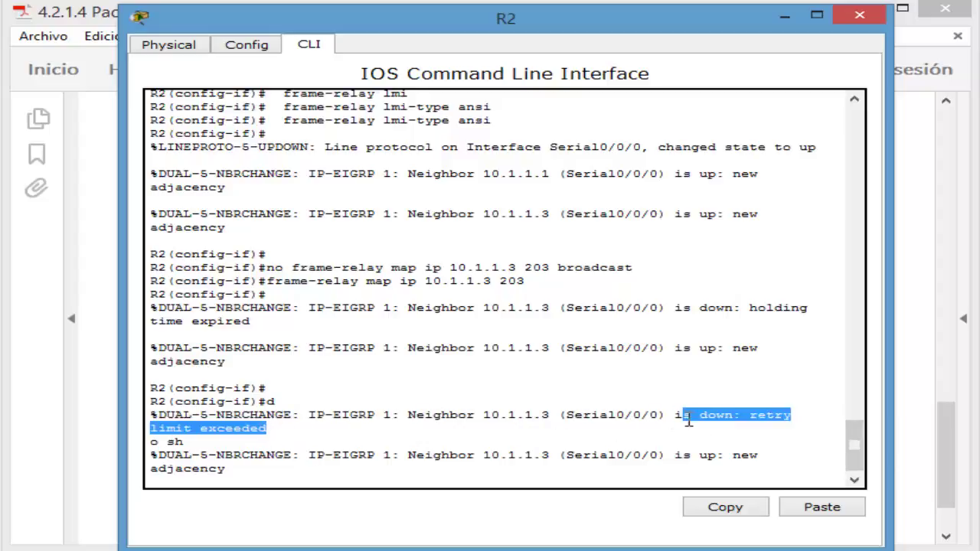
pyautogui.click(404, 479)
pyautogui.press('Return')
pyautogui.press('Return')
pyautogui.press('Return')
pyautogui.press('Return')
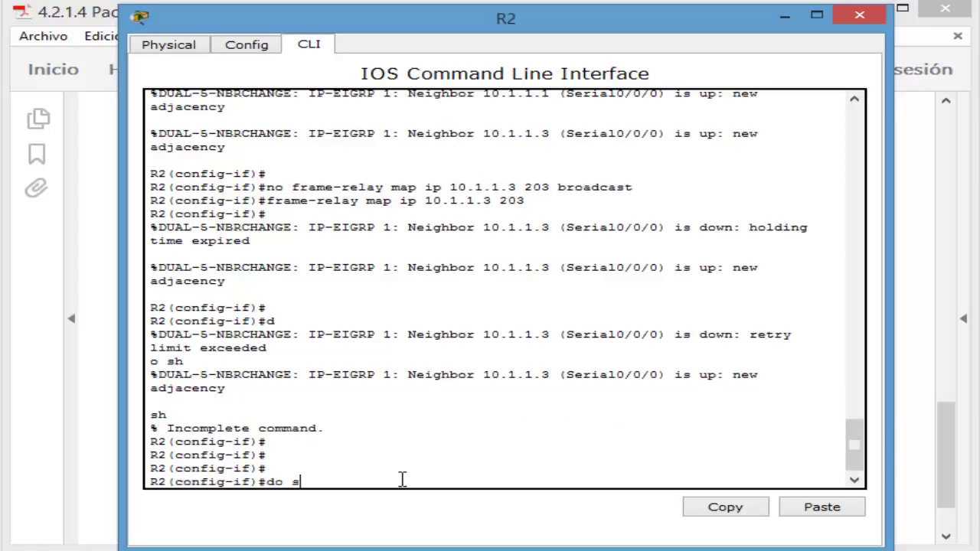
# List R2's EIGRP neighbors with "do sh ip eigrp nei" and compare the 10.1.1.3 entry with its adjacency message
pyautogui.write('do sh ip')
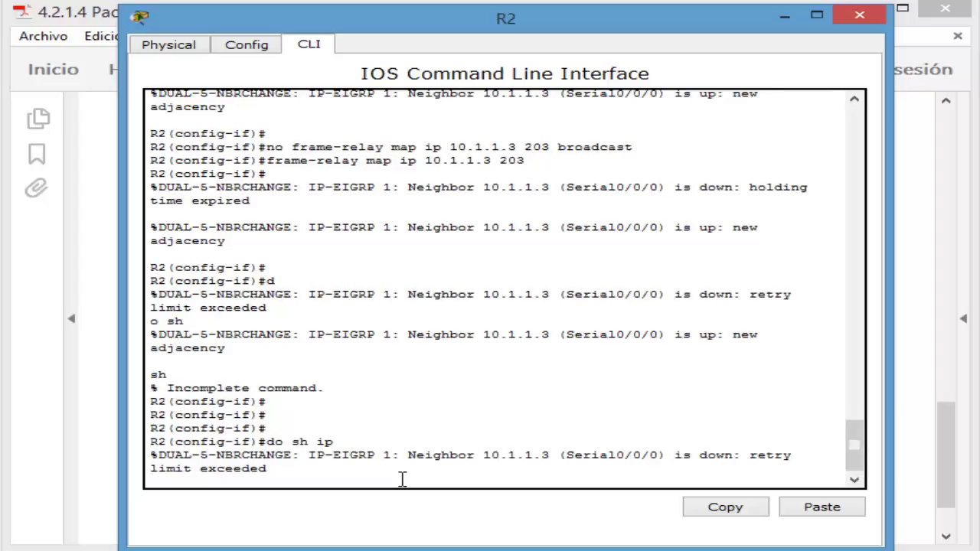
pyautogui.write('eigrp nei')
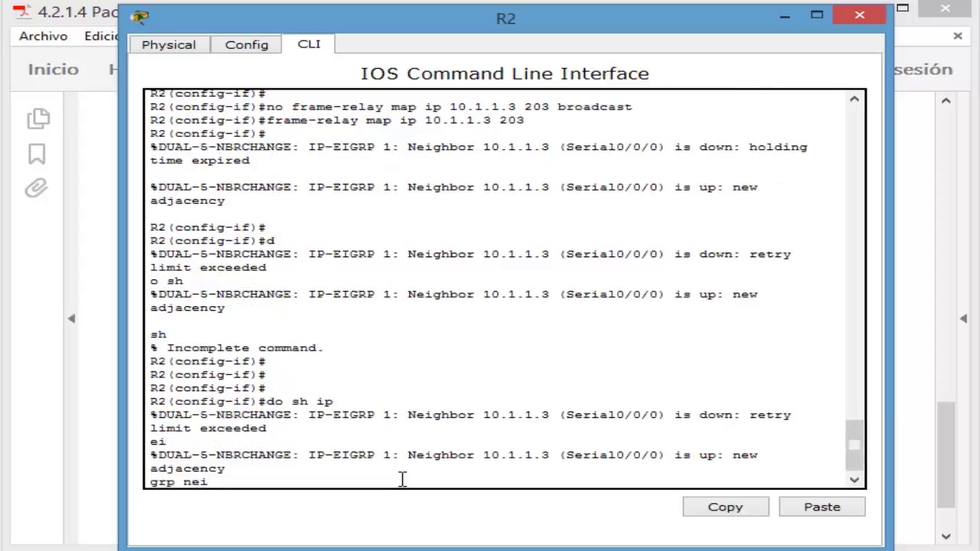
pyautogui.press('Return')
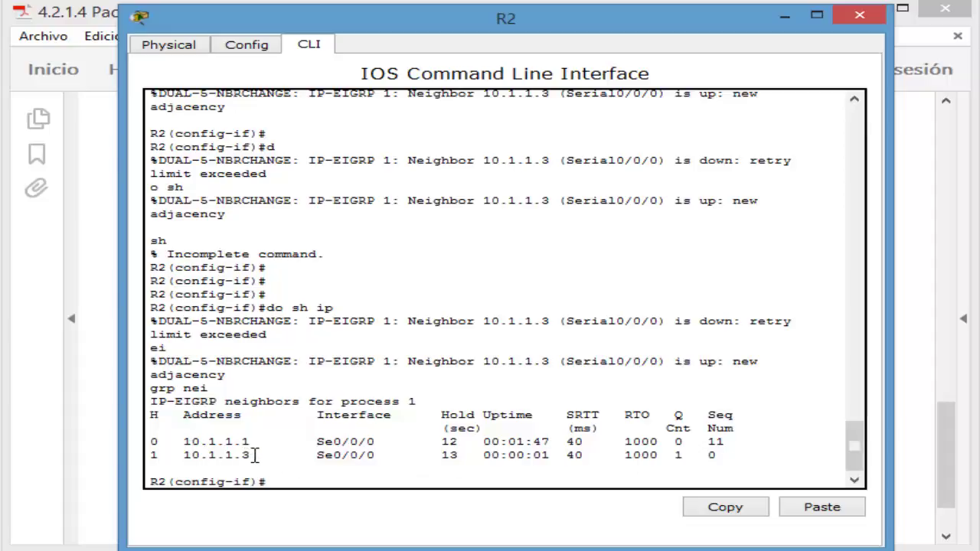
pyautogui.moveTo(251, 455); pyautogui.dragTo(183, 452)
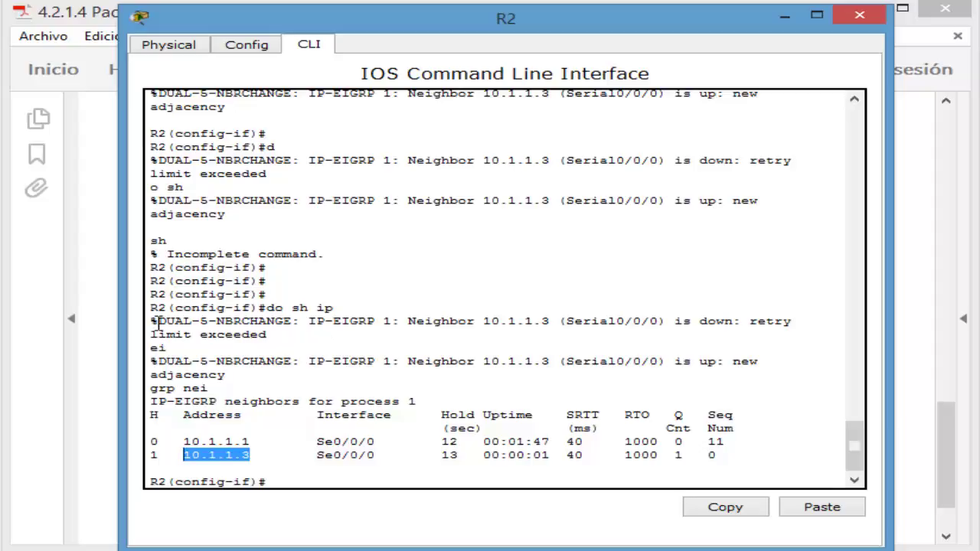
pyautogui.moveTo(151, 322); pyautogui.dragTo(297, 346)
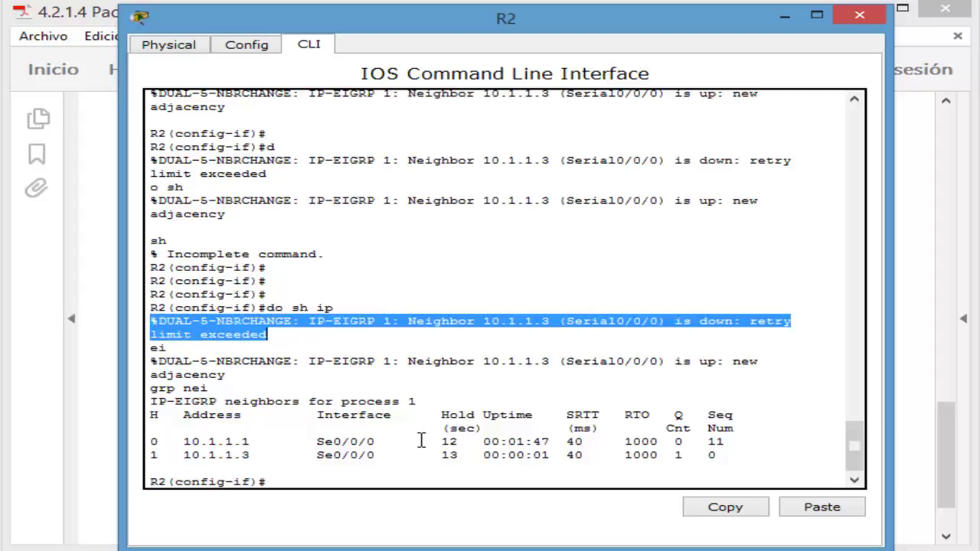
# Repeat "do sh ip eigrp nei" on R2 and compare neighbor 10.1.1.3's uptime between the two listings
pyautogui.press('Up')
pyautogui.press('Return')
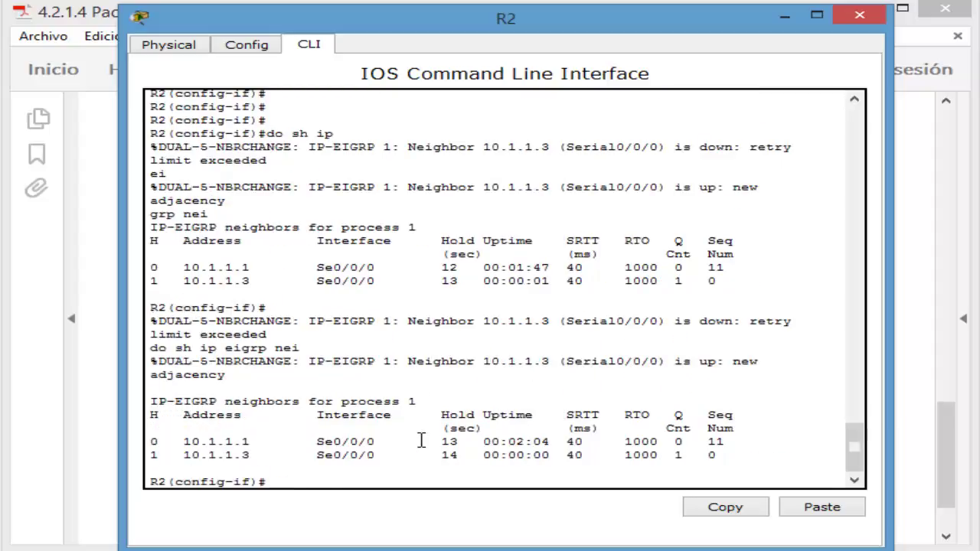
pyautogui.moveTo(562, 464); pyautogui.dragTo(550, 458)
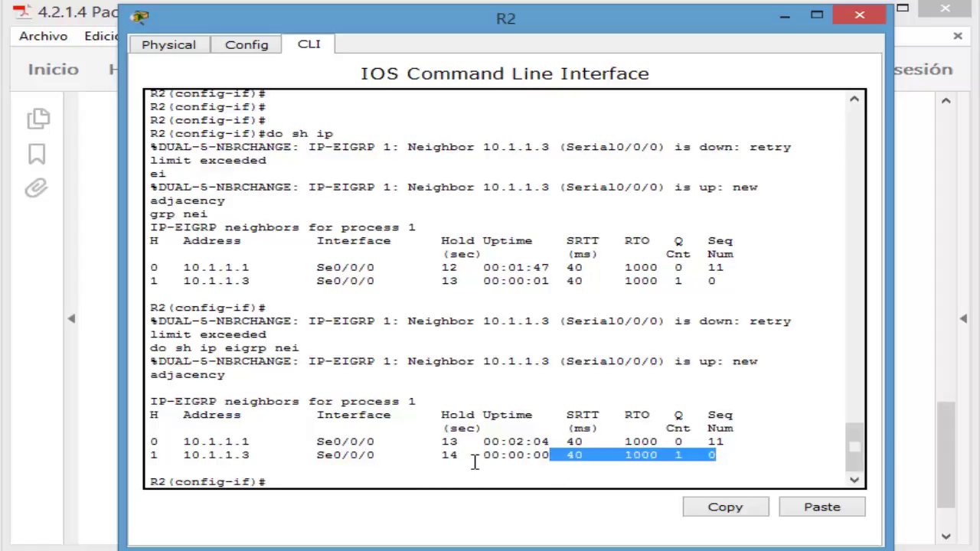
pyautogui.moveTo(476, 462); pyautogui.dragTo(484, 460)
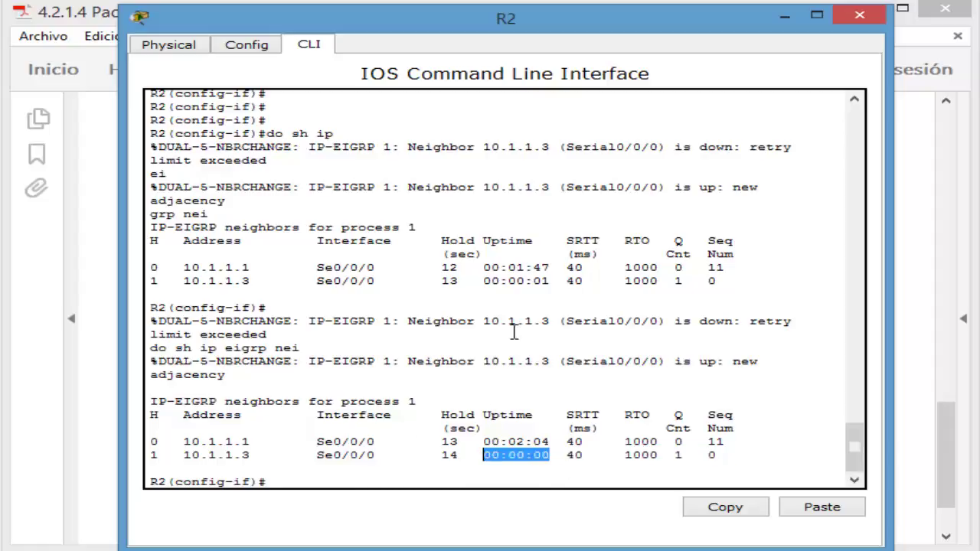
pyautogui.moveTo(550, 282); pyautogui.dragTo(484, 281)
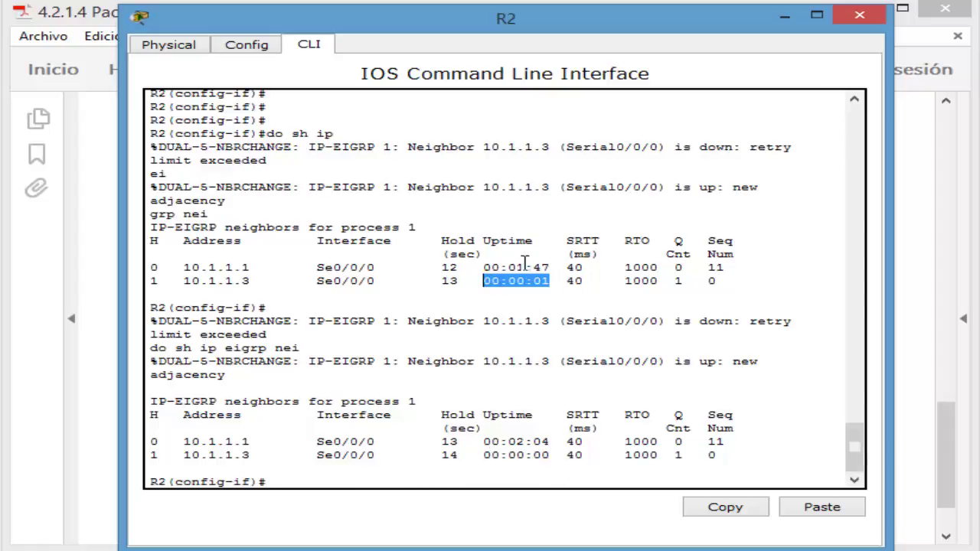
# List R2's EIGRP neighbors a third time and check the uptime in the 10.1.1.3 row
pyautogui.press('Up')
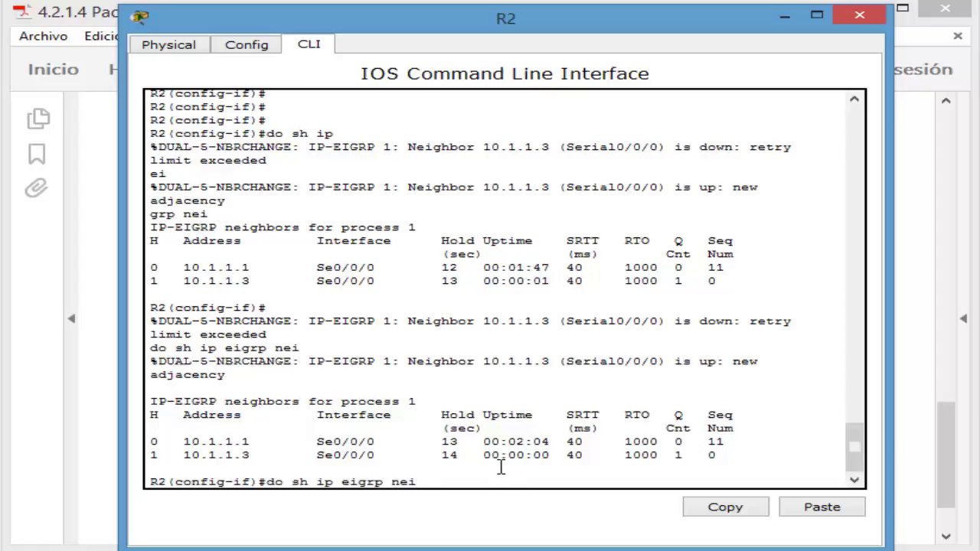
pyautogui.press('Return')
pyautogui.moveTo(547, 458); pyautogui.dragTo(484, 455)
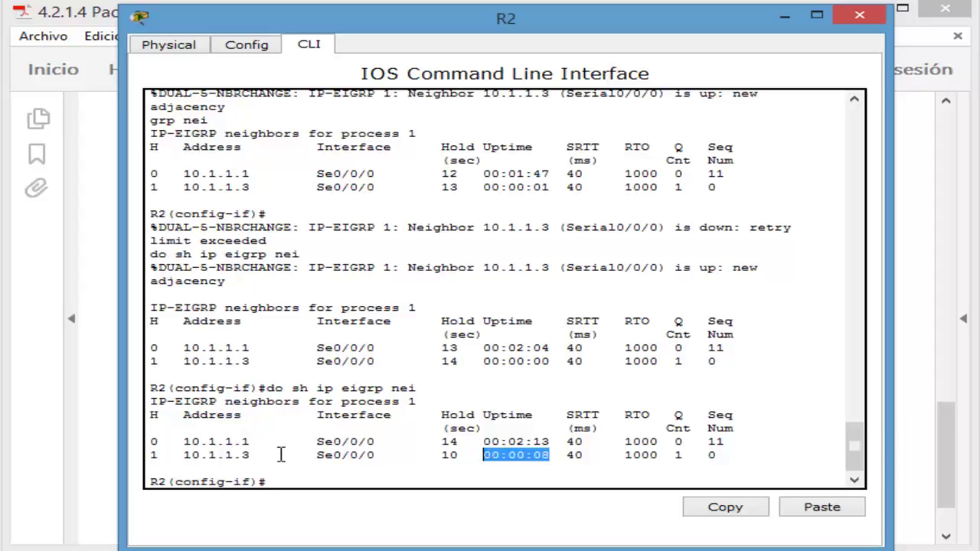
pyautogui.moveTo(153, 455); pyautogui.dragTo(595, 467)
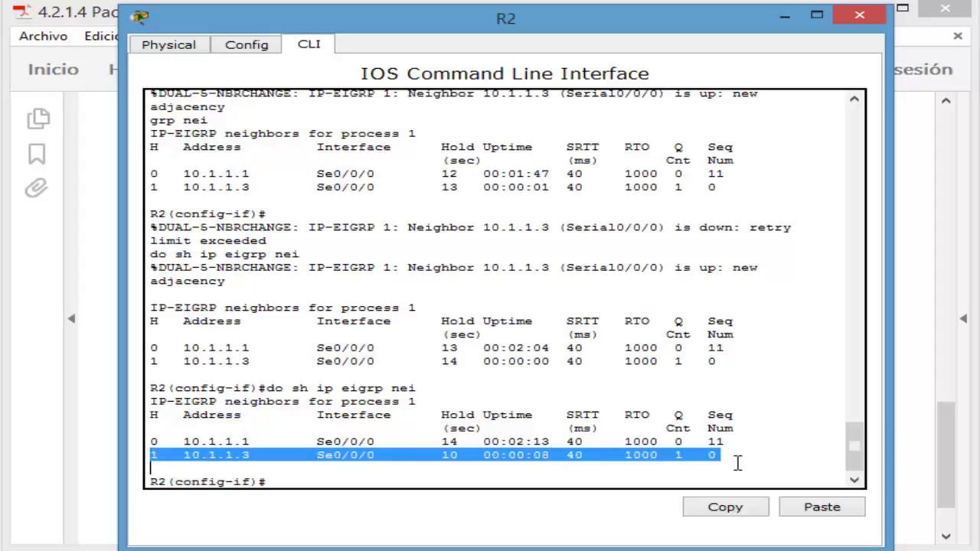
pyautogui.click(351, 473)
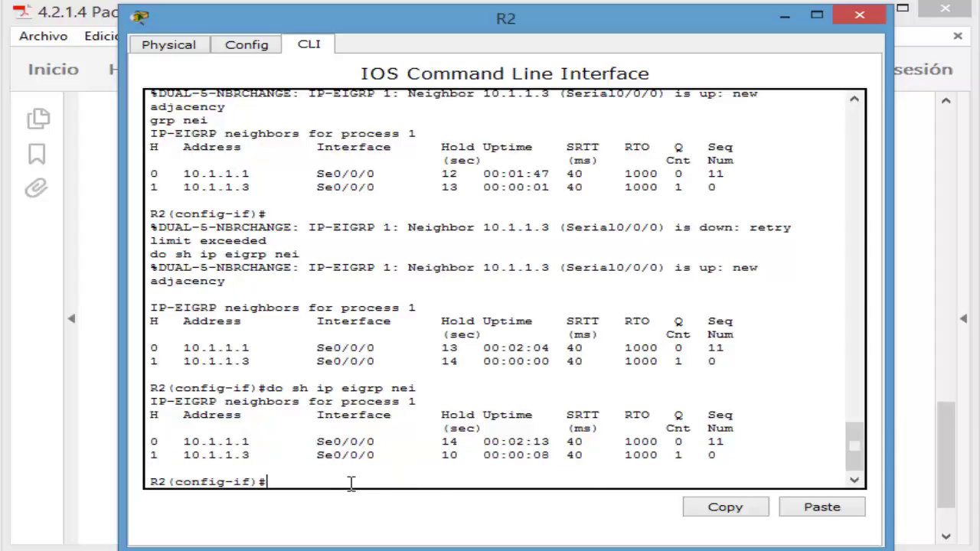
# Check neighbor 10.1.1.3's newest adjacency message, and display R2's routing table with "do sh ip route"
pyautogui.write('do sh')
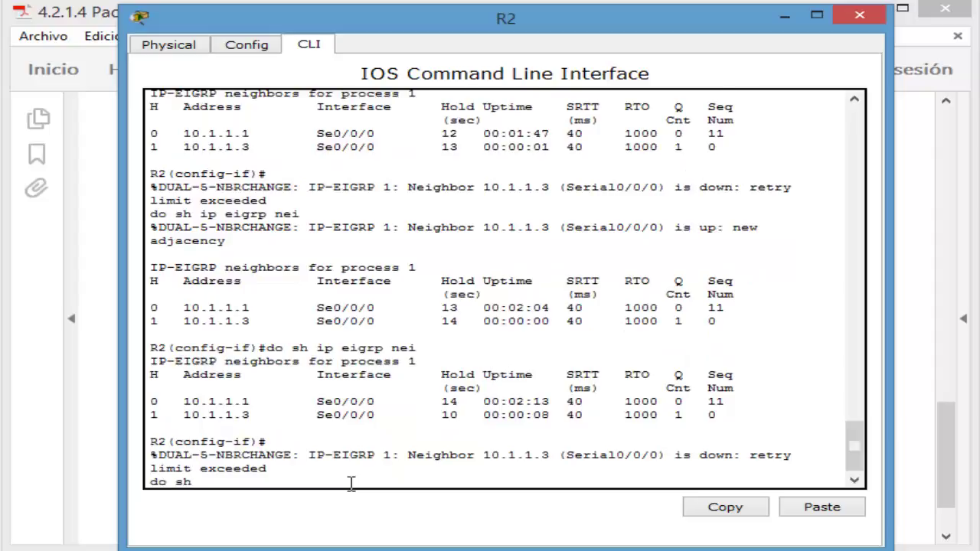
pyautogui.moveTo(749, 417); pyautogui.dragTo(280, 442)
pyautogui.click(271, 475)
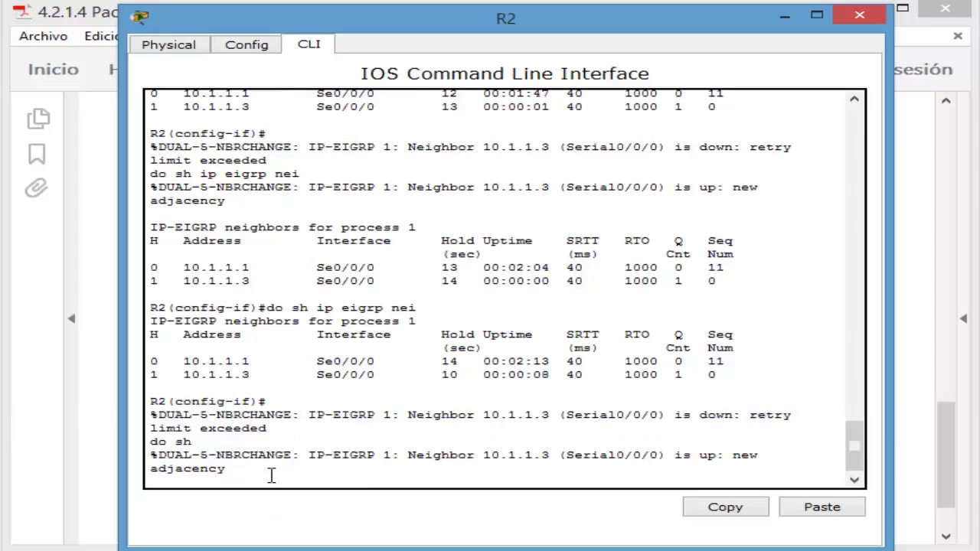
pyautogui.press('Return')
pyautogui.write('do sh ip rite')
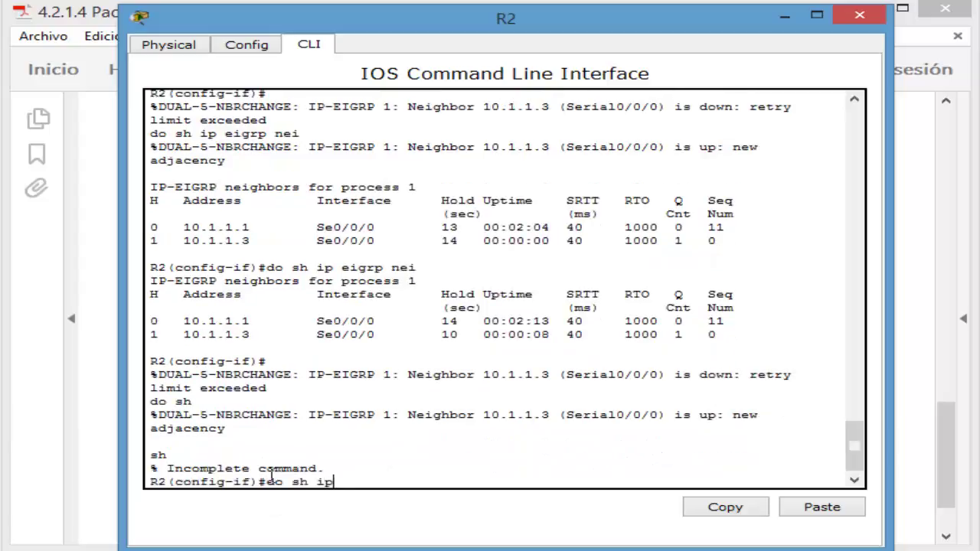
pyautogui.press('BackSpace')
pyautogui.press('BackSpace')
pyautogui.press('BackSpace')
pyautogui.write('oute')
pyautogui.press('Return')
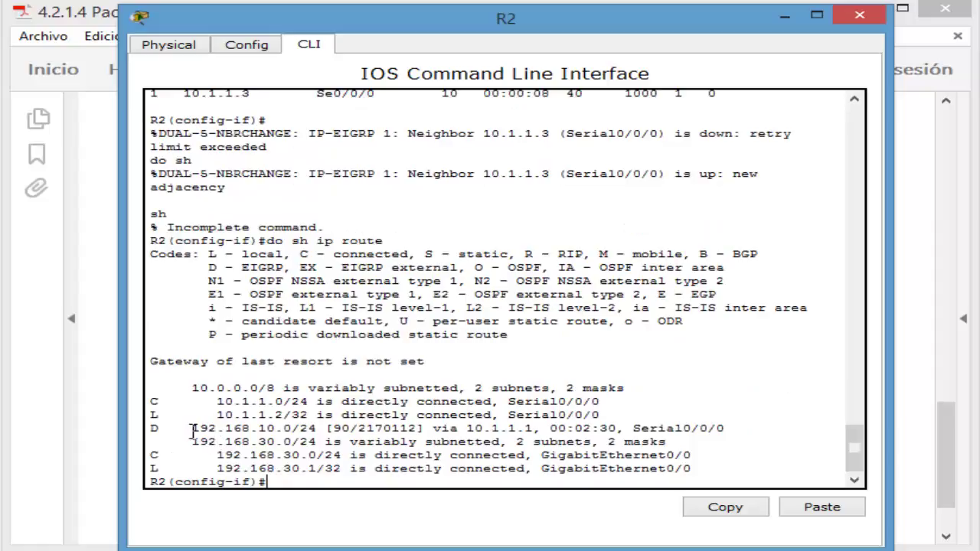
# Check the 192.168.10.0/24 route in R2's routing table, and review the topology diagram in the PDF lab instructions
pyautogui.moveTo(193, 429); pyautogui.dragTo(317, 431)
pyautogui.click(784, 15)
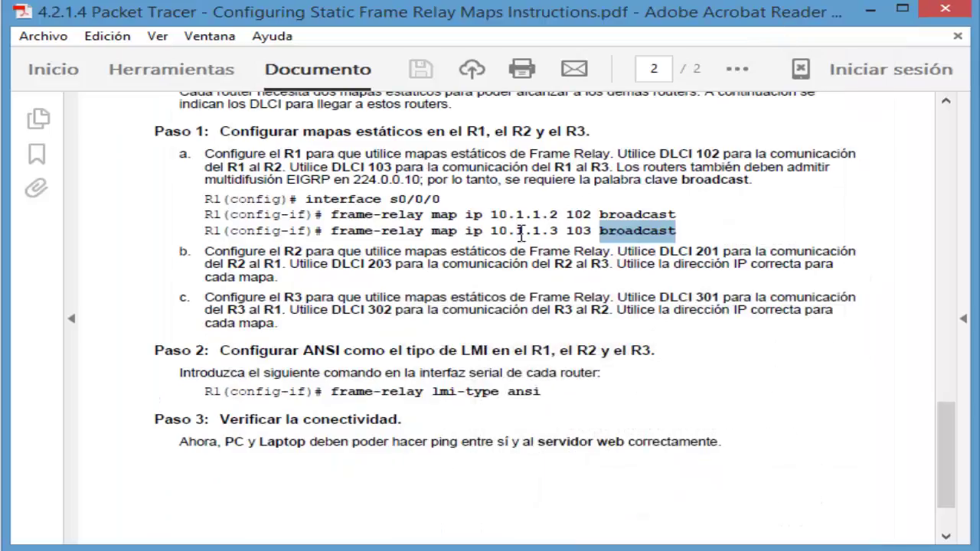
pyautogui.scroll(15, 545, 391)
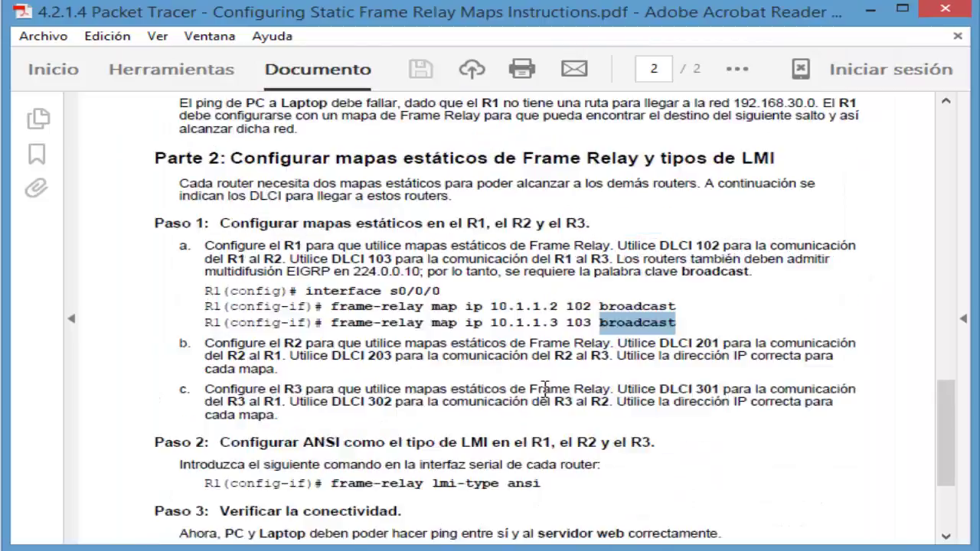
pyautogui.scroll(5, 545, 390)
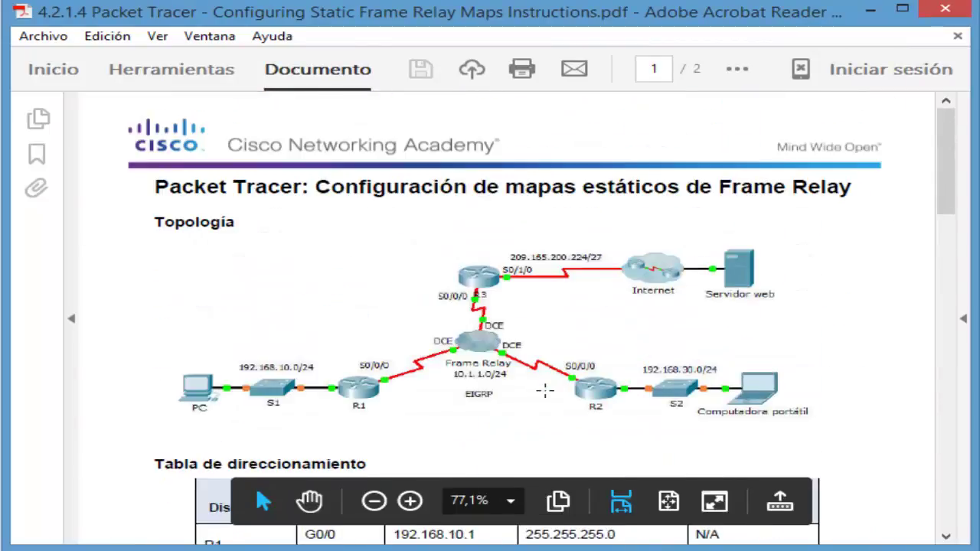
pyautogui.scroll(-1, 545, 391)
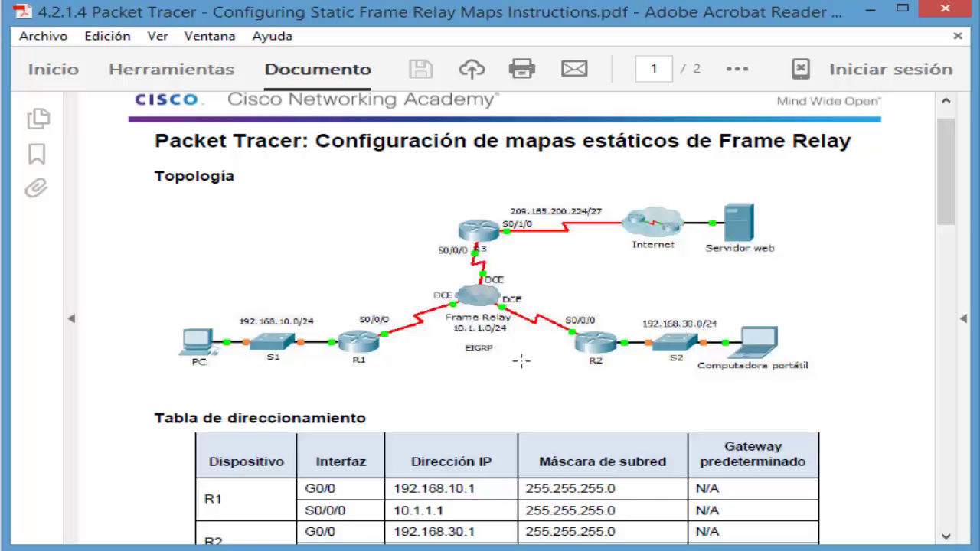
# Return to R2's CLI in Packet Tracer and list its EIGRP neighbors with "do sh ip eigrp nei"
pyautogui.click(820, 550)
pyautogui.click(963, 547)
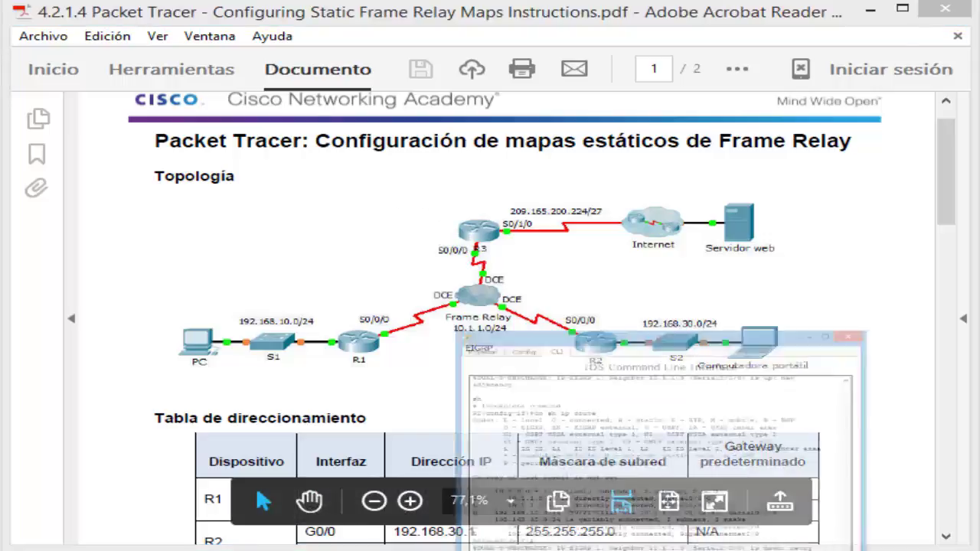
pyautogui.press('Return')
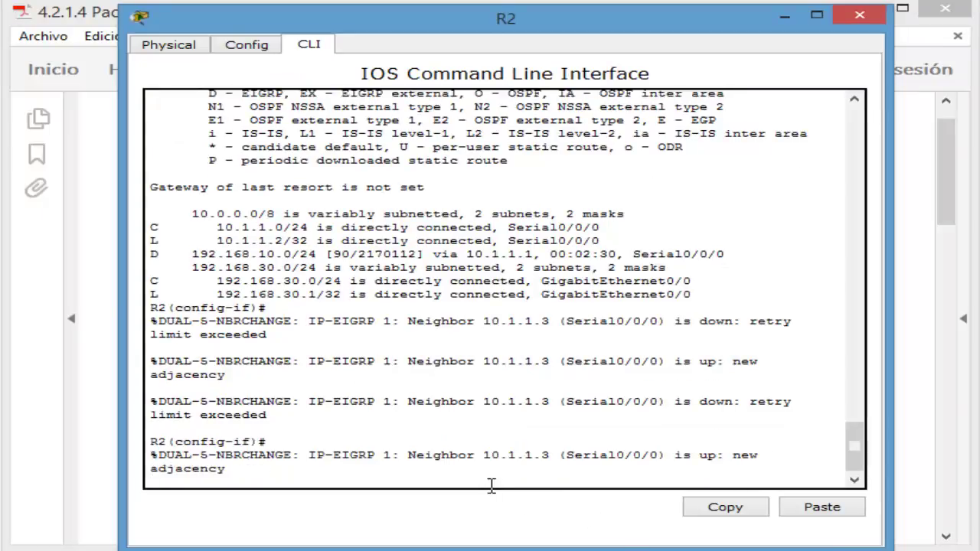
pyautogui.press('Return')
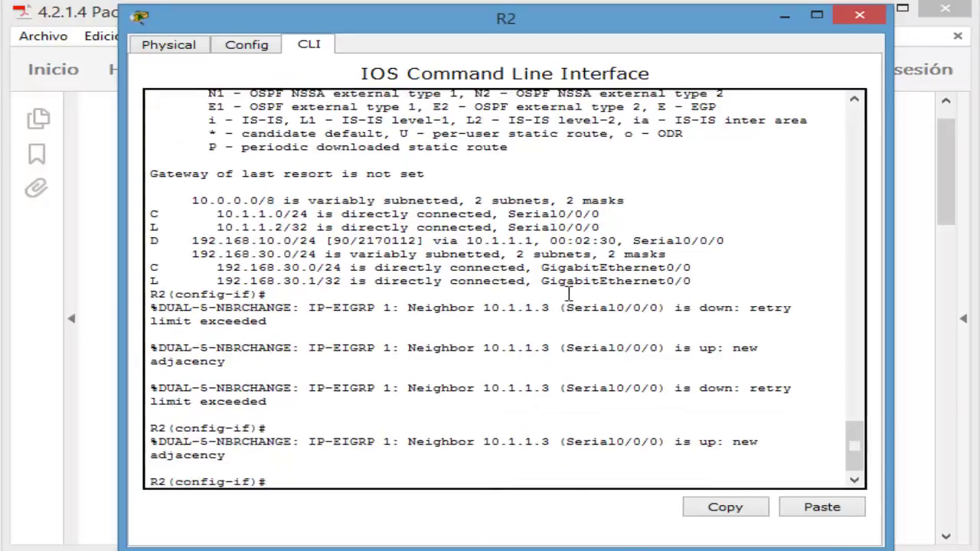
pyautogui.write('do sh ip route')
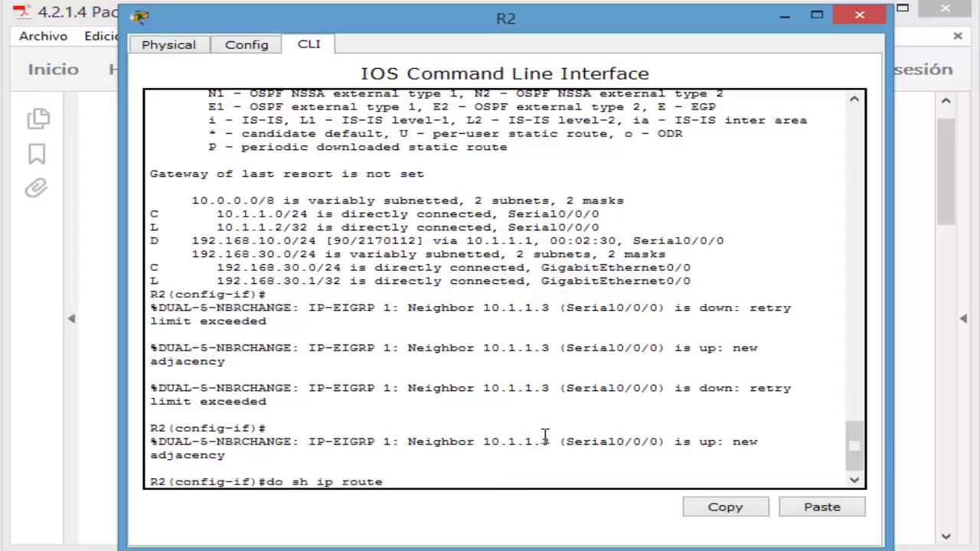
pyautogui.press('BackSpace')
pyautogui.press('BackSpace')
pyautogui.press('BackSpace')
pyautogui.press('BackSpace')
pyautogui.press('BackSpace')
pyautogui.press('BackSpace')
pyautogui.press('BackSpace')
pyautogui.press('BackSpace')
pyautogui.write('ip eigrp nei')
pyautogui.press('Return')
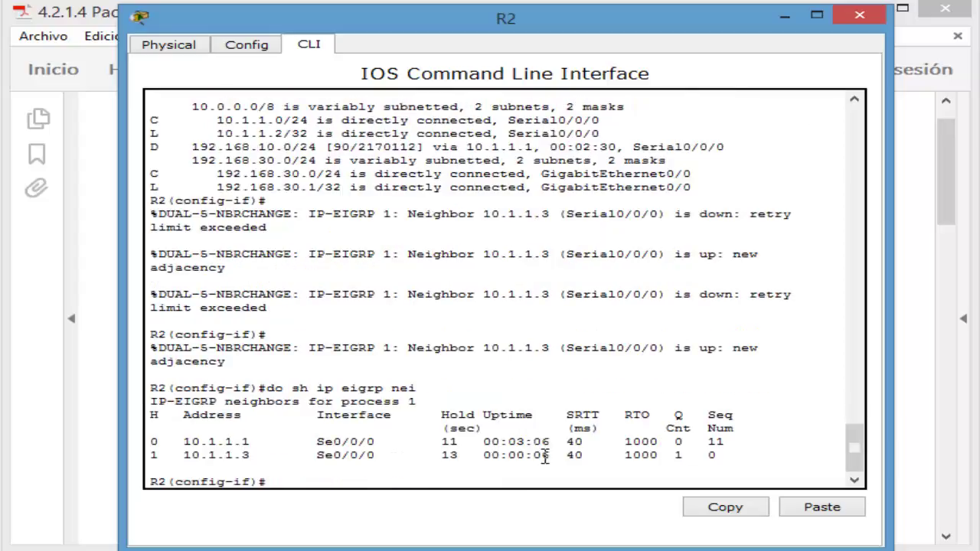
# Rerun "do sh ip eigrp nei" on R2 several times to track neighbor 10.1.1.3's uptime
pyautogui.press('Up')
pyautogui.press('Return')
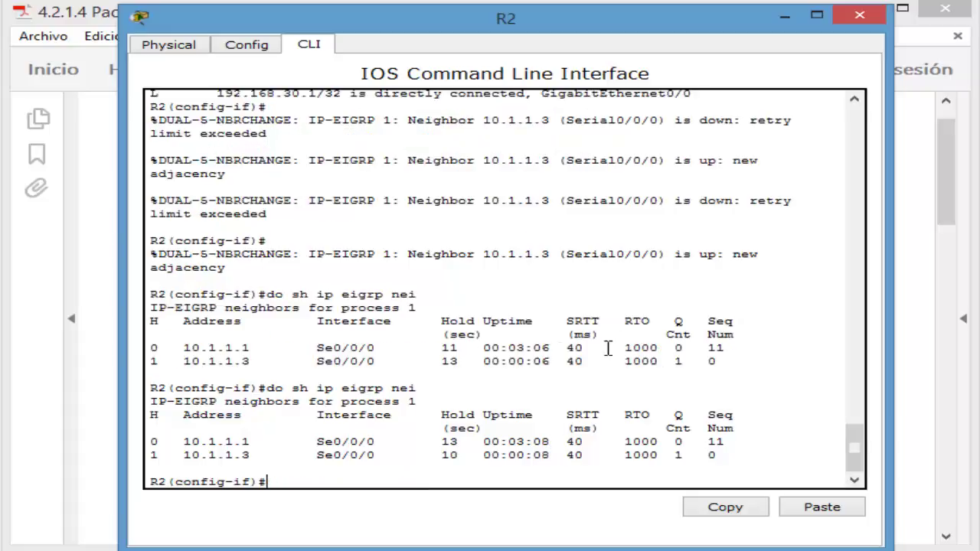
pyautogui.press('Up')
pyautogui.press('Return')
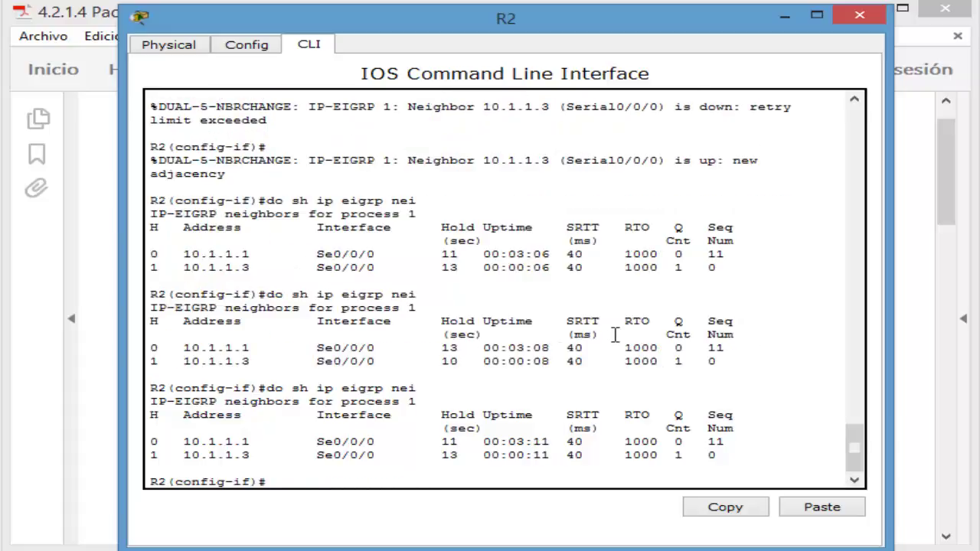
pyautogui.press('Up')
pyautogui.press('Return')
pyautogui.press('Up')
pyautogui.press('Return')
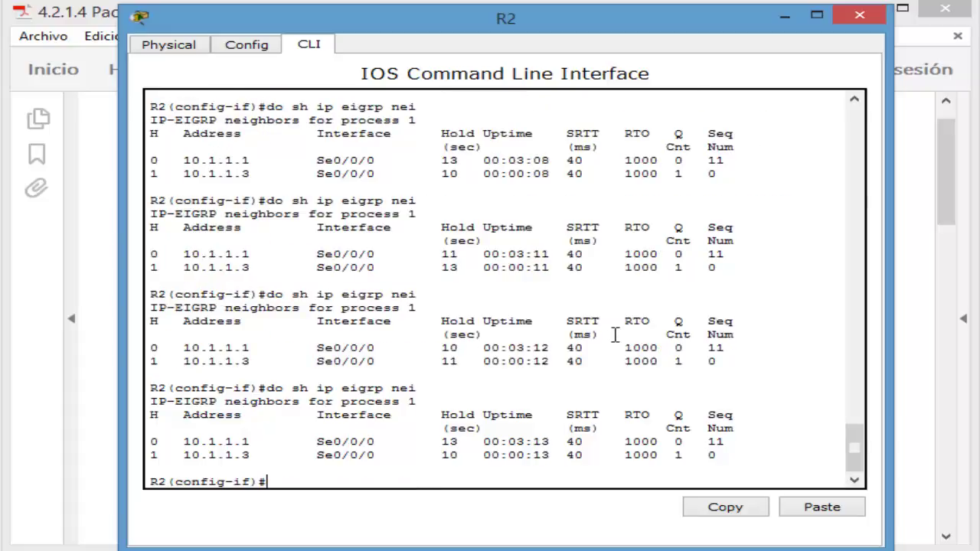
pyautogui.press('Up')
pyautogui.press('Return')
pyautogui.press('Up')
pyautogui.press('Return')
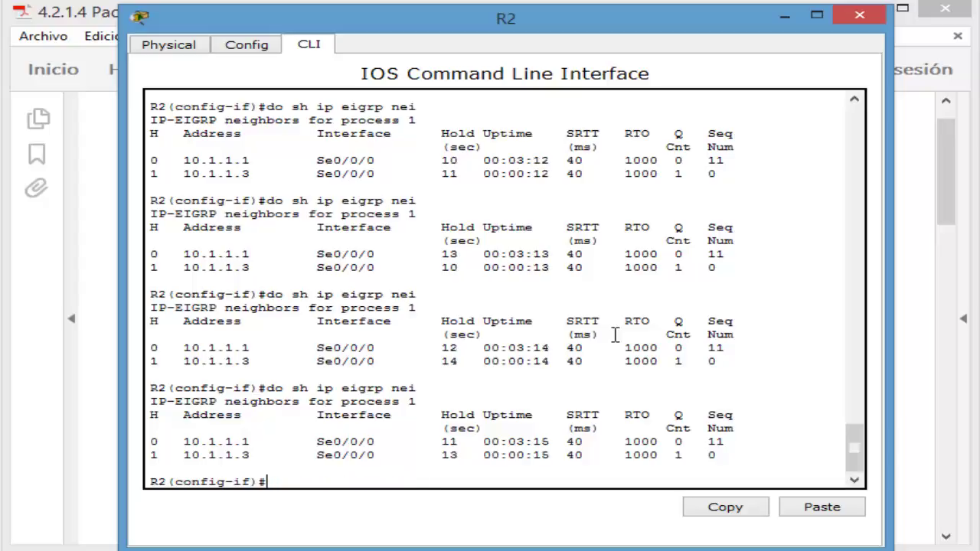
# Continue listing R2's EIGRP neighbors through the adjacency change, and compare the listed neighbors between the outputs
pyautogui.press('Up')
pyautogui.press('Return')
pyautogui.press('Up')
pyautogui.press('Return')
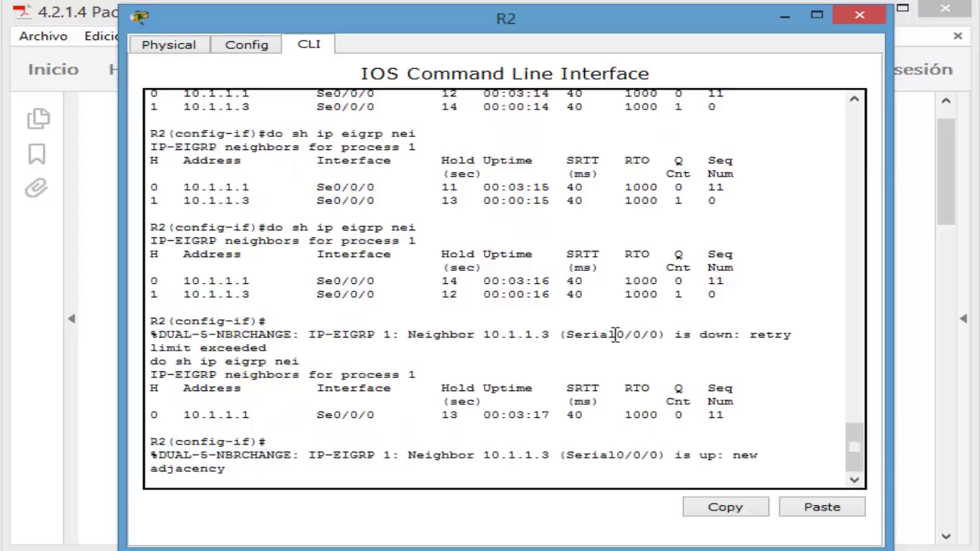
pyautogui.press('Up')
pyautogui.press('Return')
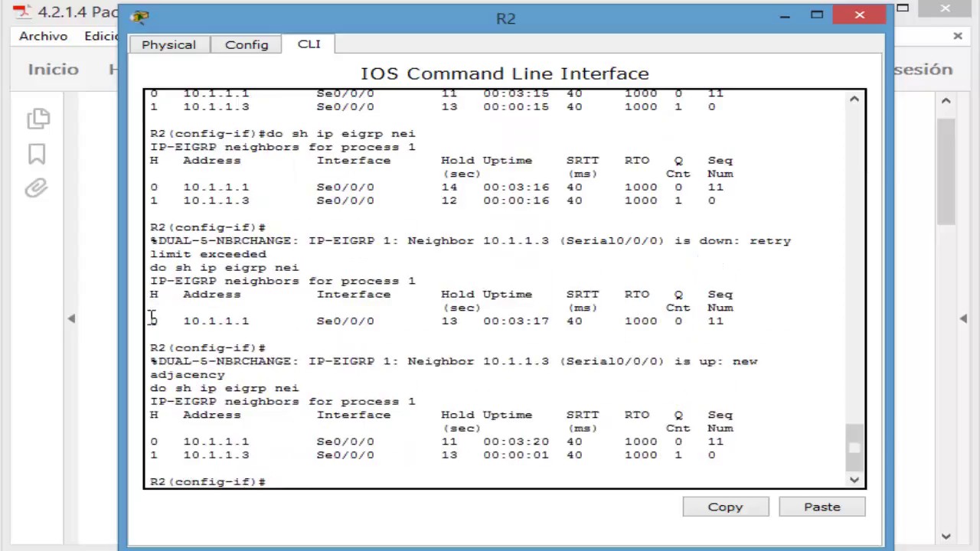
pyautogui.moveTo(152, 320); pyautogui.dragTo(258, 321)
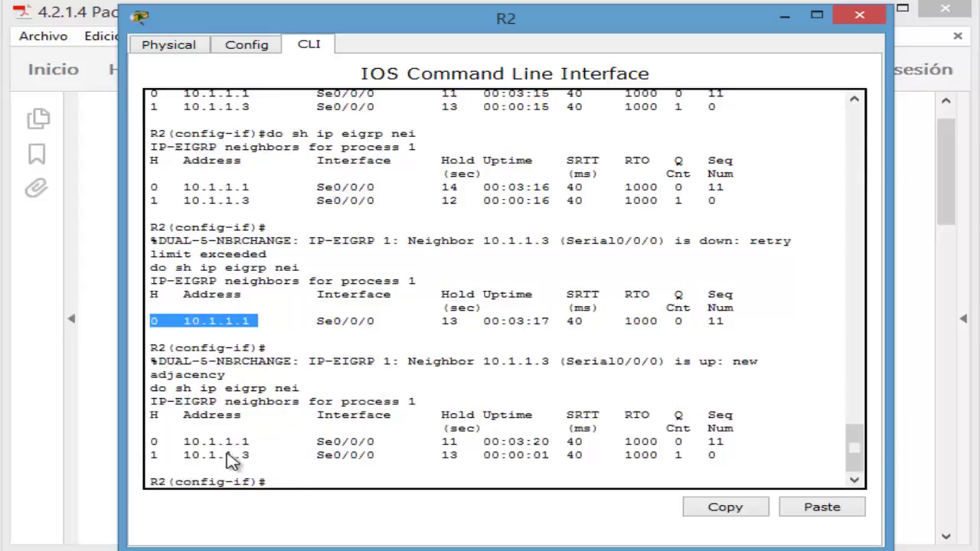
# Try to re-enter R2's static map with the broadcast keyword using "frame-relay map ip 10.1.1.3 203 bro"
pyautogui.click(297, 481)
pyautogui.press('Up')
pyautogui.press('Up')
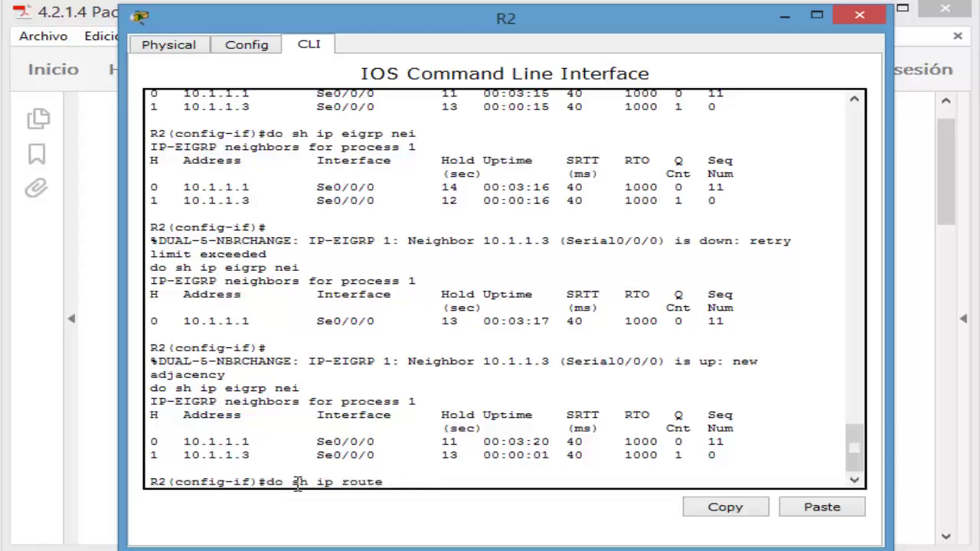
pyautogui.press('Up')
pyautogui.press('Up')
pyautogui.press('Up')
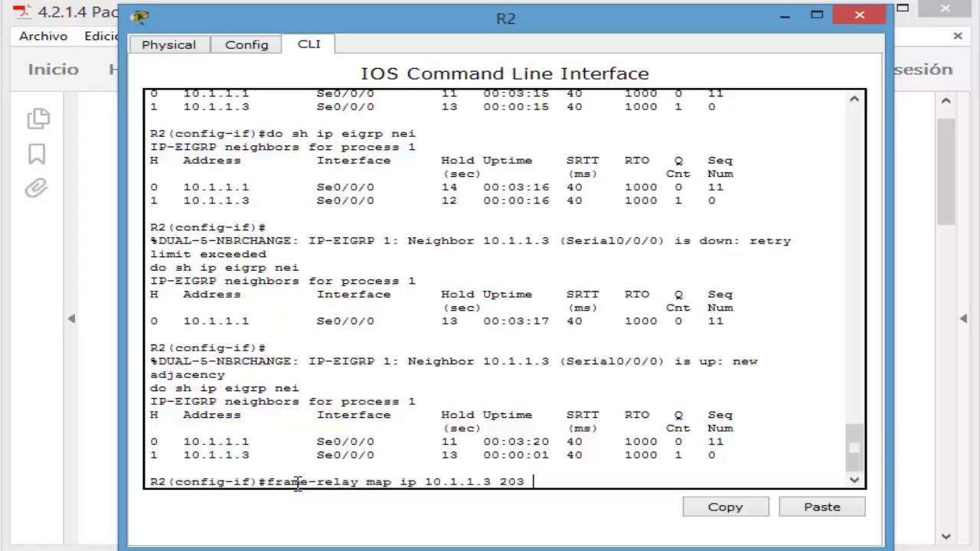
pyautogui.write('bro')
pyautogui.press('Return')
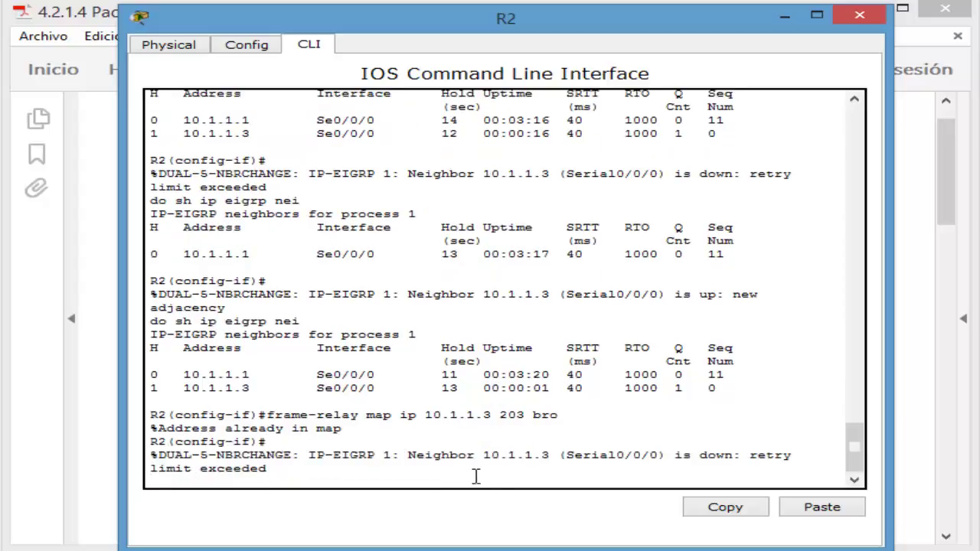
pyautogui.press('Return')
pyautogui.press('Return')
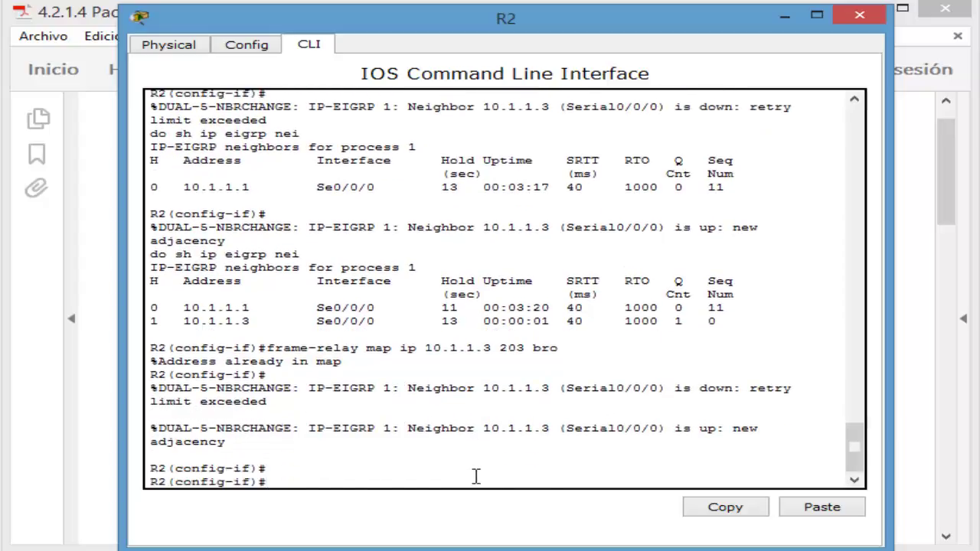
# Remove R2's existing Frame Relay map to R3 with "no frame-relay map ip 10.1.1.3 203"
pyautogui.press('Up')
pyautogui.press('BackSpace')
pyautogui.press('BackSpace')
pyautogui.press('BackSpace')
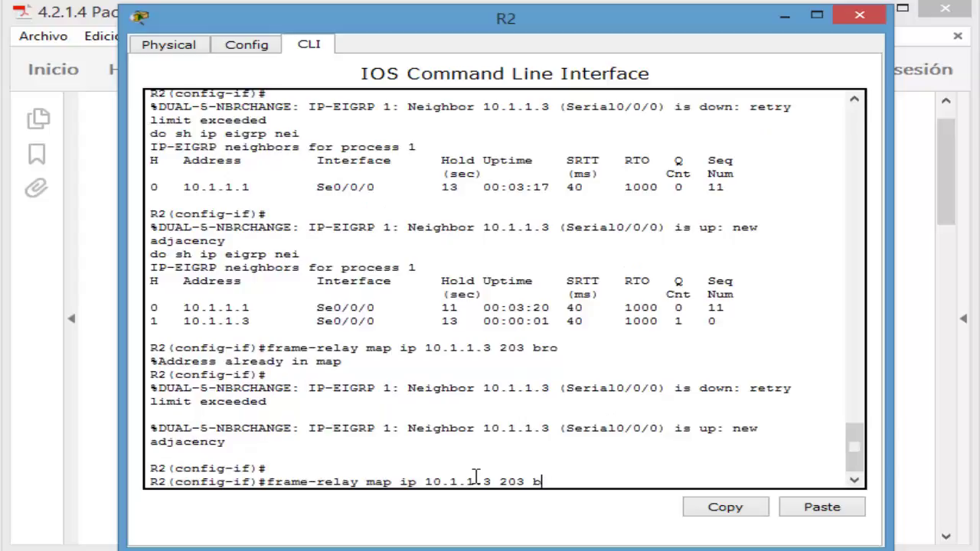
pyautogui.press('Left')
pyautogui.press('Left')
pyautogui.press('Left')
pyautogui.press('Left')
pyautogui.press('Left')
pyautogui.press('Left')
pyautogui.press('Left')
pyautogui.press('Left')
pyautogui.press('Left')
pyautogui.press('Left')
pyautogui.press('Home')
pyautogui.write('no')
pyautogui.press('Return')
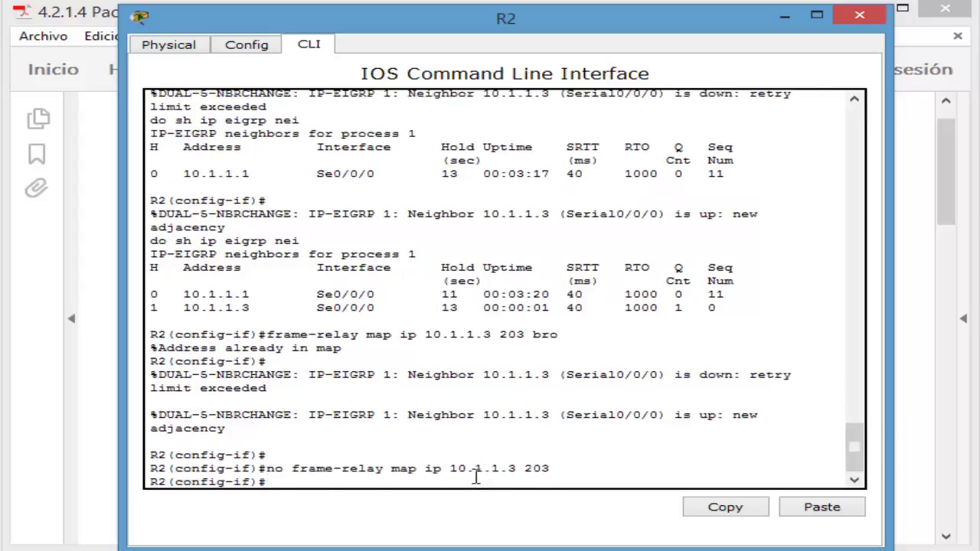
# Add R2's static map to 10.1.1.3 on DLCI 203 with the broadcast keyword, using "frame-relay map ip 10.1.1.3 203 bro"
pyautogui.press('Up')
pyautogui.press('Up')
pyautogui.press('Return')
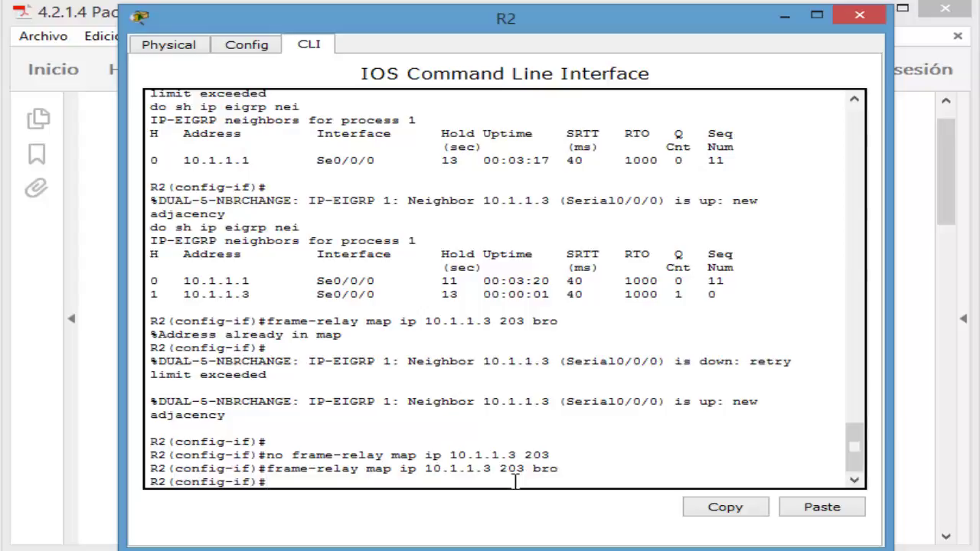
# List R2's EIGRP neighbors twice with "do sh ip eigrp nei" to verify the 10.1.1.3 adjacency using the broadcast map
pyautogui.press('Up')
pyautogui.press('Up')
pyautogui.press('Up')
pyautogui.press('Up')
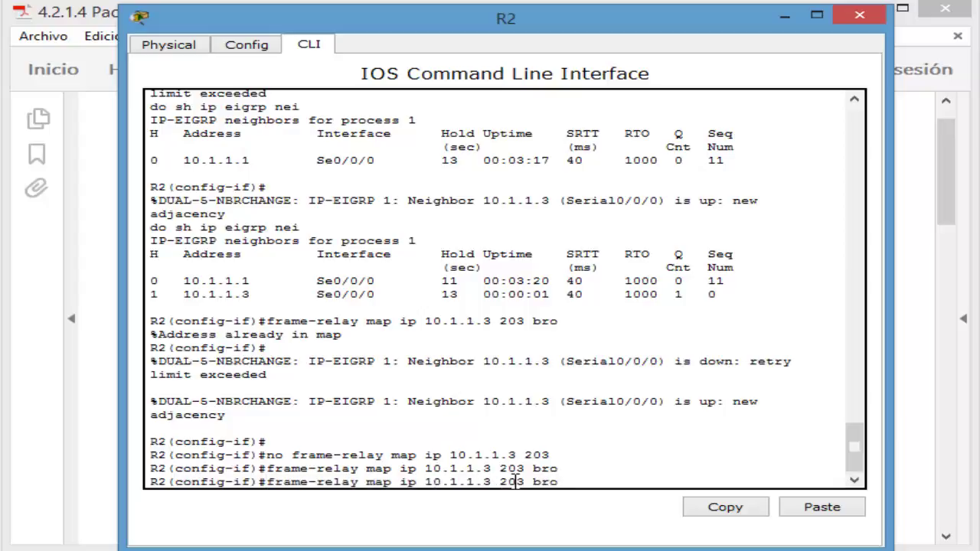
pyautogui.press('Return')
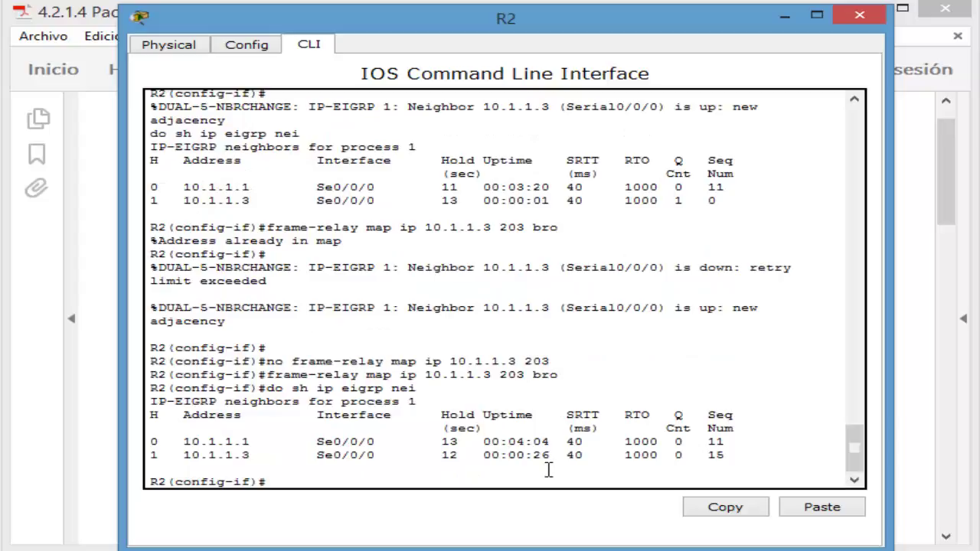
pyautogui.press('Up')
pyautogui.press('Return')
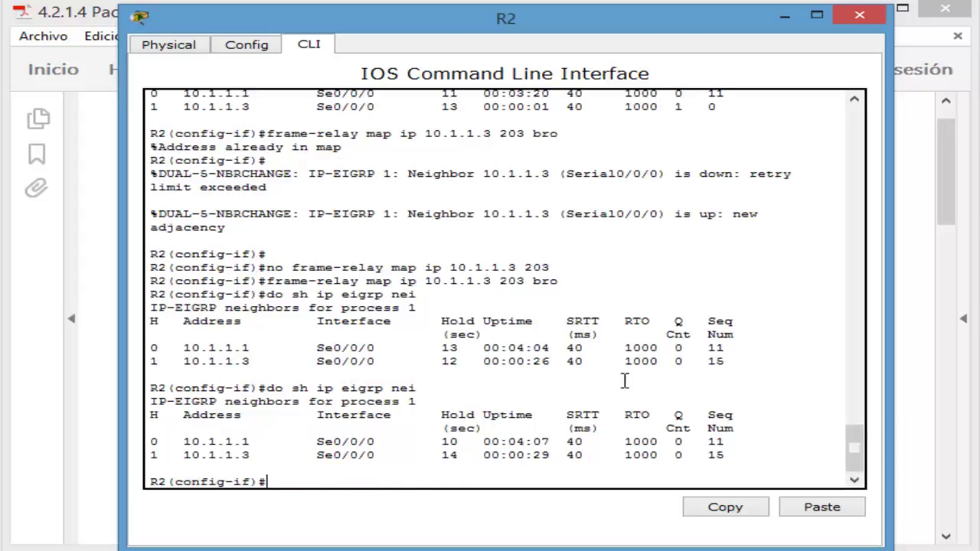
# Review the earlier output for neighbor 10.1.1.3's last uptime before its adjacency dropped, and the corresponding DUAL message
pyautogui.scroll(9, 624, 381)
pyautogui.scroll(2, 624, 381)
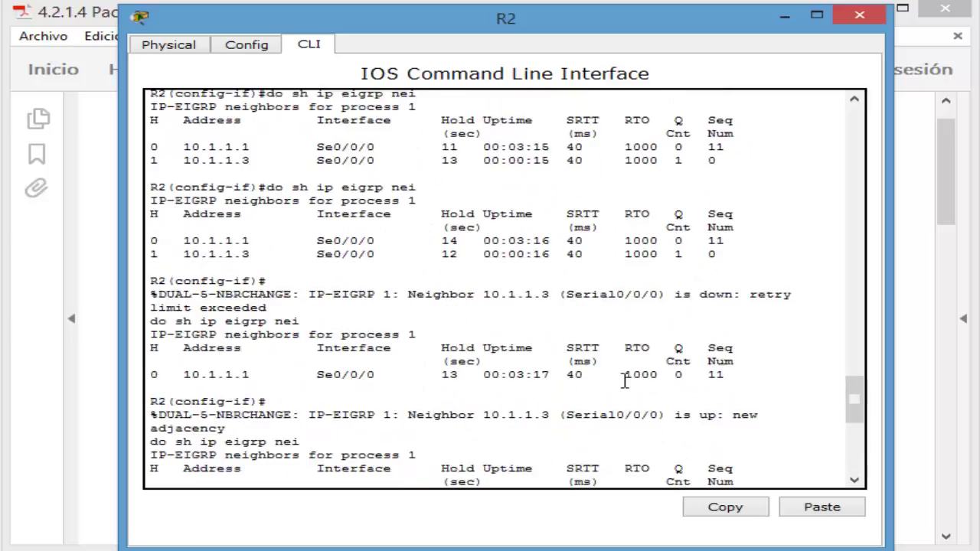
pyautogui.moveTo(550, 254); pyautogui.dragTo(525, 257)
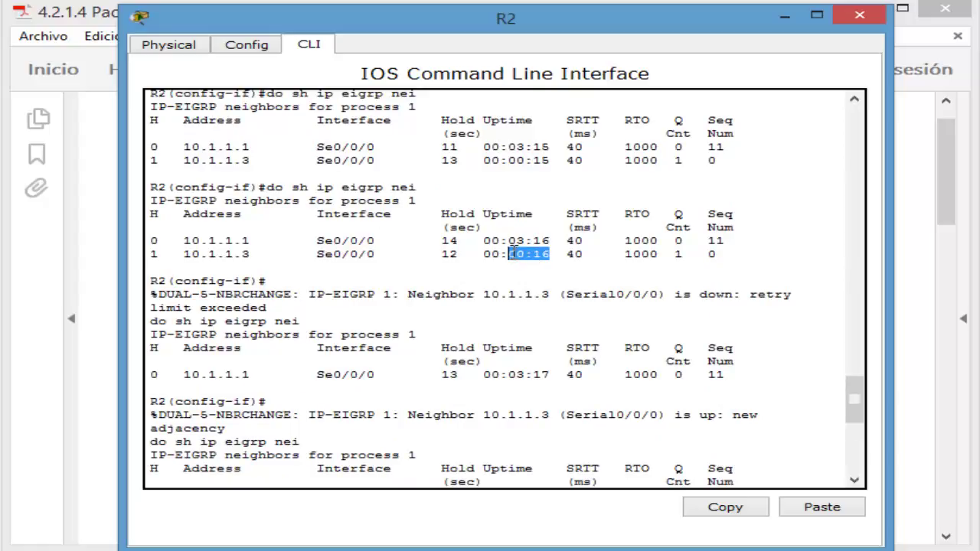
pyautogui.moveTo(270, 309); pyautogui.dragTo(150, 295)
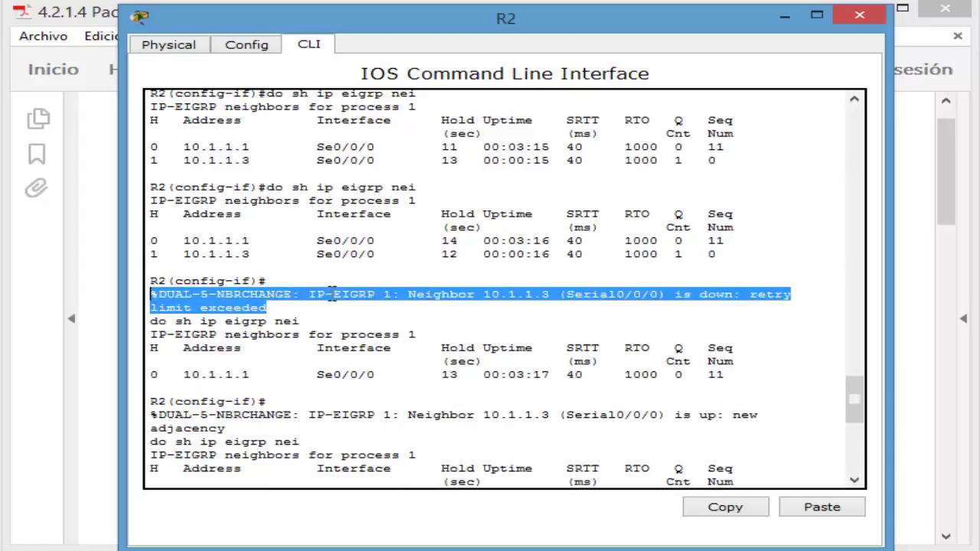
# List R2's EIGRP neighbors once more, check the uptime in the 10.1.1.3 row, and close the R2 window
pyautogui.scroll(-11, 437, 327)
pyautogui.click(513, 475)
pyautogui.press('Up')
pyautogui.press('Return')
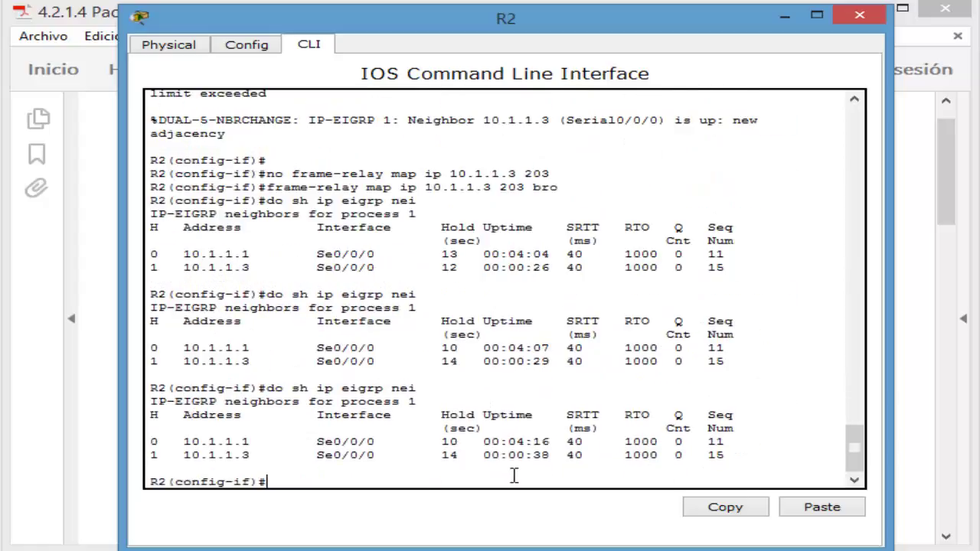
pyautogui.moveTo(550, 455); pyautogui.dragTo(517, 456)
pyautogui.click(860, 17)
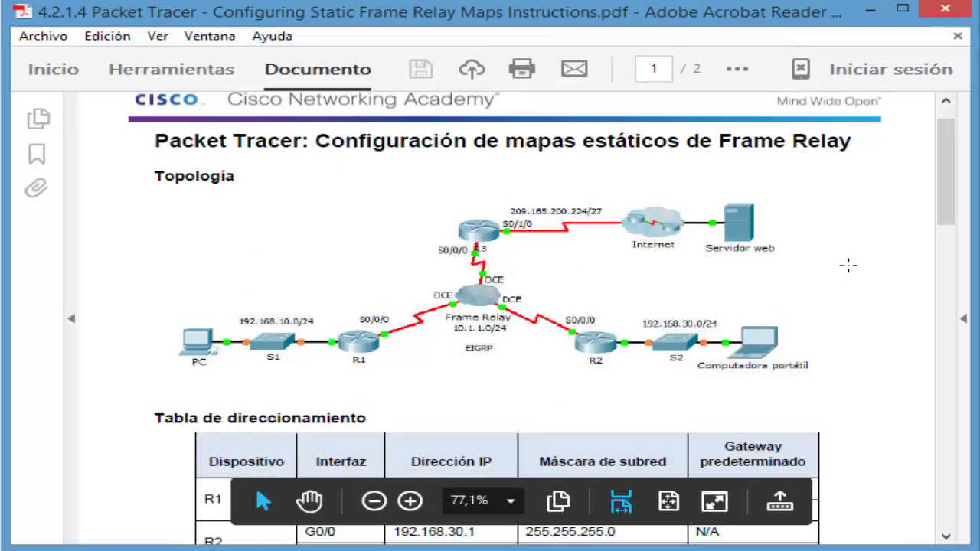